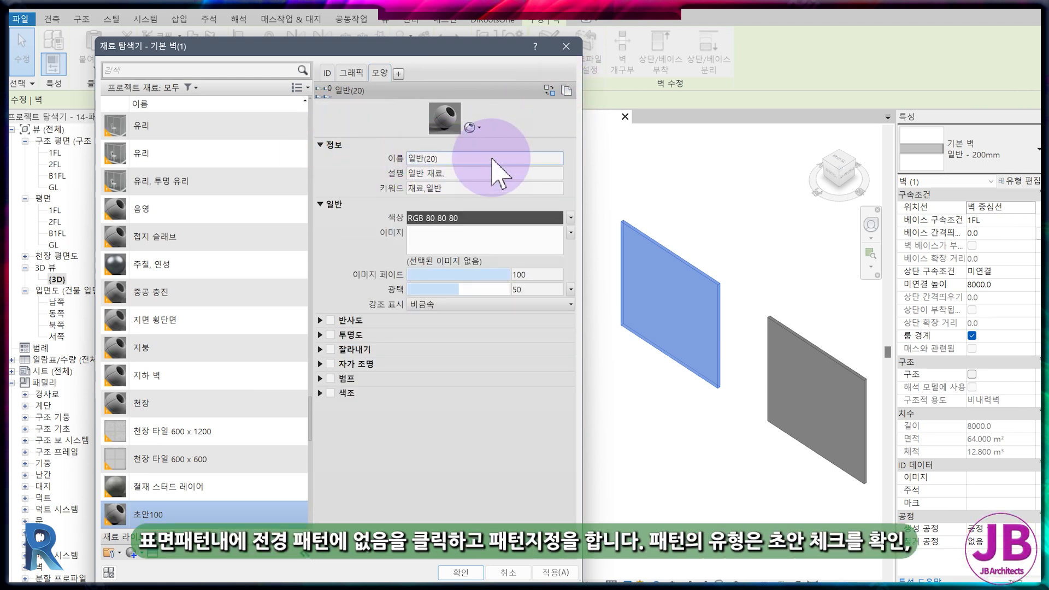
For the 초안100 material's surface foreground, edit the 교차해치 drafting pattern: rename it 초안100 and set both line spacings to 100 mm
click(357, 77)
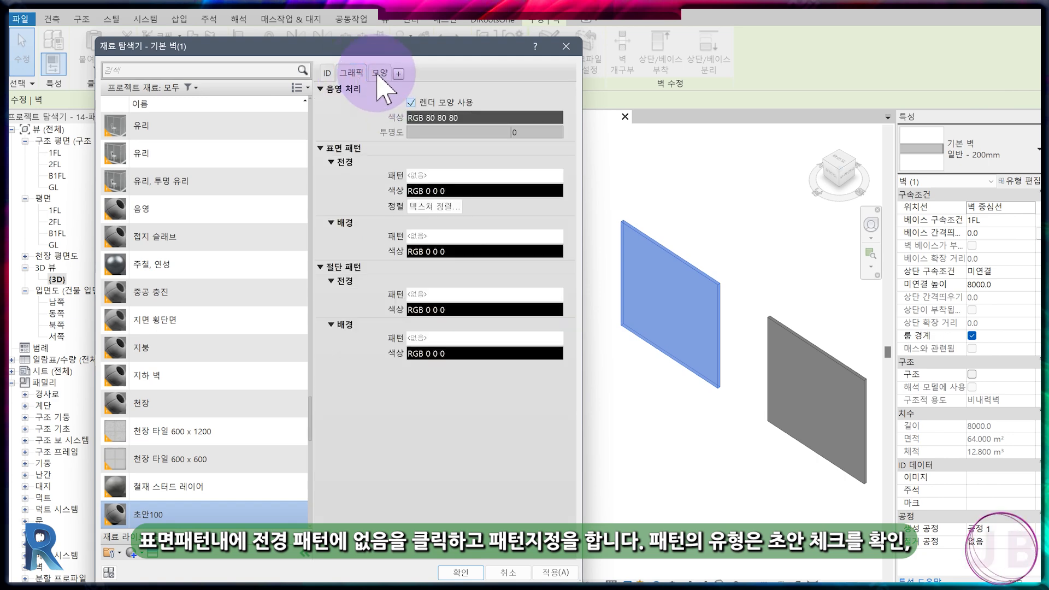
click(535, 176)
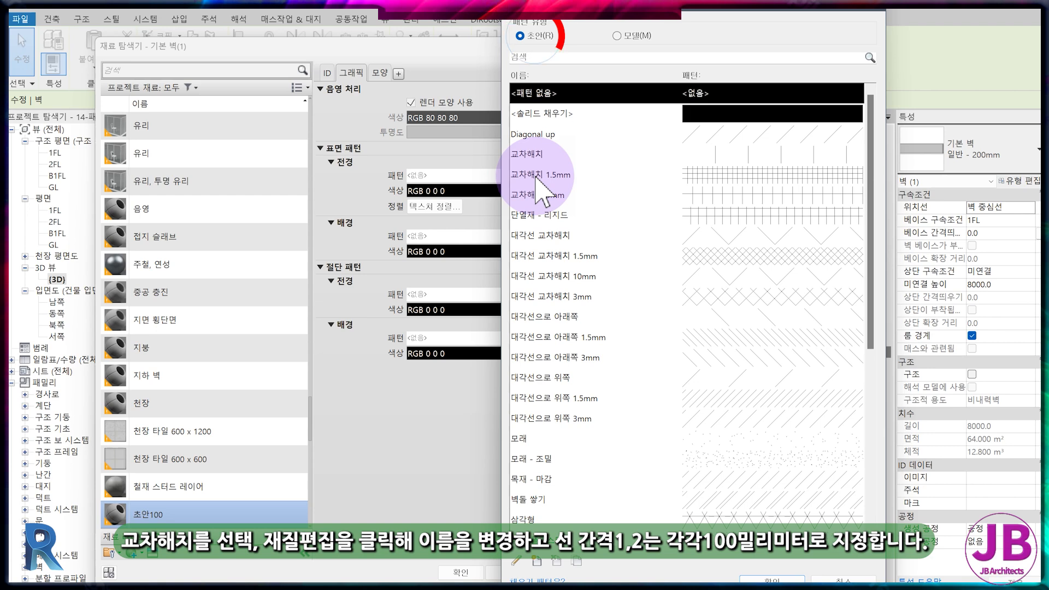
click(531, 153)
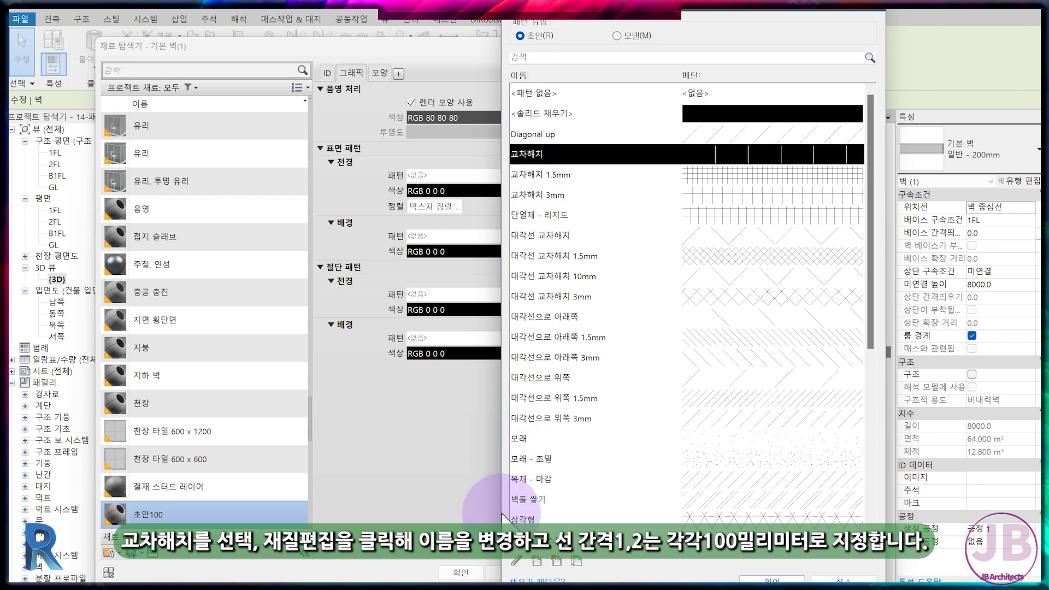
click(519, 561)
text(초안100)
drag(655, 400, 594, 417)
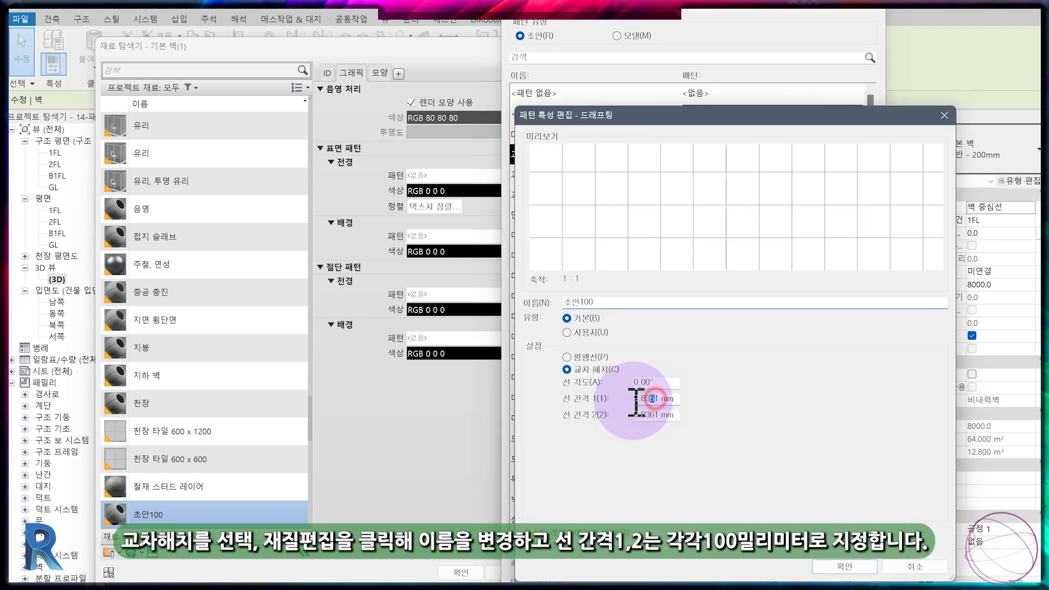
text(100)
key(Delete)
text(100)
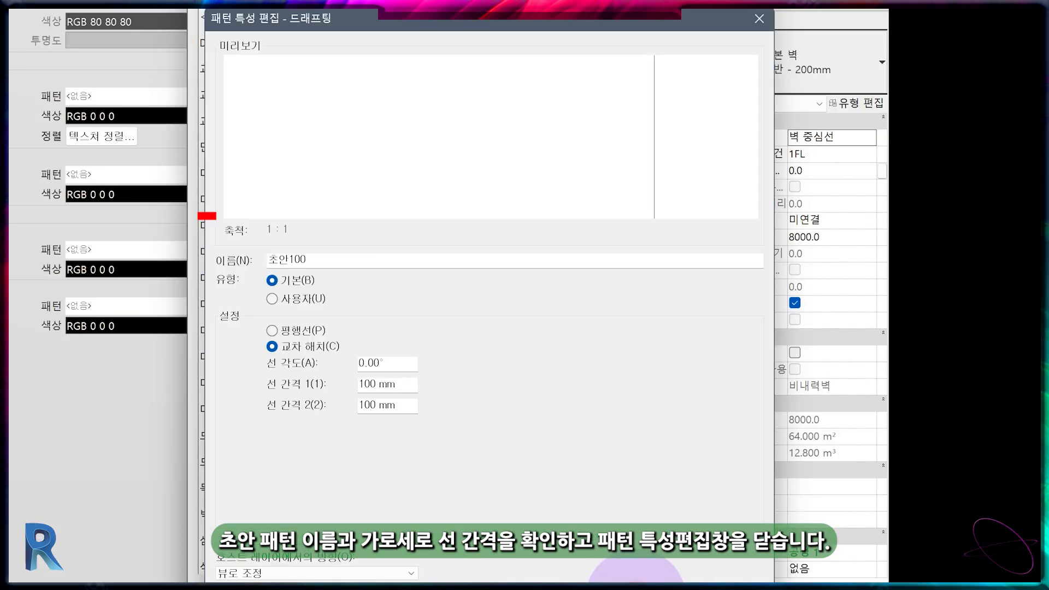
click(635, 587)
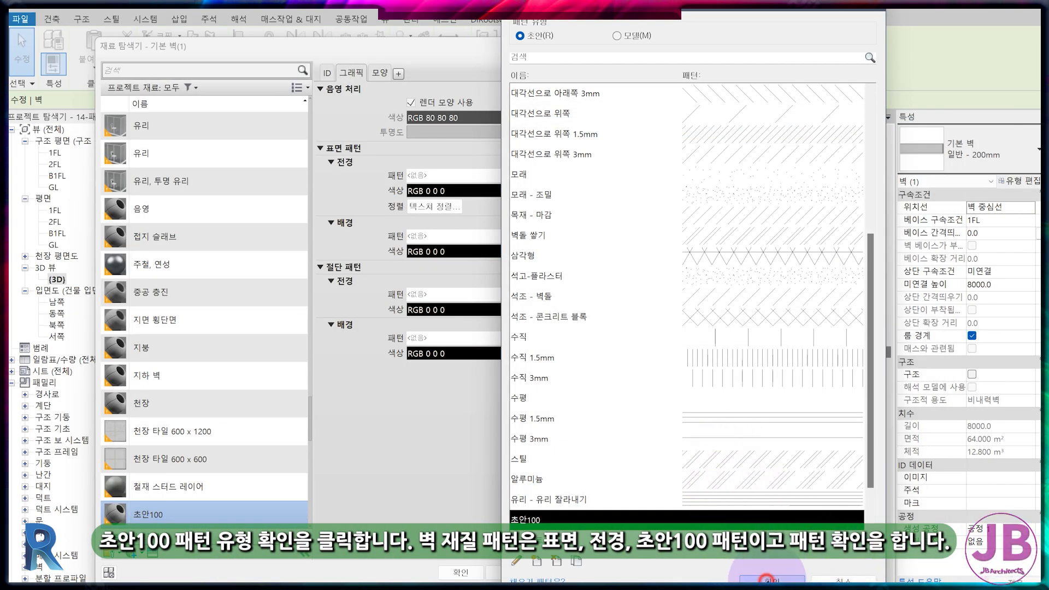
Apply the 초안100 foreground pattern through the material and wall type settings, and set the 3D view scale to 1 : 100
click(766, 578)
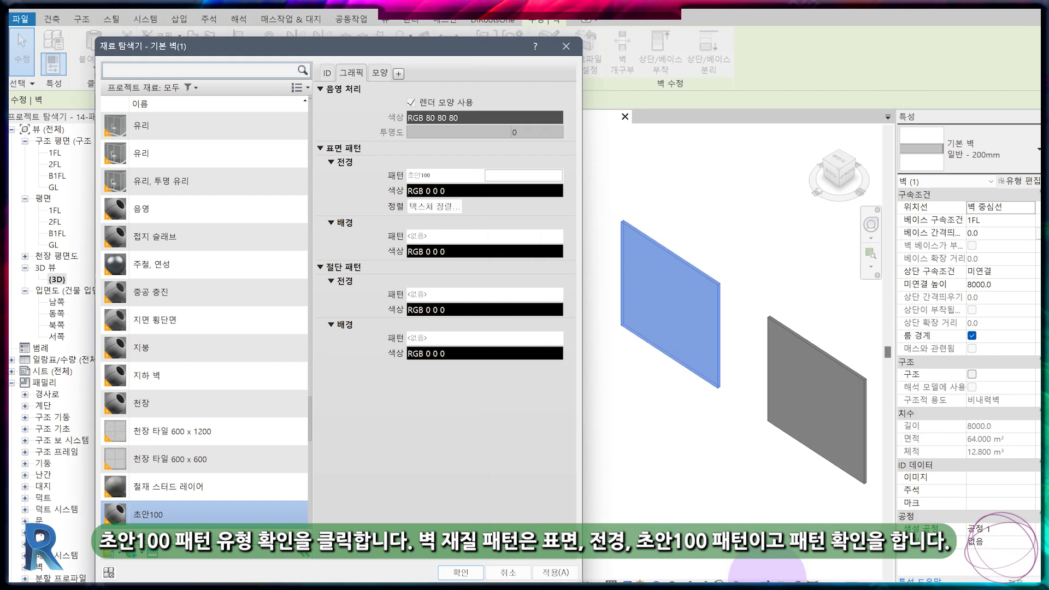
click(461, 572)
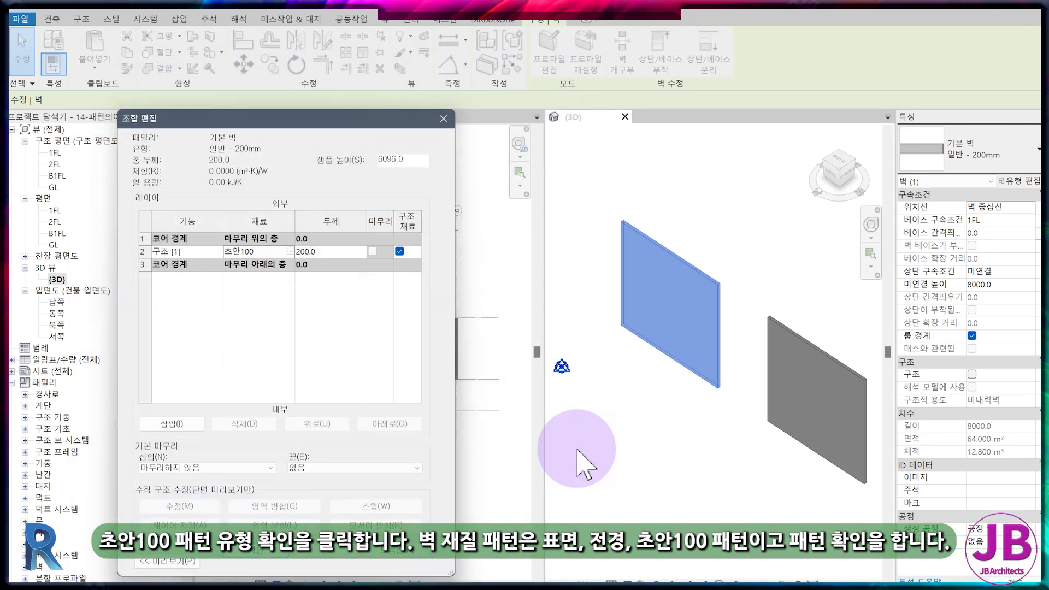
click(277, 568)
click(268, 571)
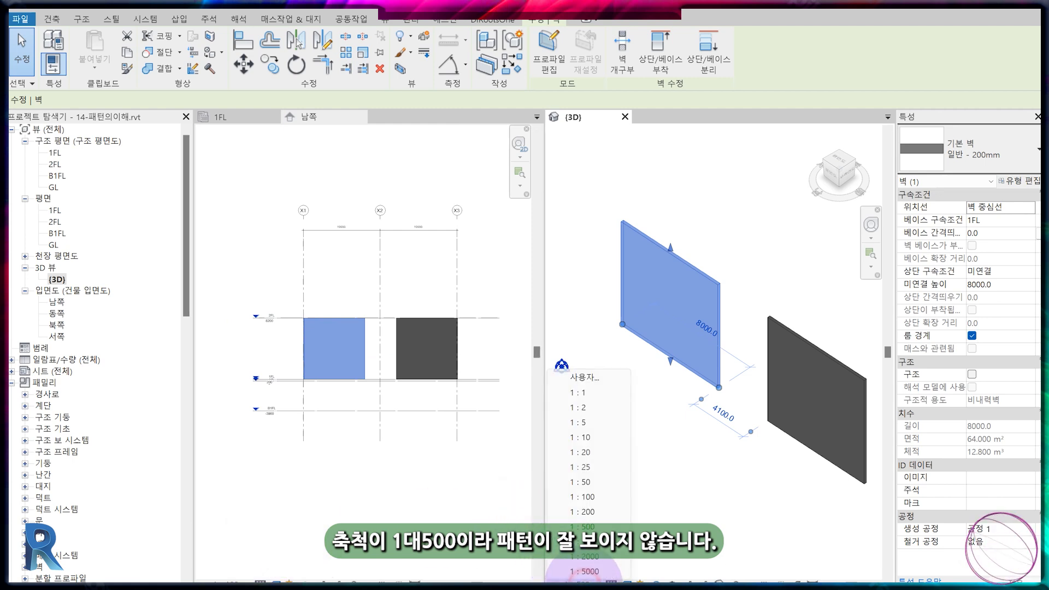
click(598, 496)
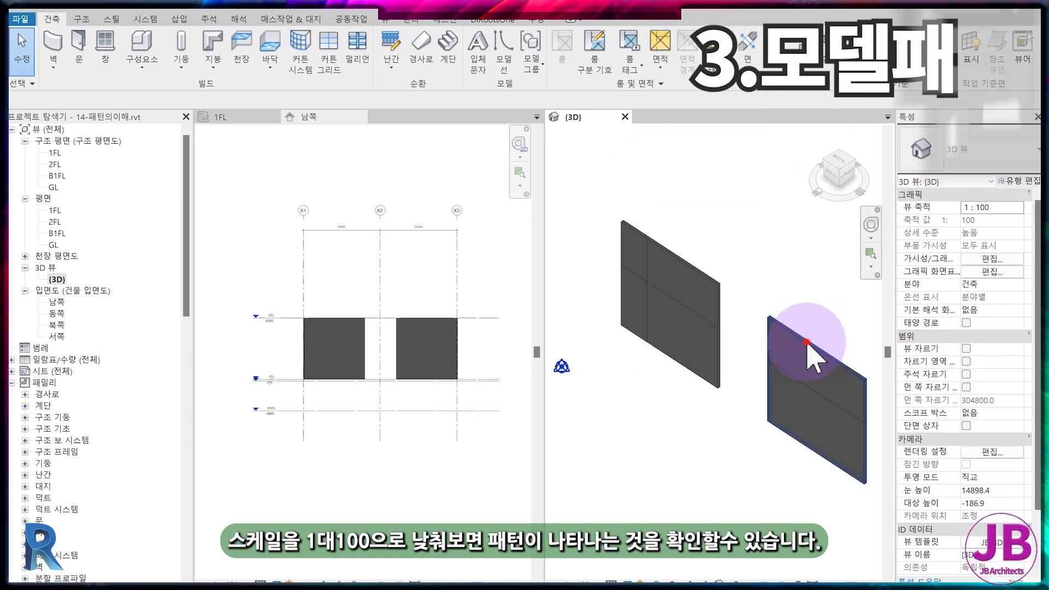
Duplicate the right-hand wall's type under the name 모델100
click(807, 344)
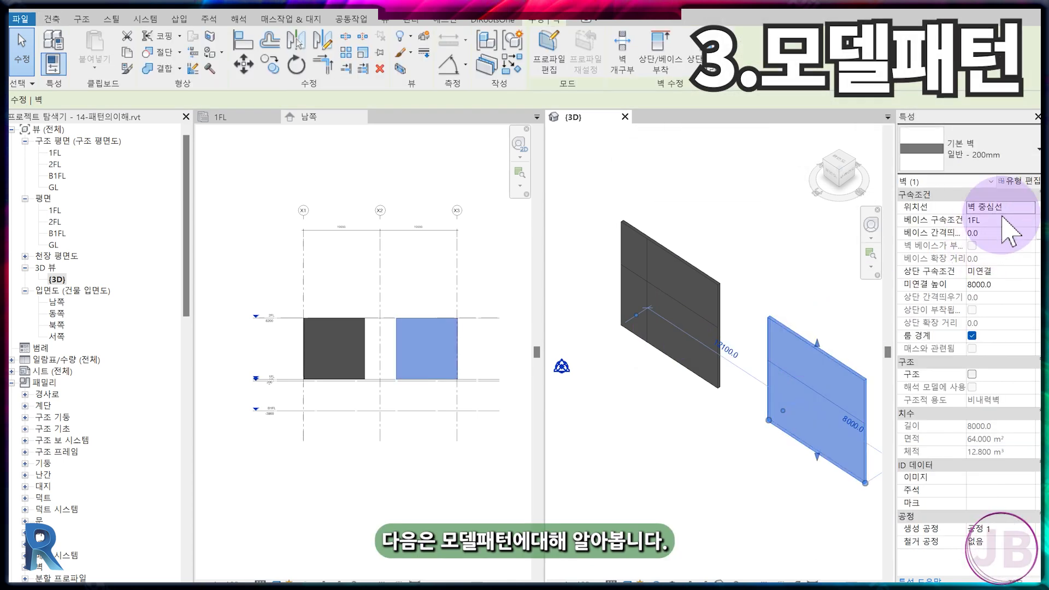
click(1019, 181)
click(398, 162)
text(모델100)
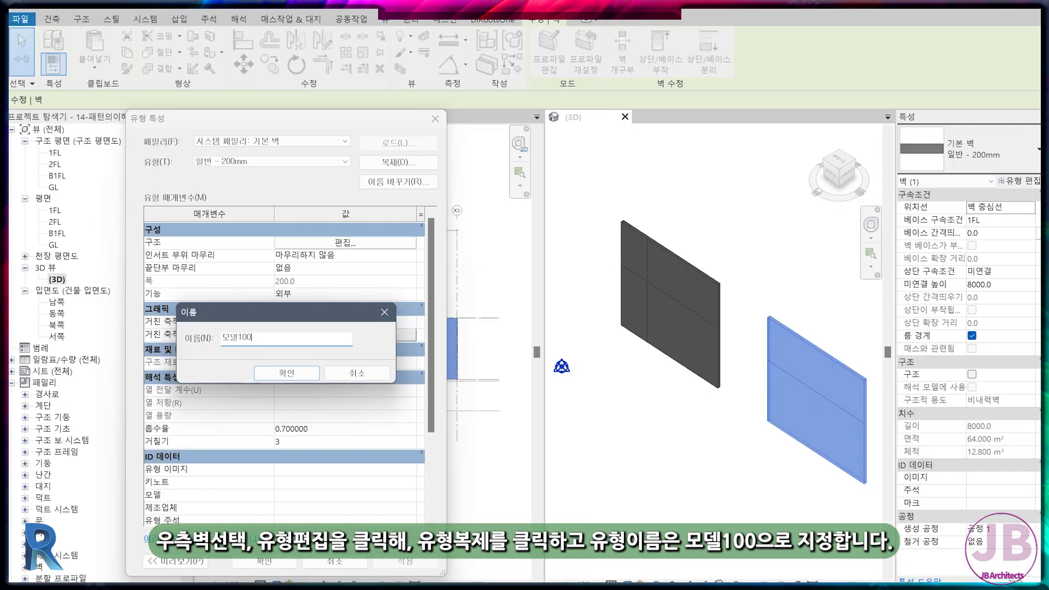
key(Return)
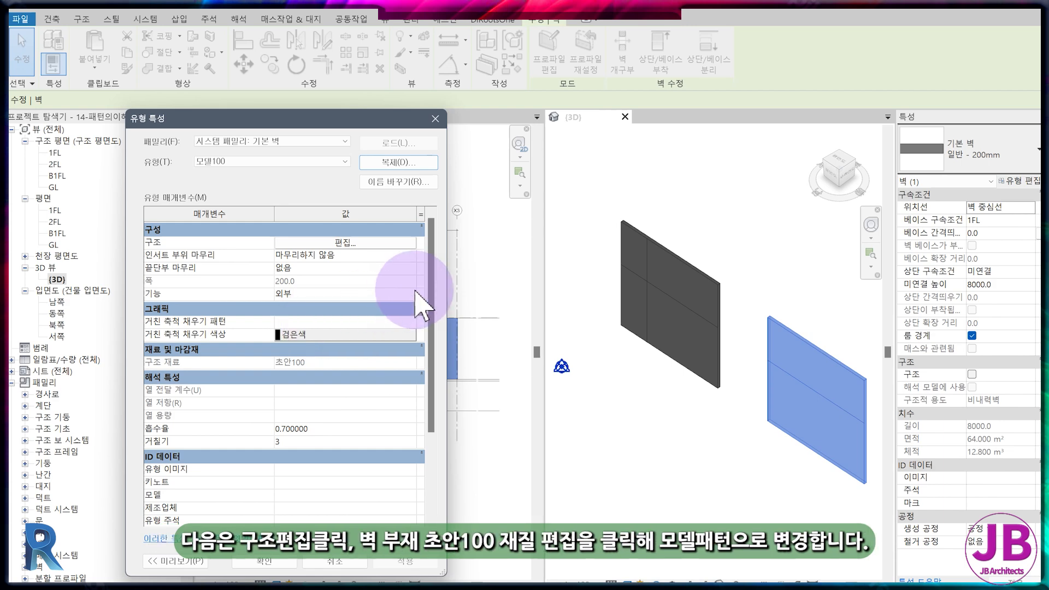
In the 모델100 wall type's structure layer, duplicate the 초안100 material and name the copy 모델100
click(354, 243)
click(287, 252)
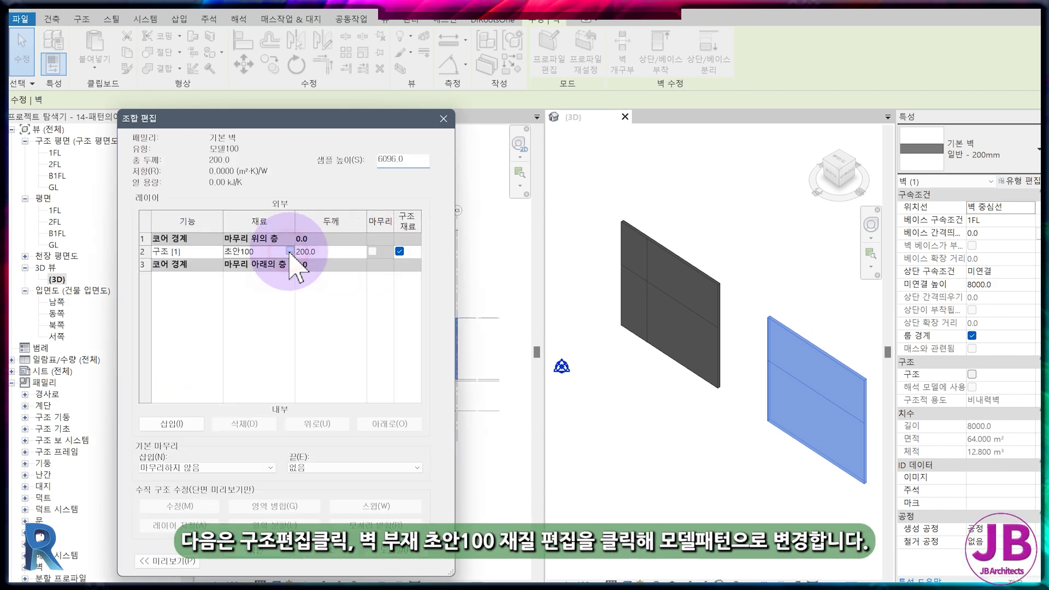
click(290, 252)
right_click(158, 327)
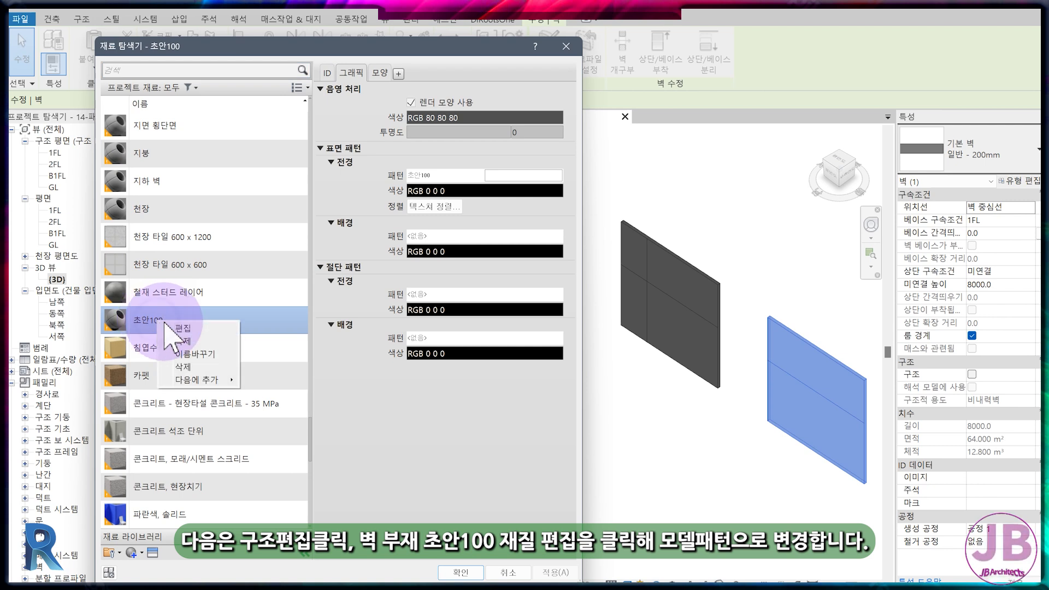
click(185, 343)
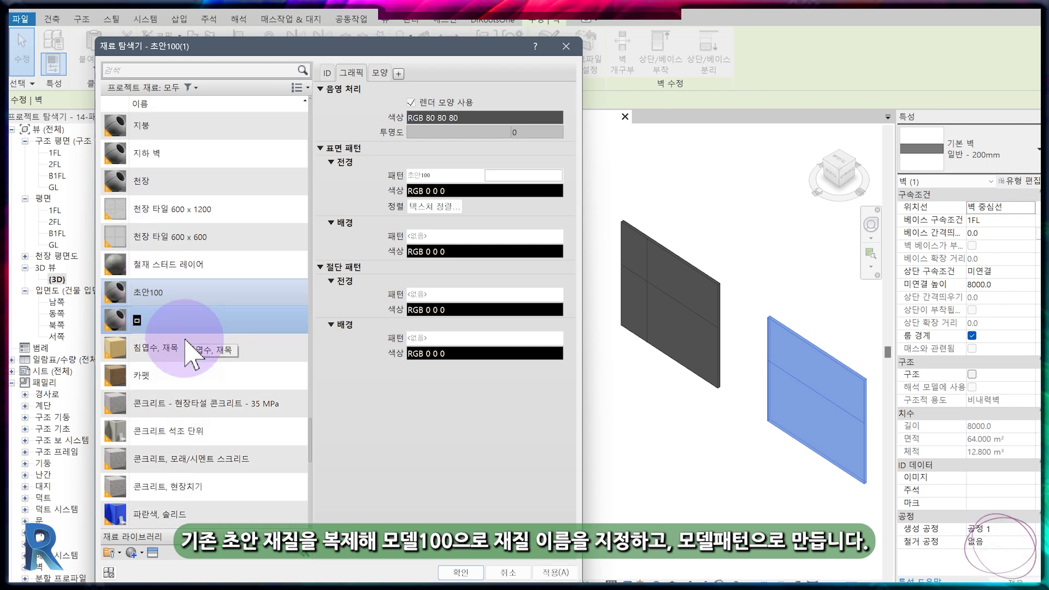
text(모델100)
key(Return)
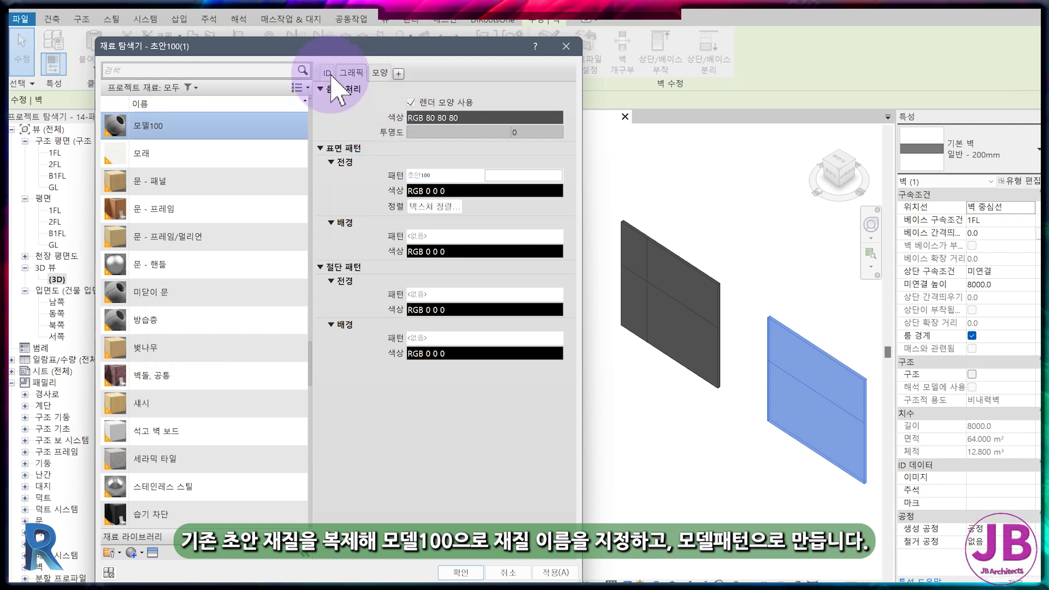
Rename the 모델100 material's appearance asset to 모델100 and apply a near-white colour of RGB 252 252 252
click(379, 72)
click(484, 161)
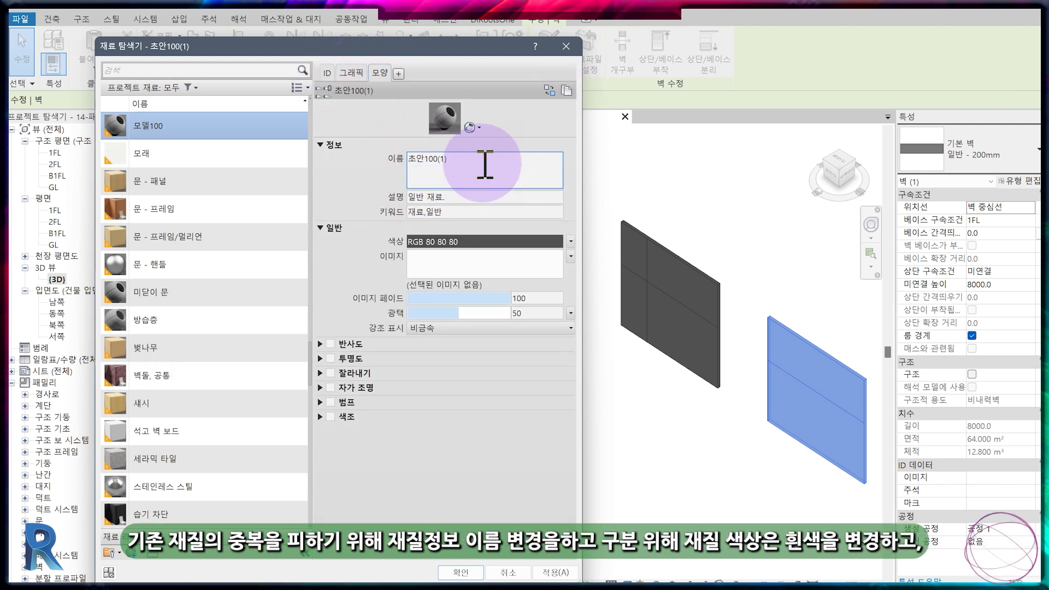
text(모델100)
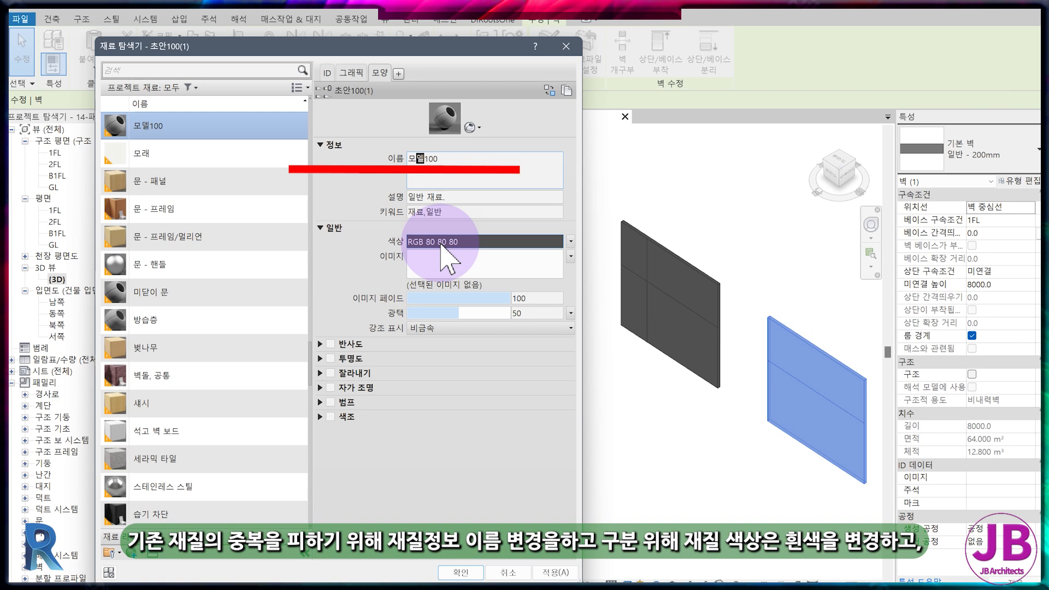
click(442, 242)
click(503, 221)
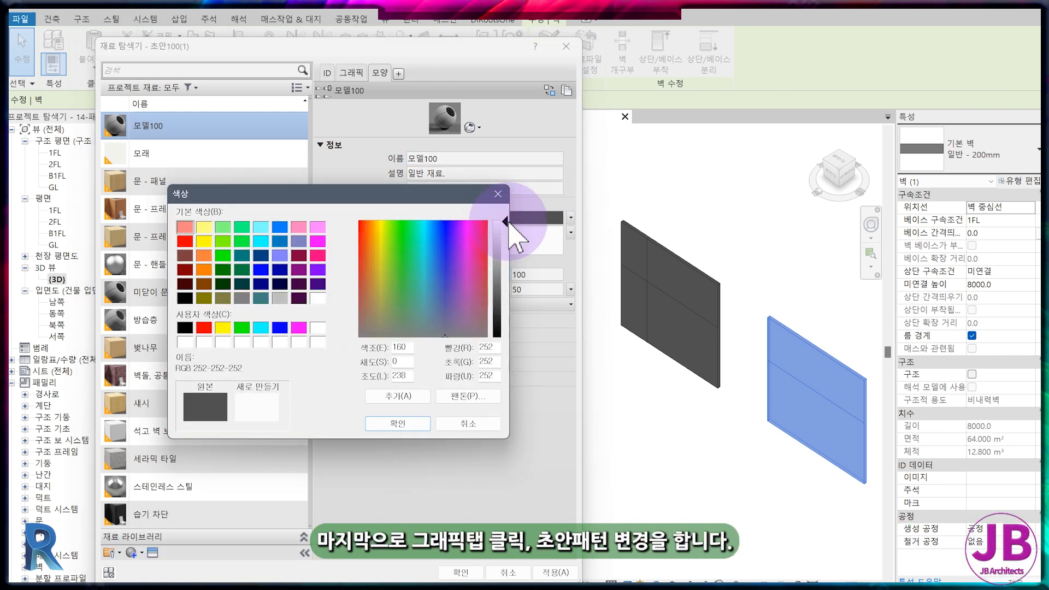
click(402, 424)
click(555, 572)
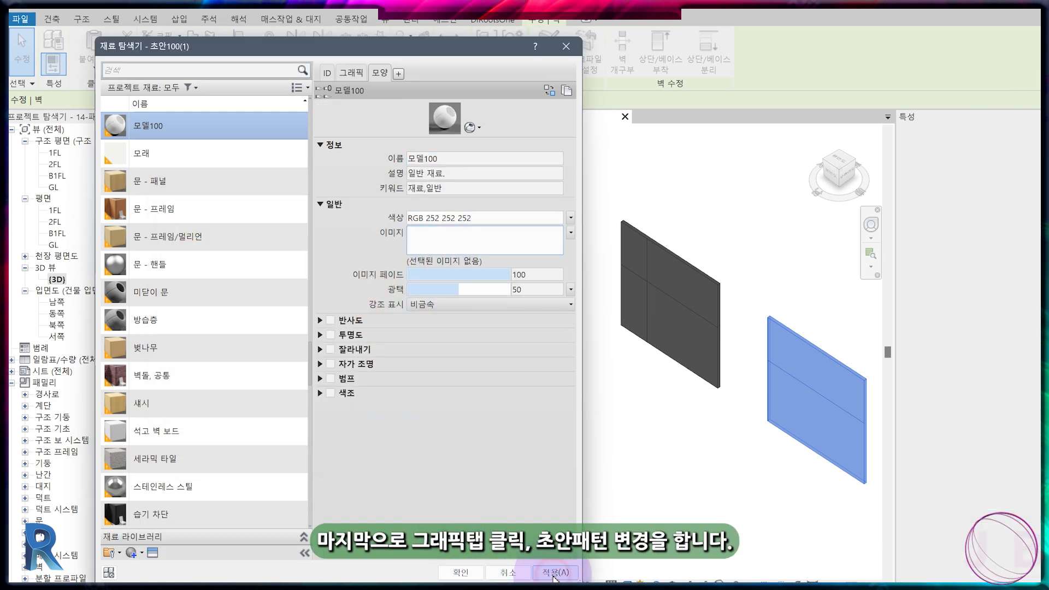
For the material's surface foreground, duplicate the 100mm 정사각형 model pattern under the name 모델100
click(354, 77)
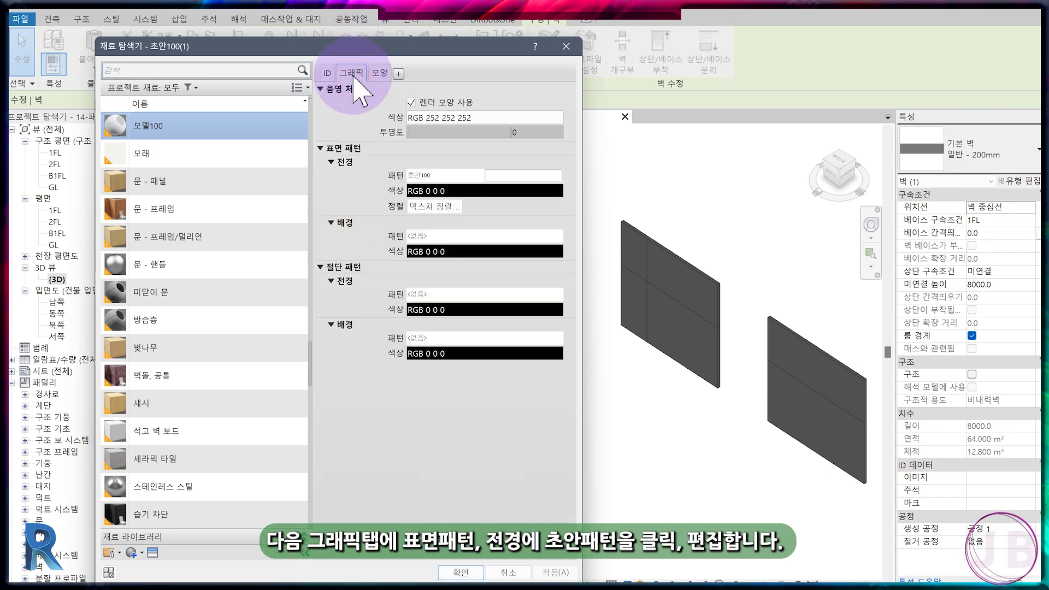
click(516, 176)
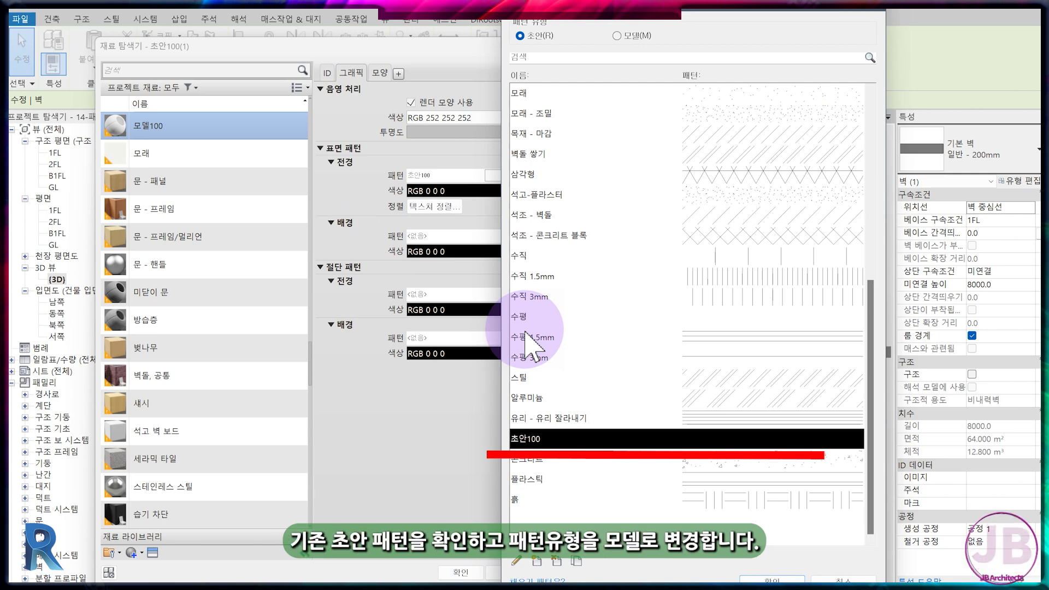
click(626, 36)
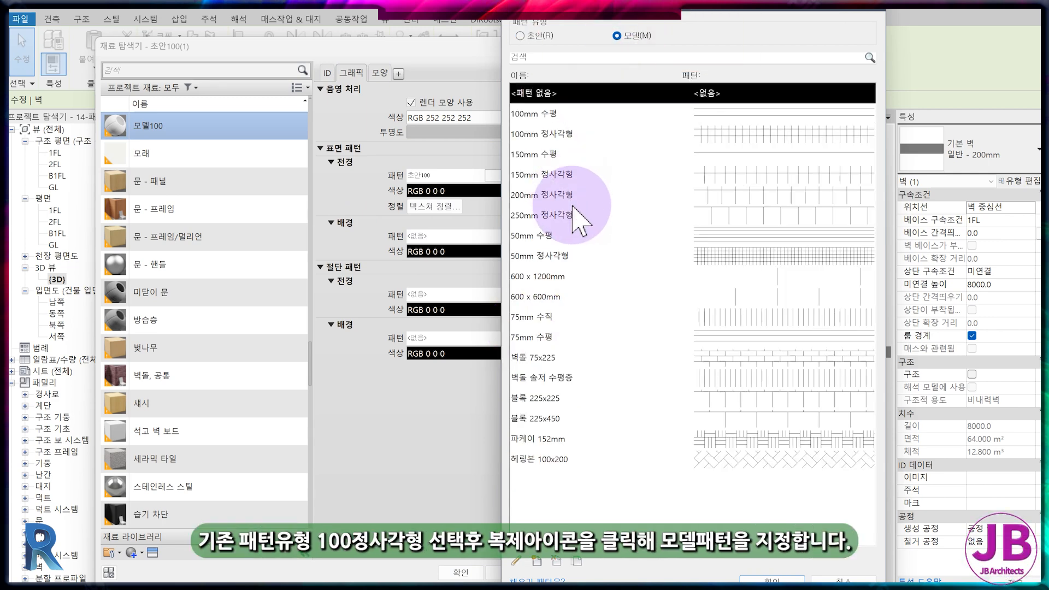
click(536, 138)
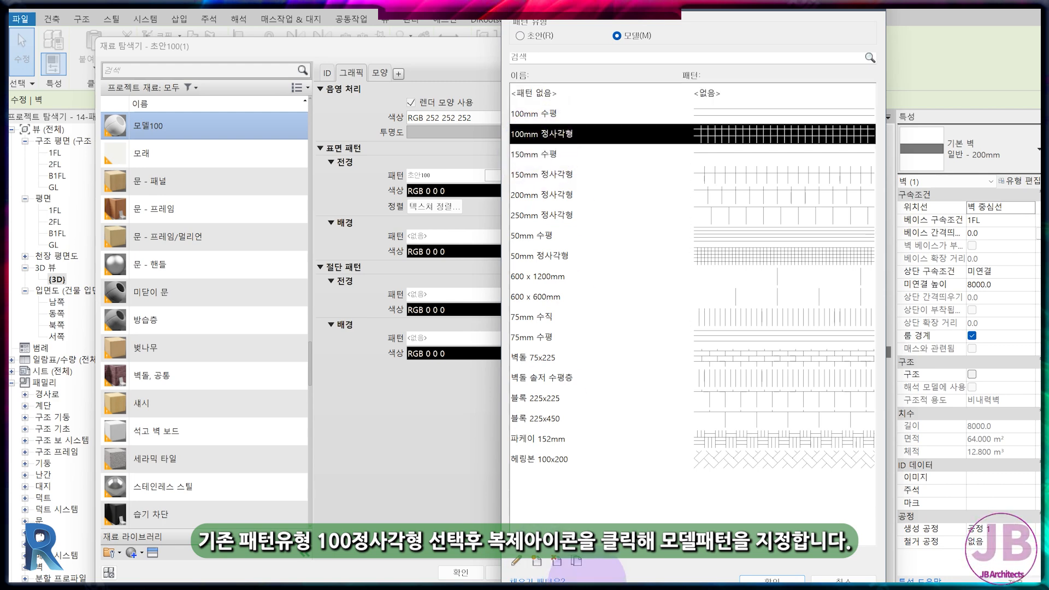
click(574, 561)
text(모델100)
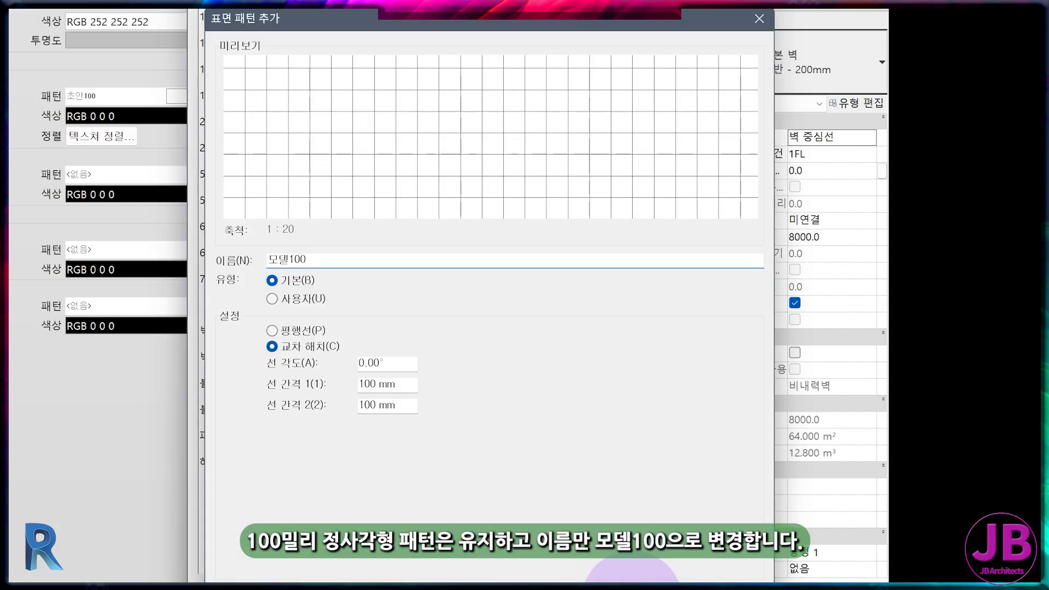
click(847, 569)
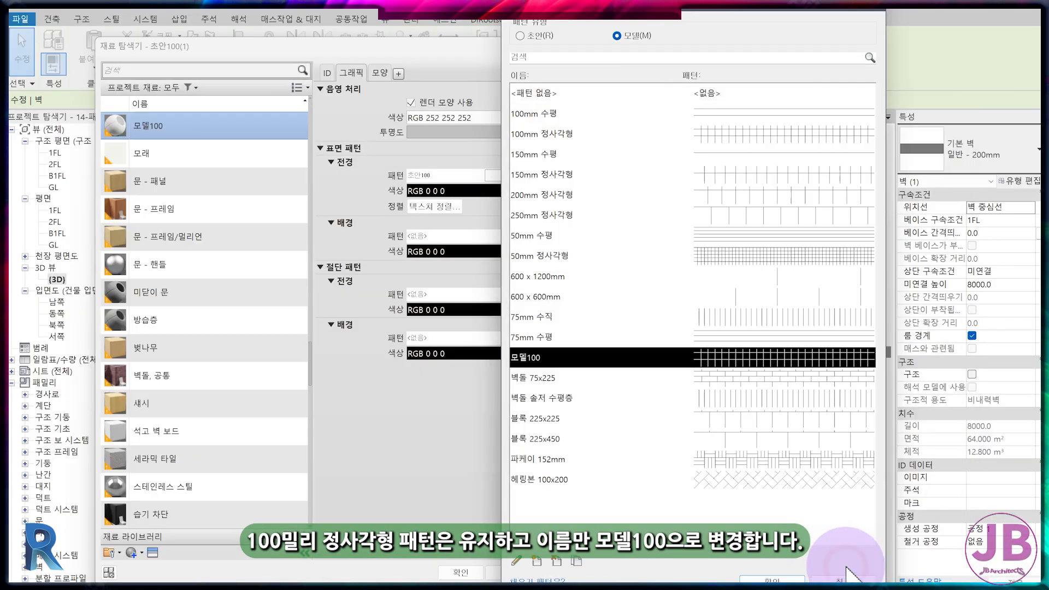
Assign the 모델100 pattern to the material's surface foreground and accept the material, structure and wall type changes
click(779, 572)
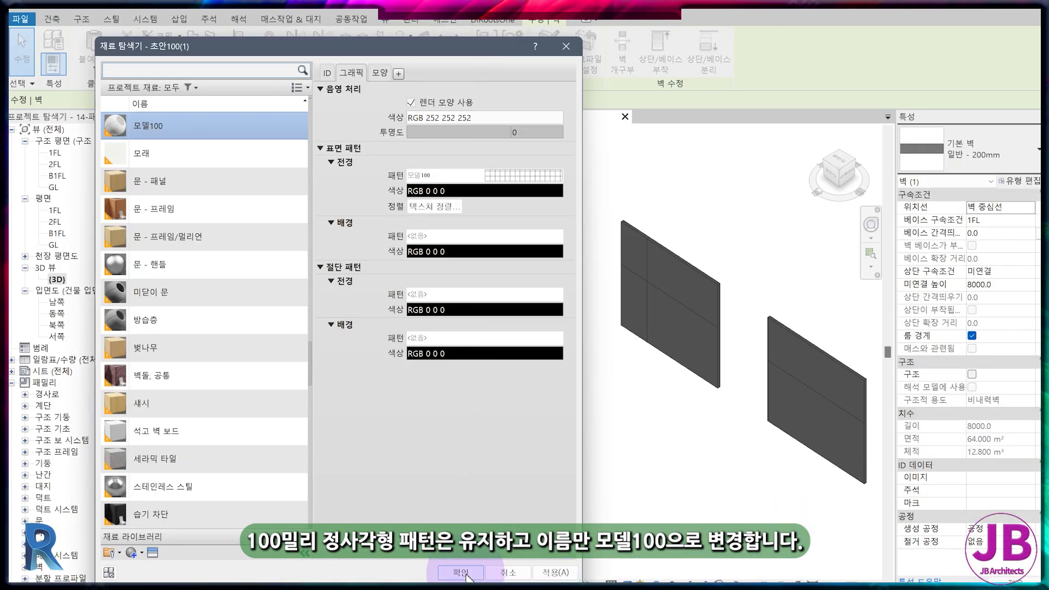
click(466, 575)
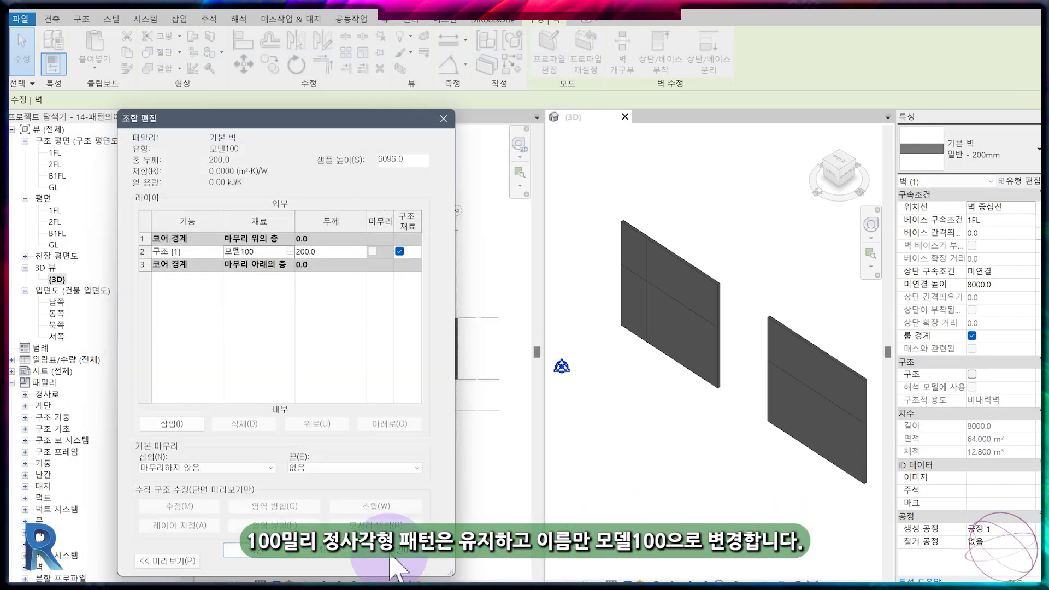
click(396, 569)
click(272, 569)
Clear the wall selection and set the 3D view scale to 1 : 500
click(703, 503)
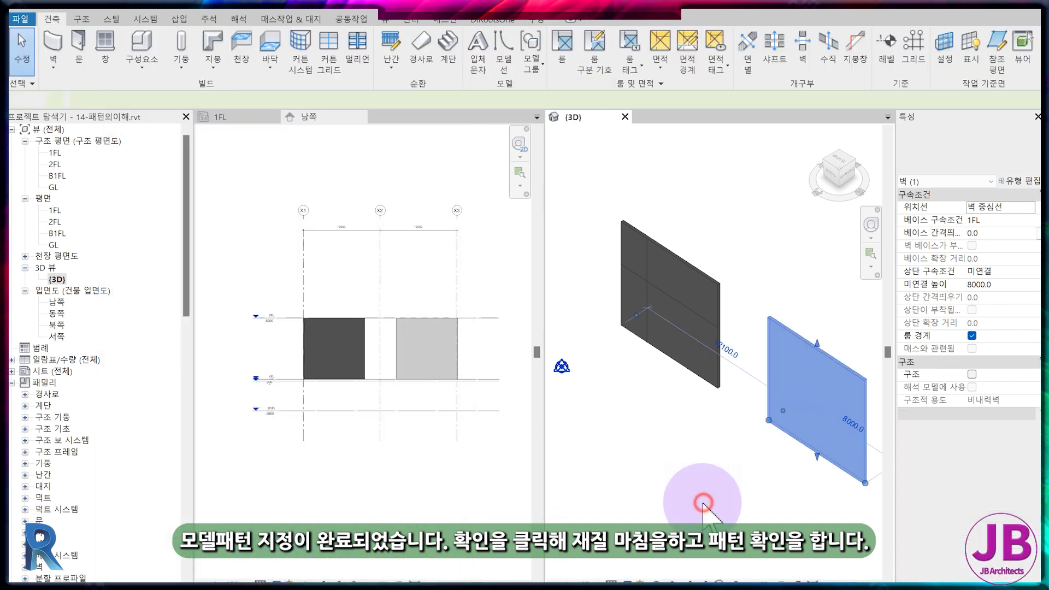
click(843, 376)
click(735, 428)
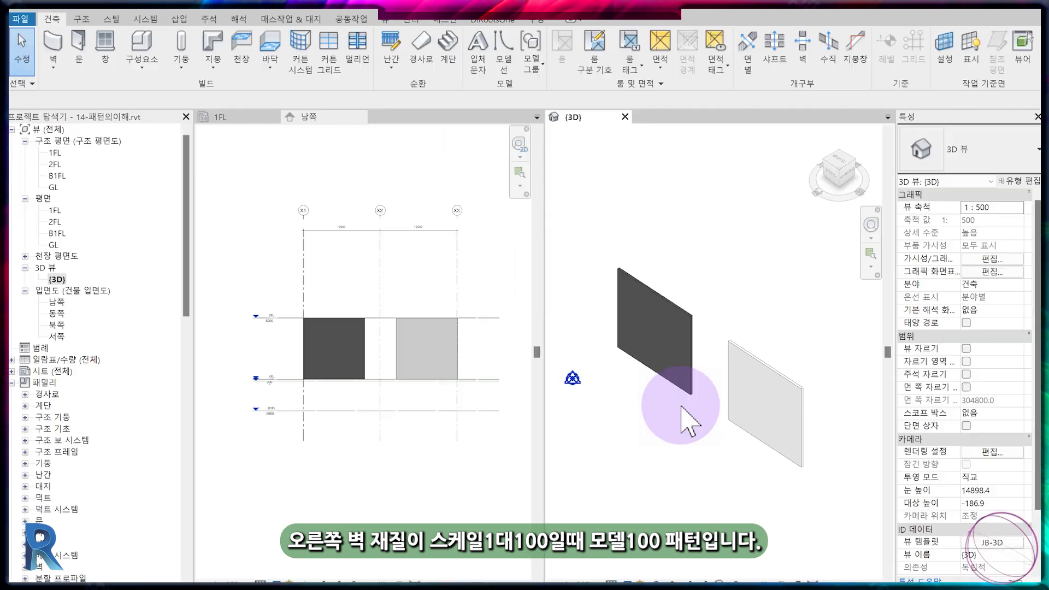
Duplicate the left-hand dark wall's type under the name 초안100
click(689, 388)
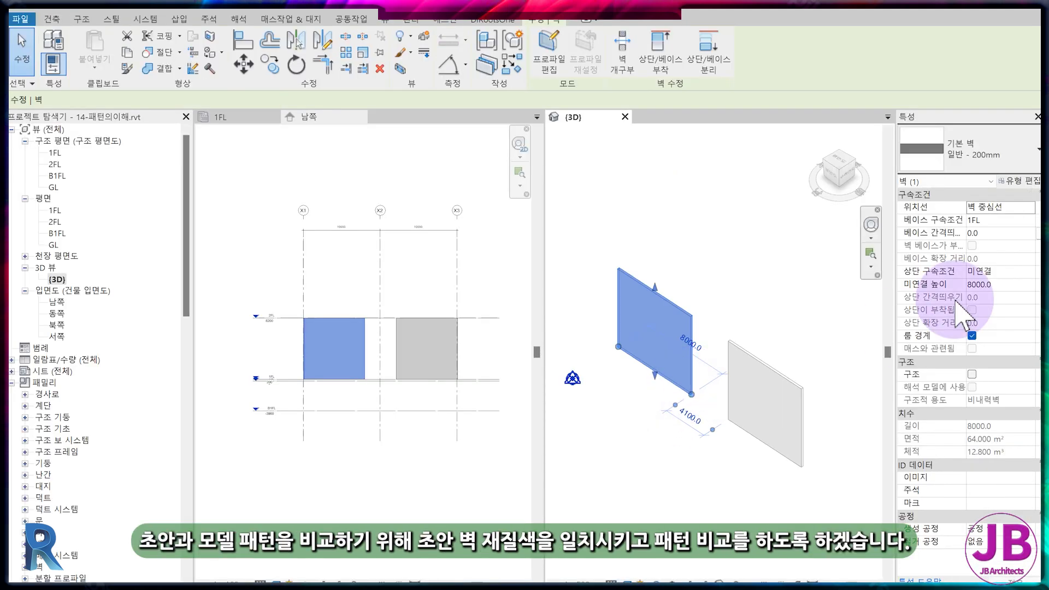
click(1018, 182)
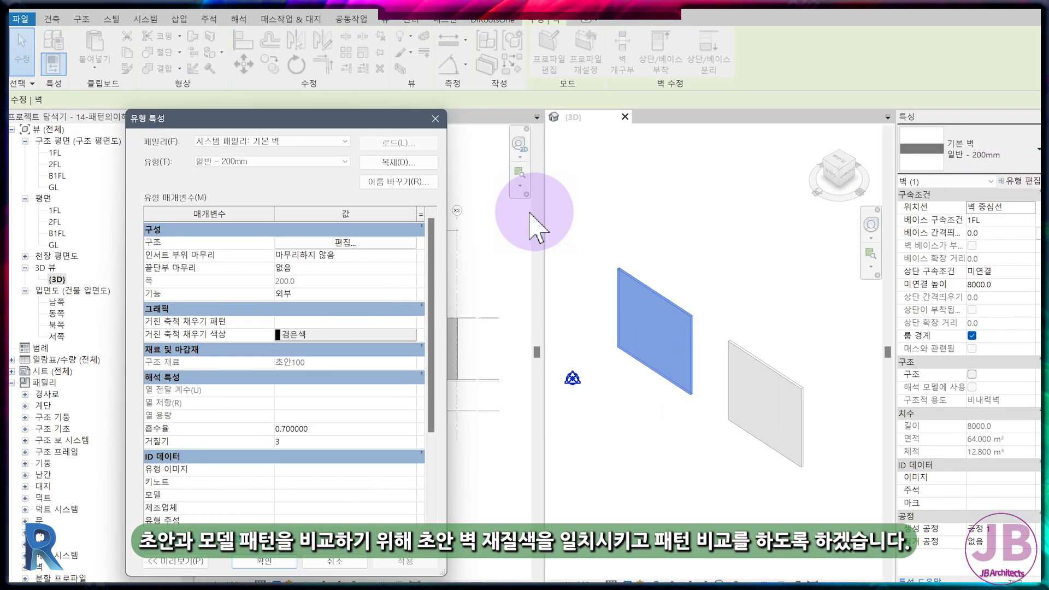
click(398, 163)
text(초안100)
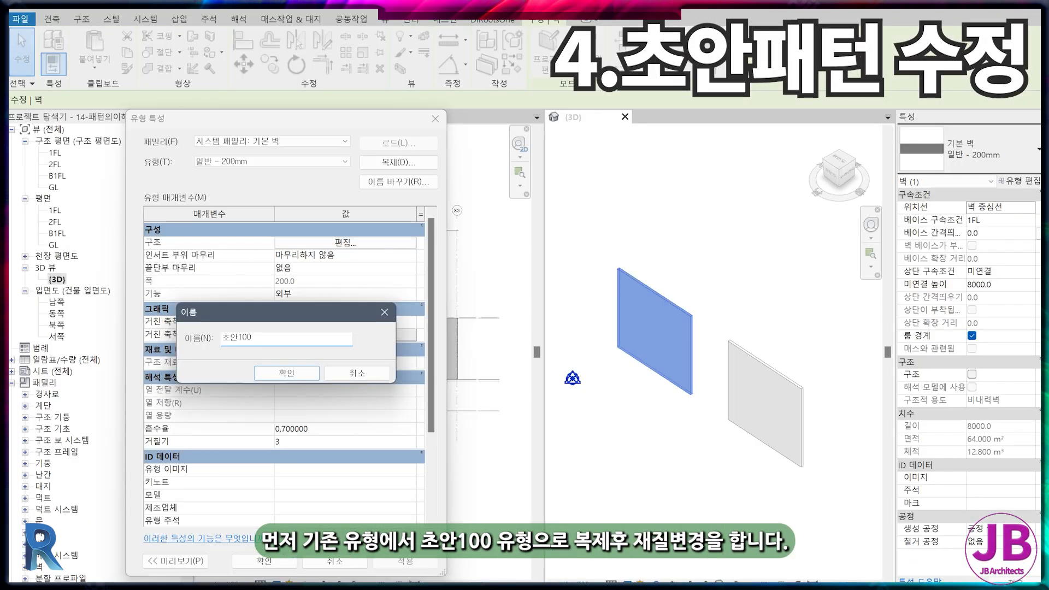
key(Return)
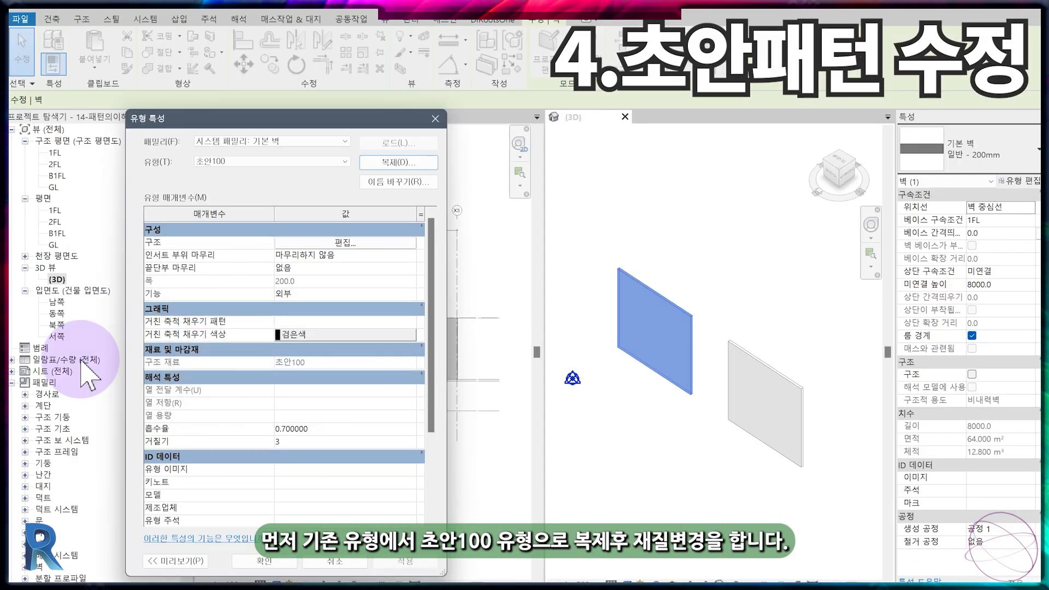
Set the appearance colour of the 초안100 material in the wall's structure to white, RGB 255 255 255
click(384, 242)
click(300, 251)
click(302, 250)
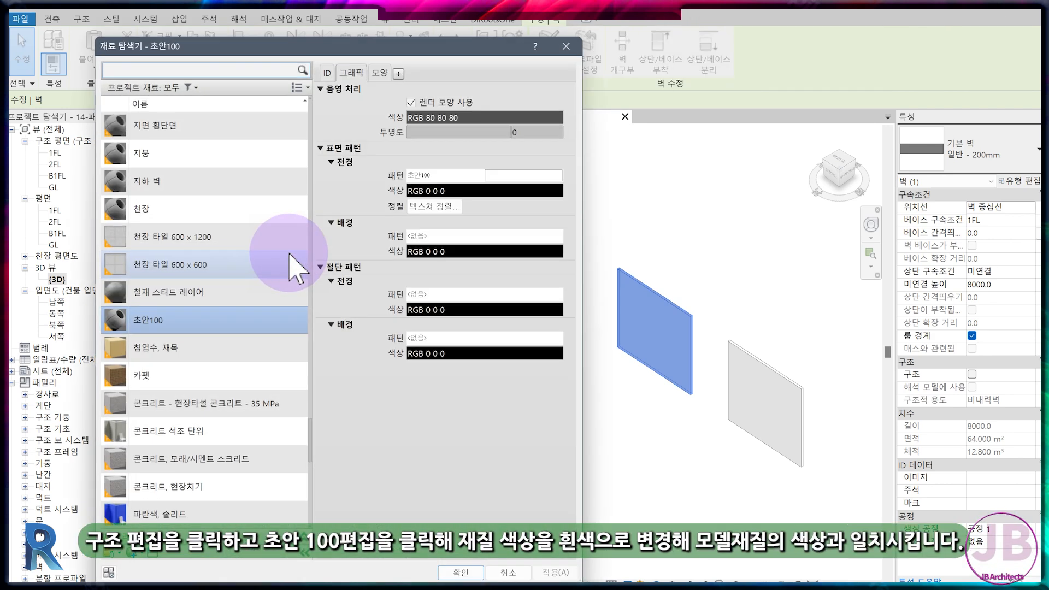
click(379, 74)
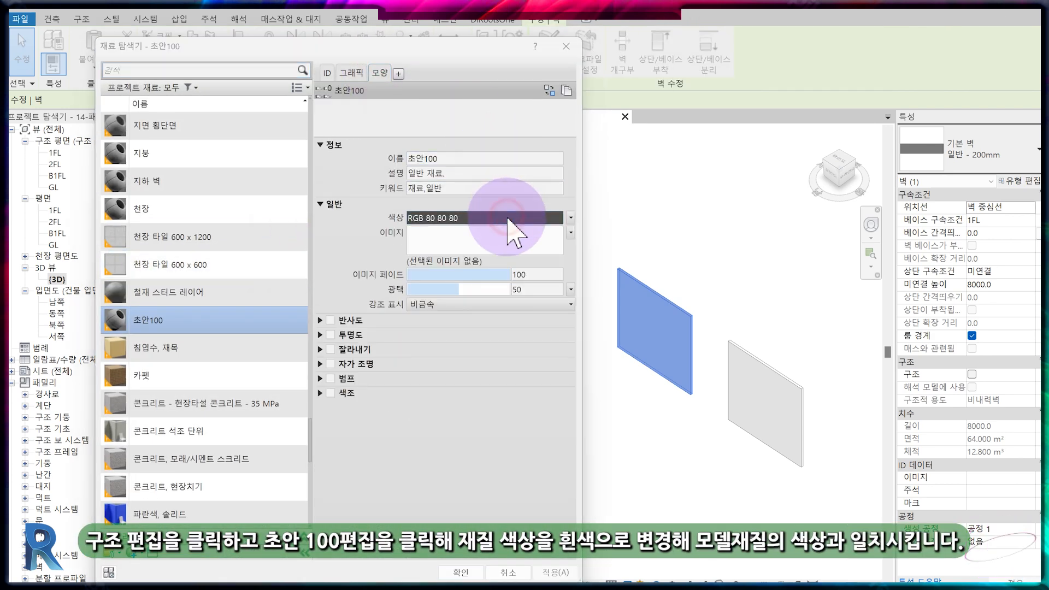
click(510, 219)
drag(496, 223, 498, 212)
click(418, 423)
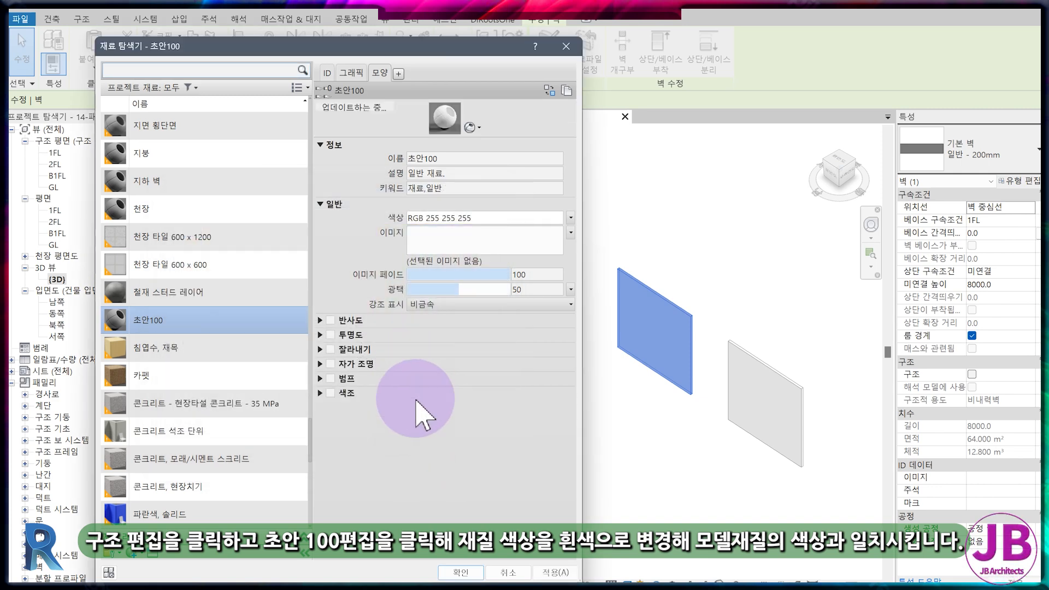
Accept the material, structure and wall type changes and clear the wall selection
click(461, 574)
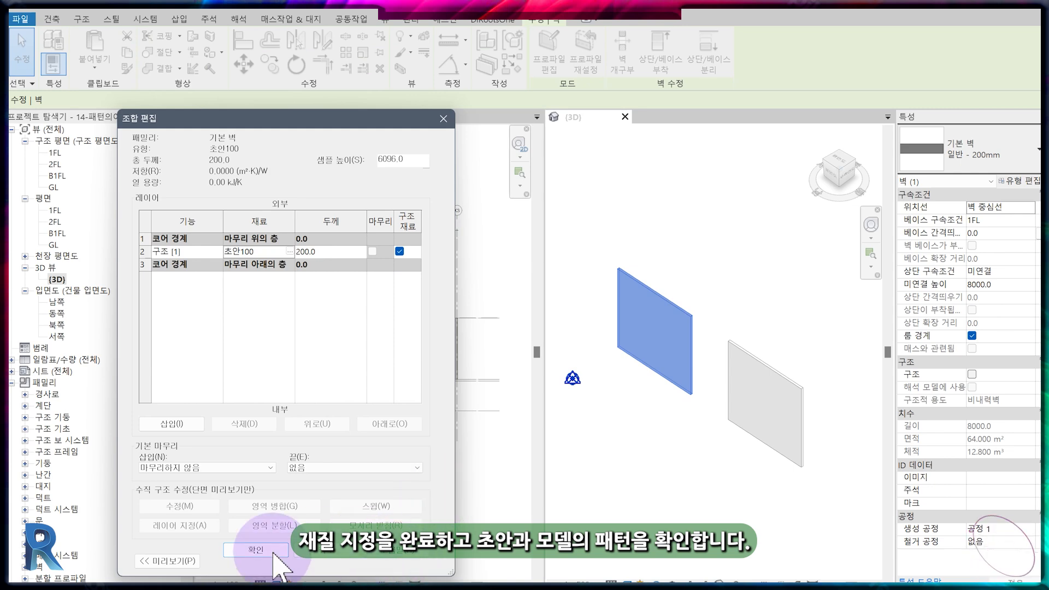
click(297, 535)
click(282, 560)
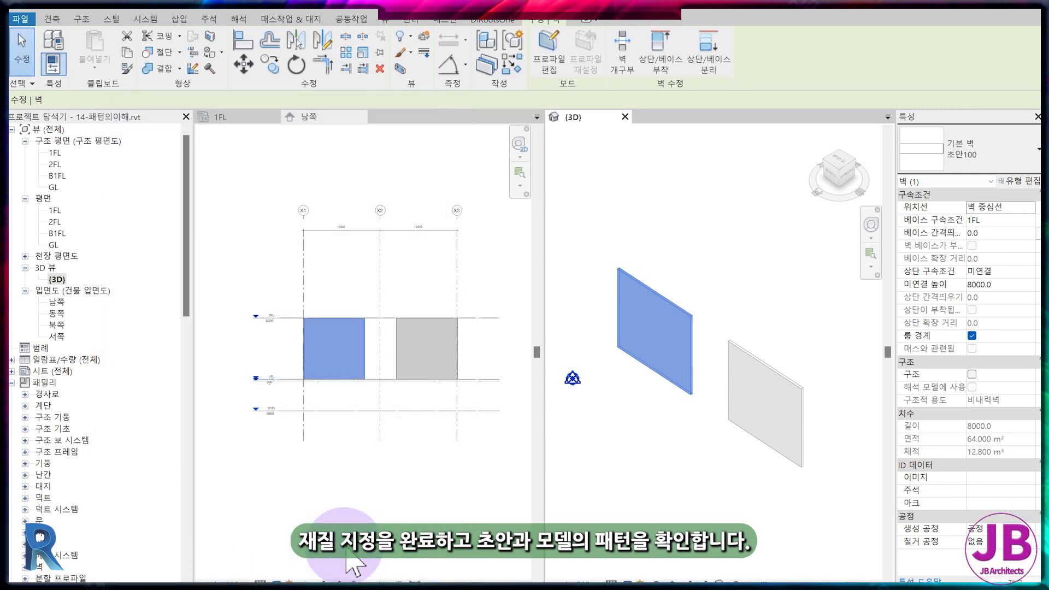
click(633, 491)
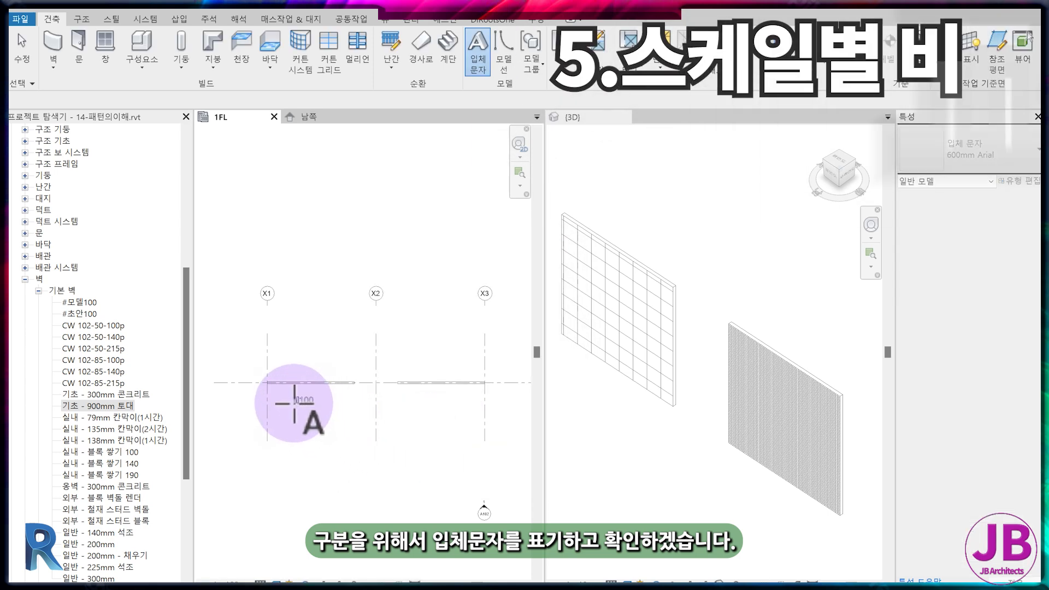
Place the 초안100 model text below the left-hand wall in the 1FL plan and copy it below the right-hand wall
click(293, 403)
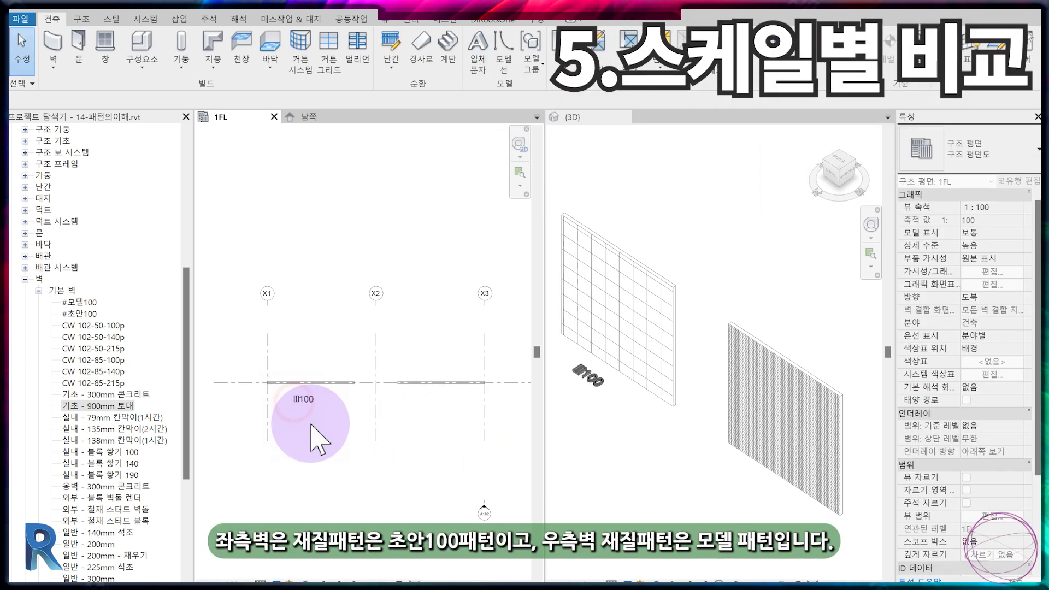
scroll(330, 374, up, 3)
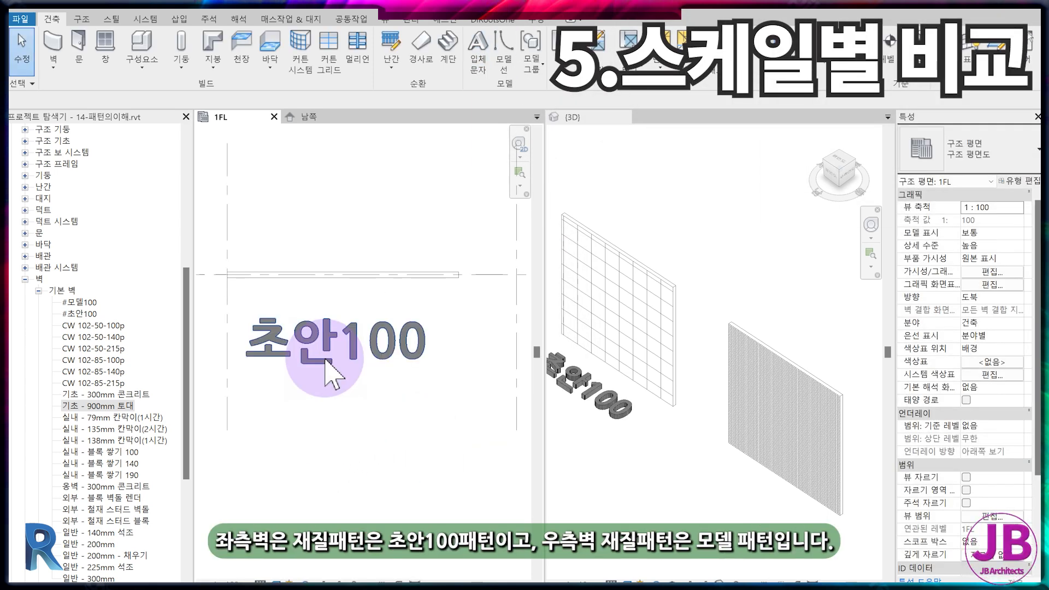
click(325, 359)
scroll(320, 376, down, 2)
middle_drag(312, 379, 308, 361)
key(c)
key(o)
click(276, 363)
click(474, 363)
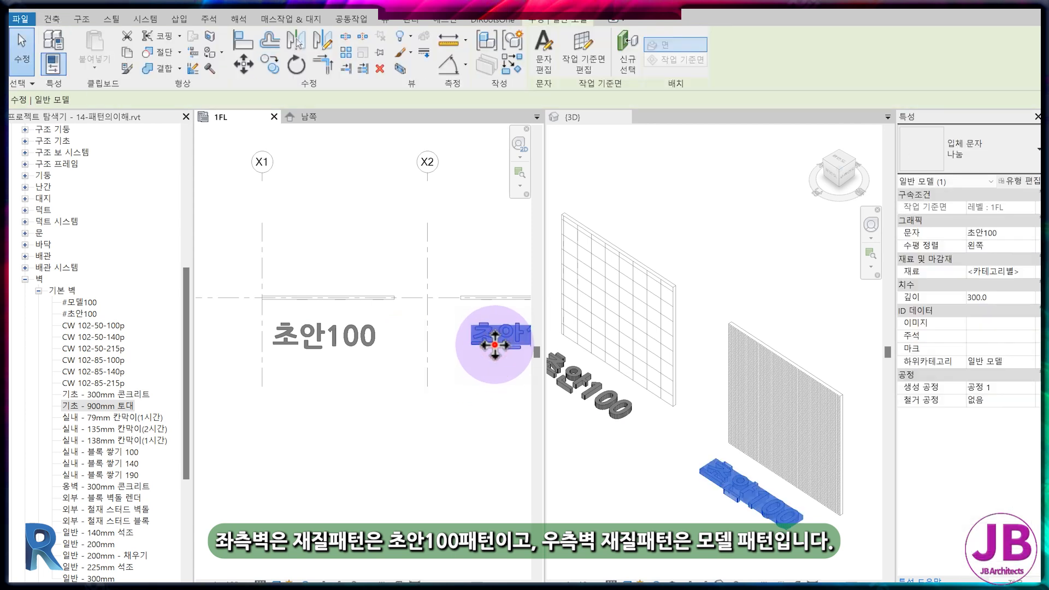
Change the copied model text below the right-hand wall to 모델100mm
double_click(495, 345)
text(모델100mm)
click(464, 437)
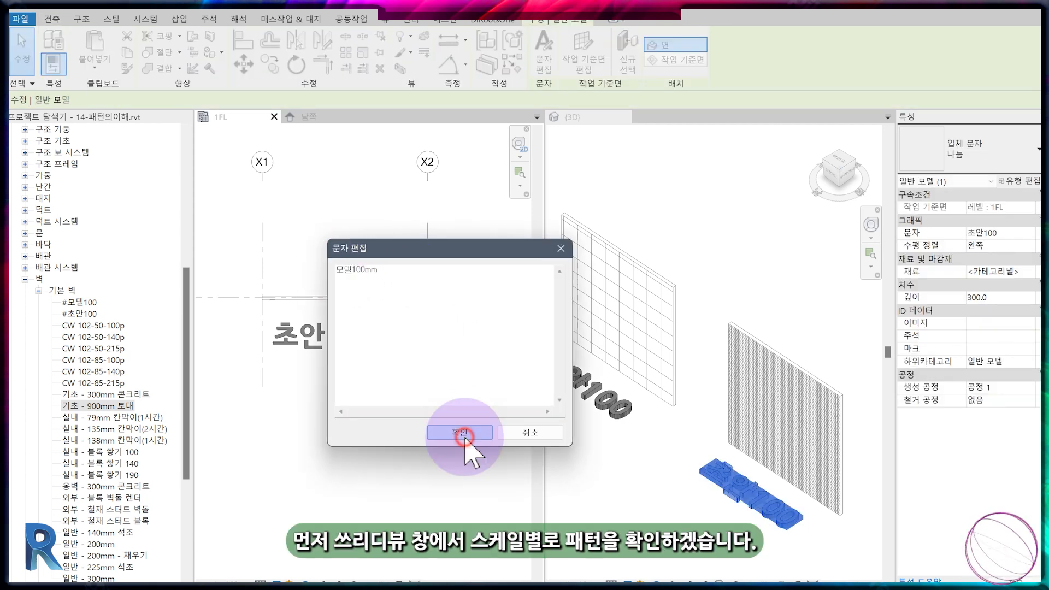
Compare the wall patterns in the 3D view at scales 1 : 1, 1 : 10, 1 : 50 and 1 : 100, and return to 1 : 1
click(686, 515)
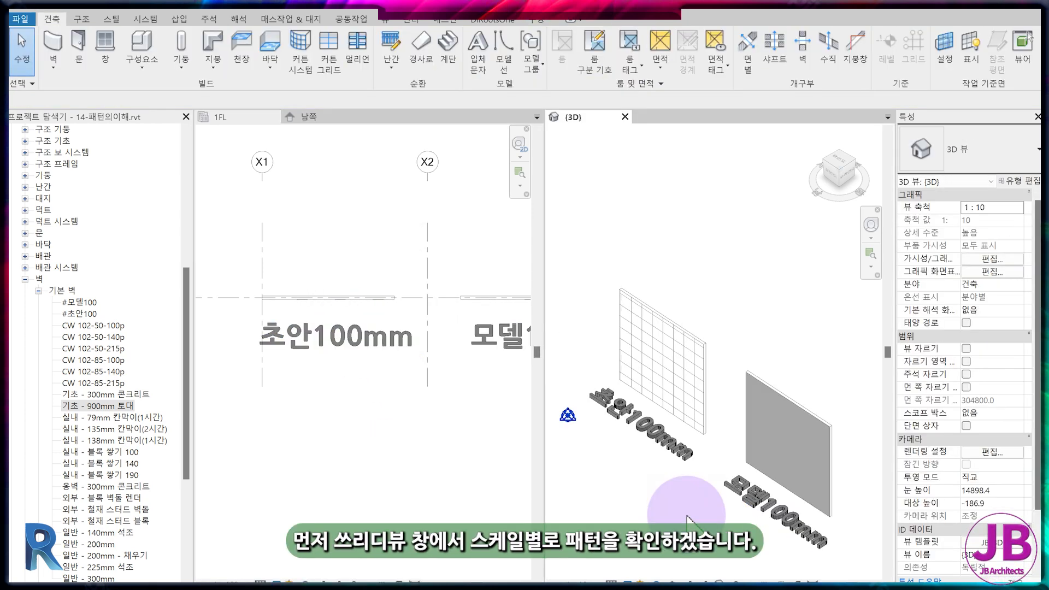
scroll(686, 515, up, 1)
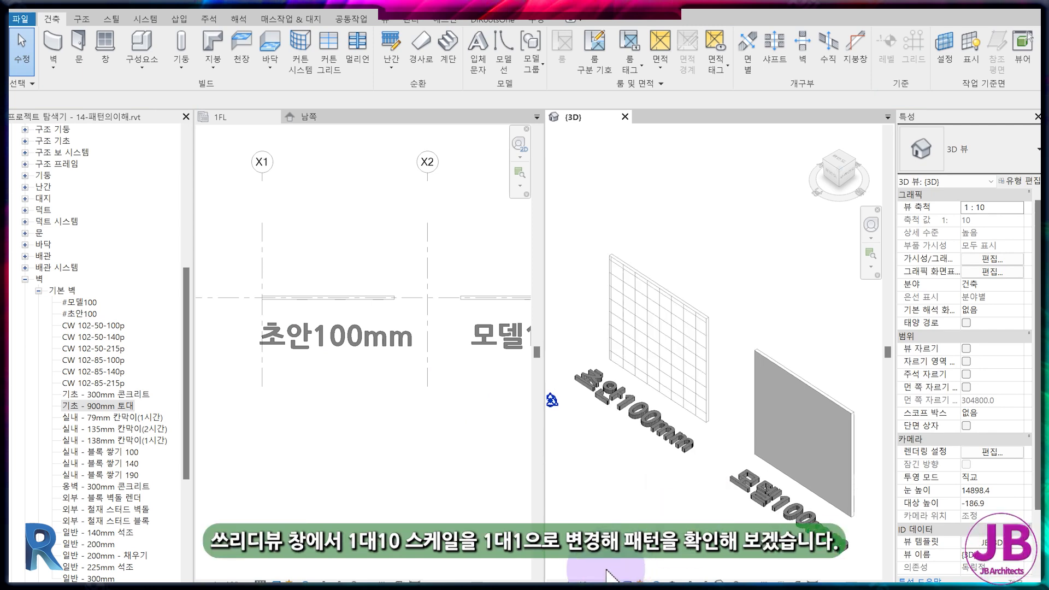
click(576, 393)
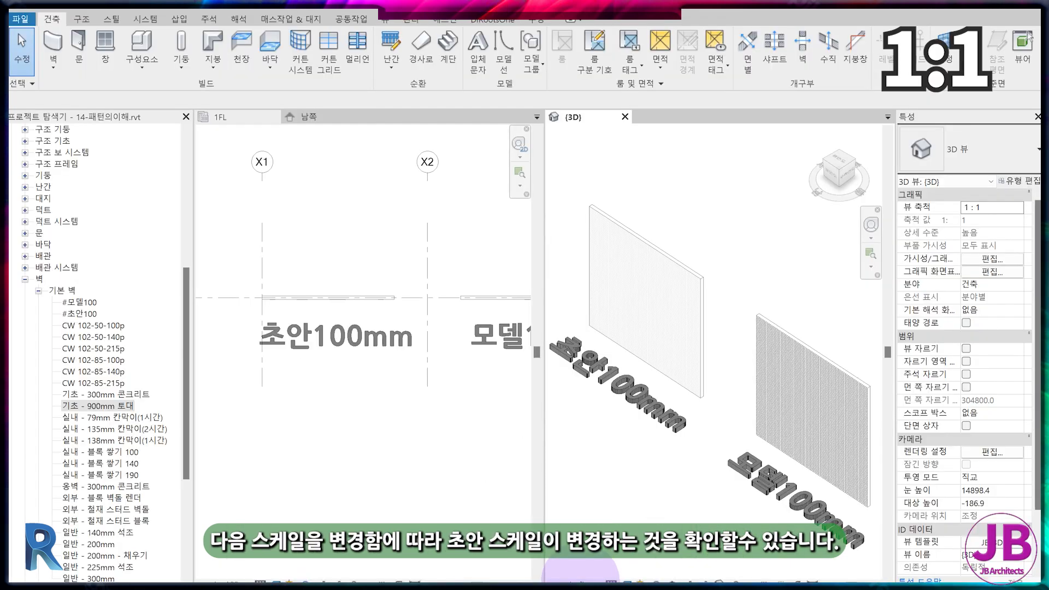
click(590, 437)
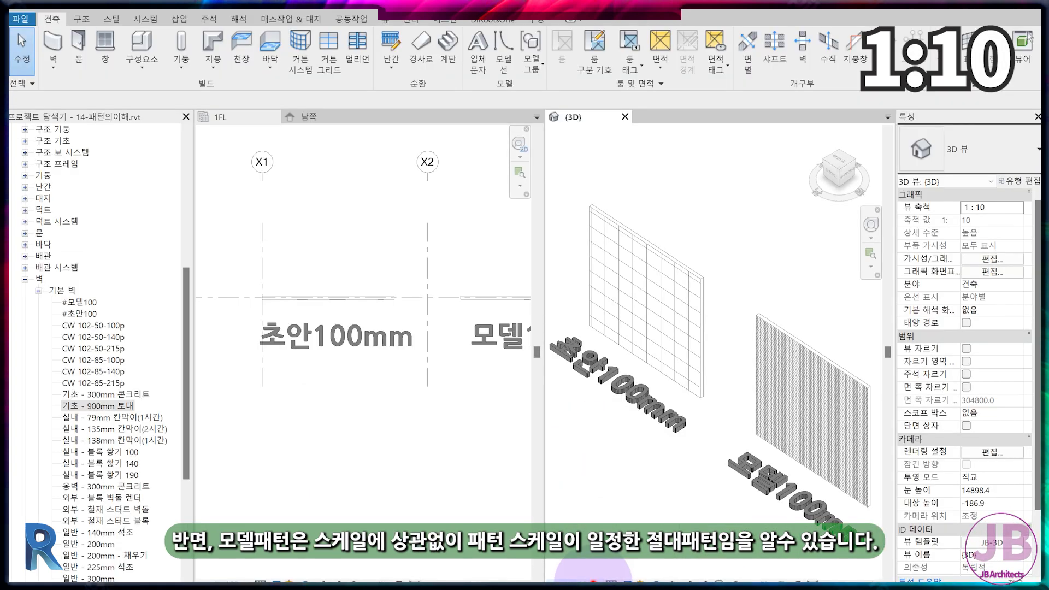
click(562, 582)
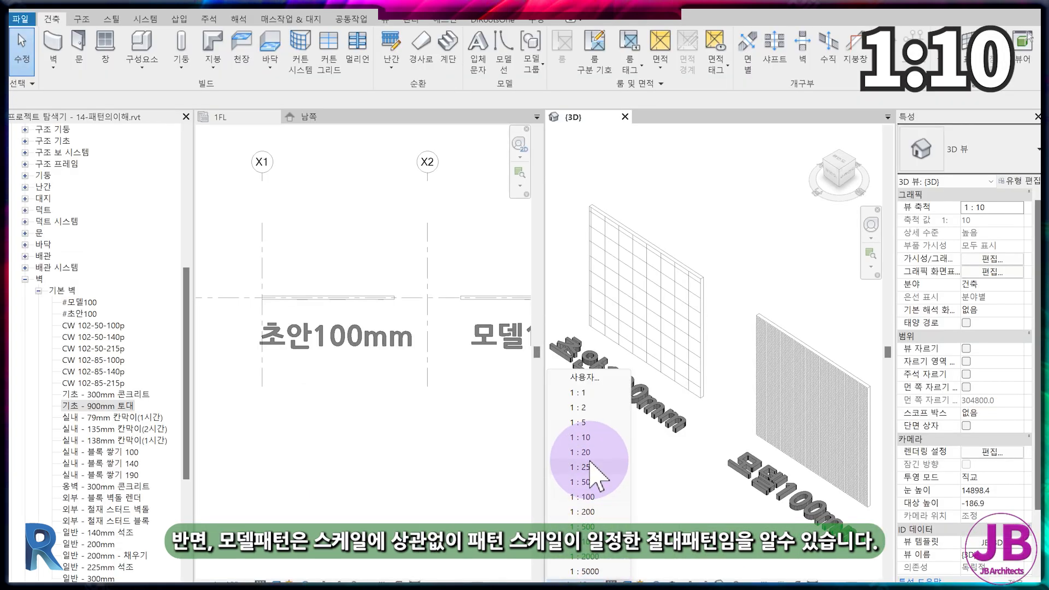
click(579, 482)
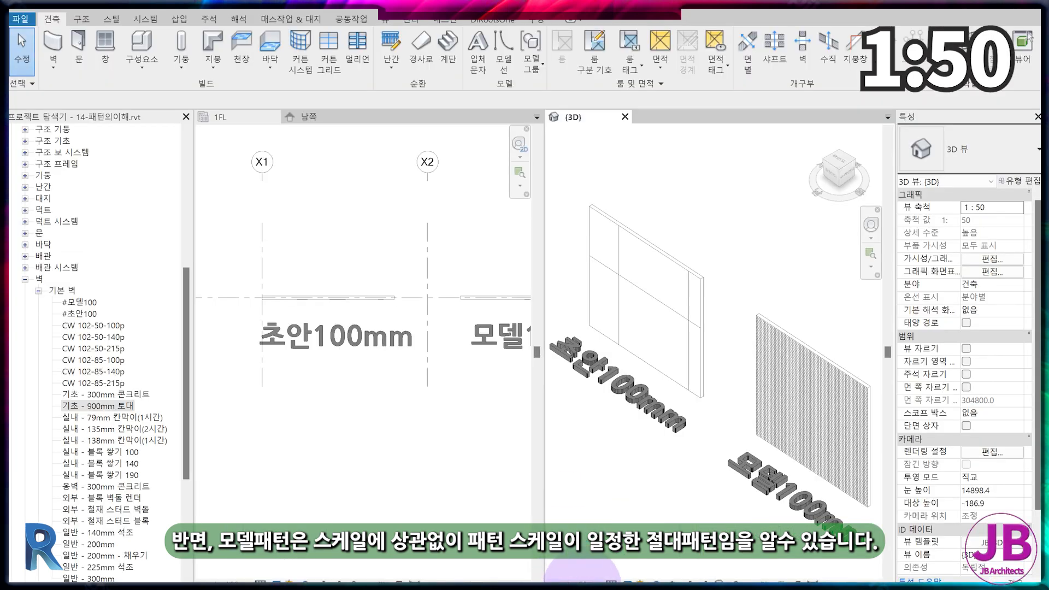
click(562, 583)
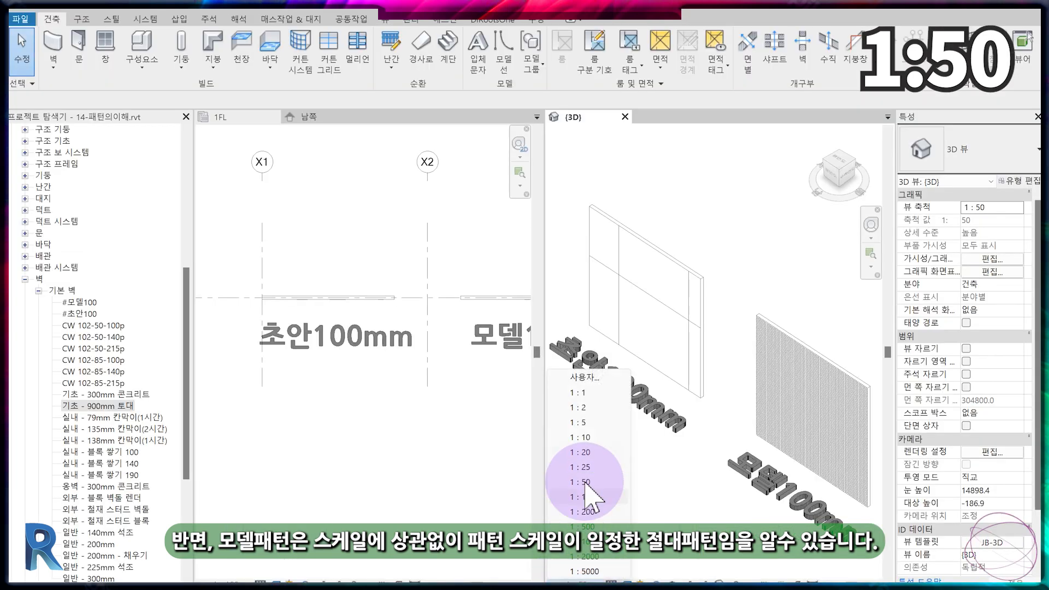
click(587, 497)
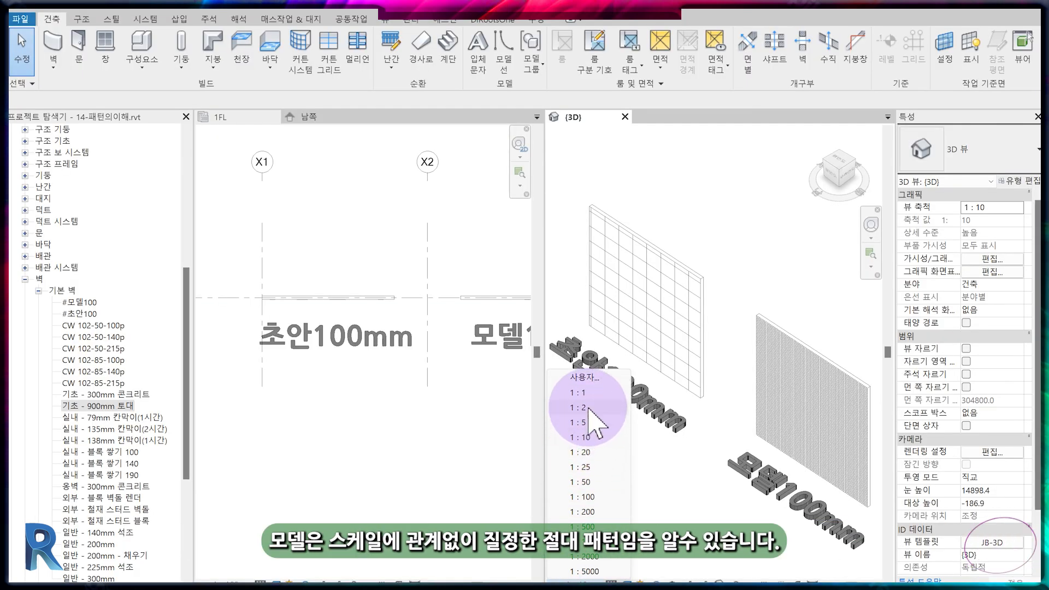
click(584, 394)
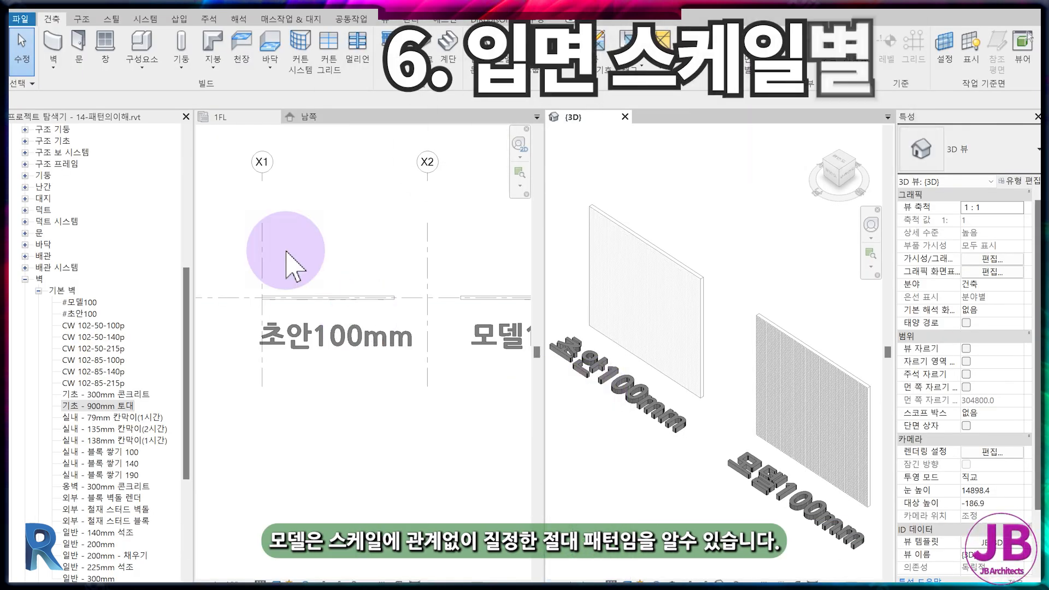
In the 남쪽 elevation, place the model text 초안100mm on the left-hand wall with grid Y2 as the work plane
click(310, 118)
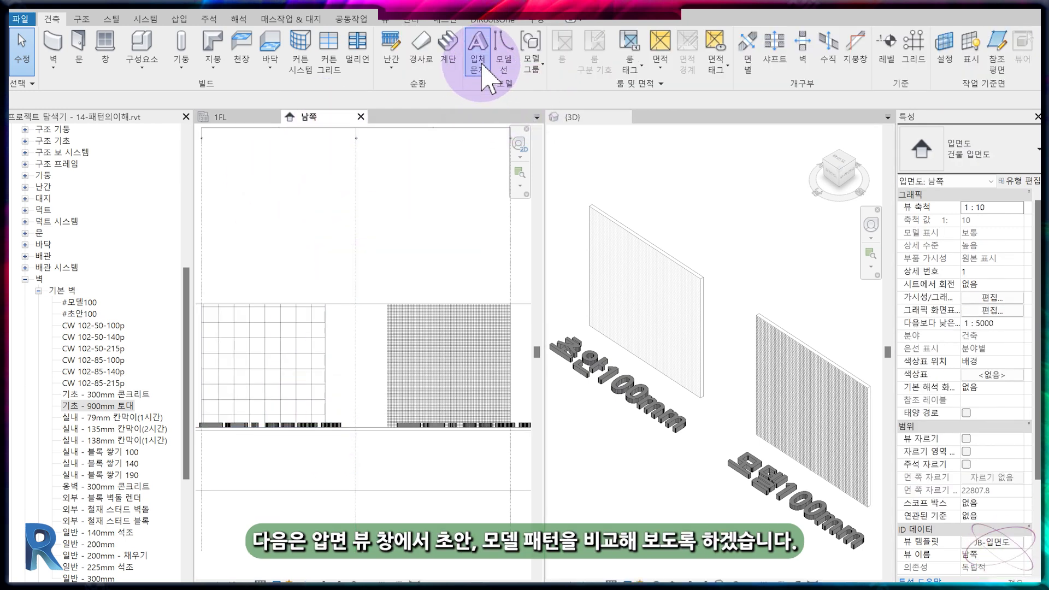
click(477, 50)
click(404, 318)
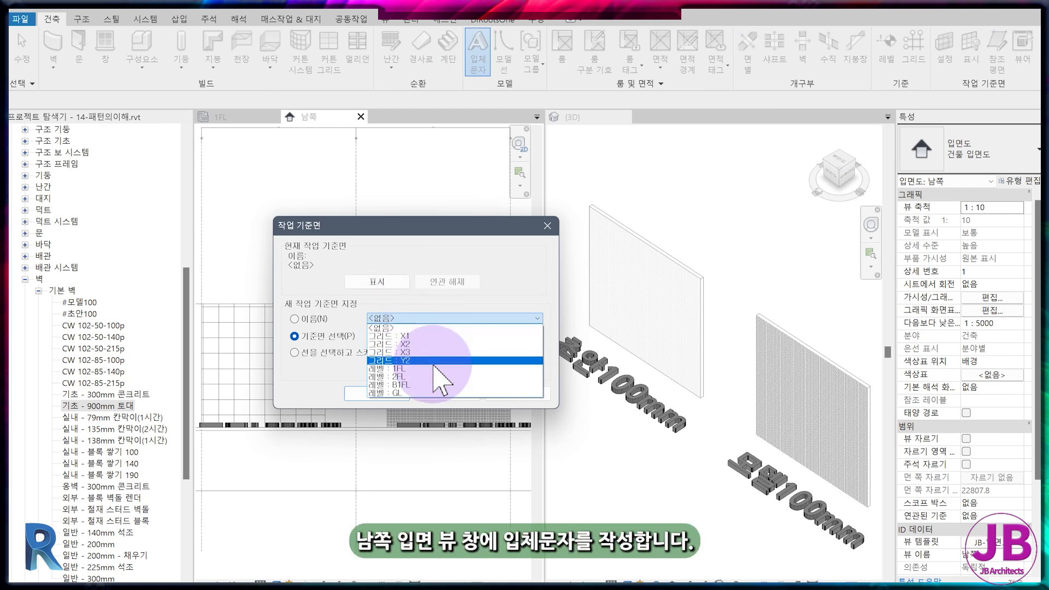
click(433, 359)
click(376, 394)
click(249, 389)
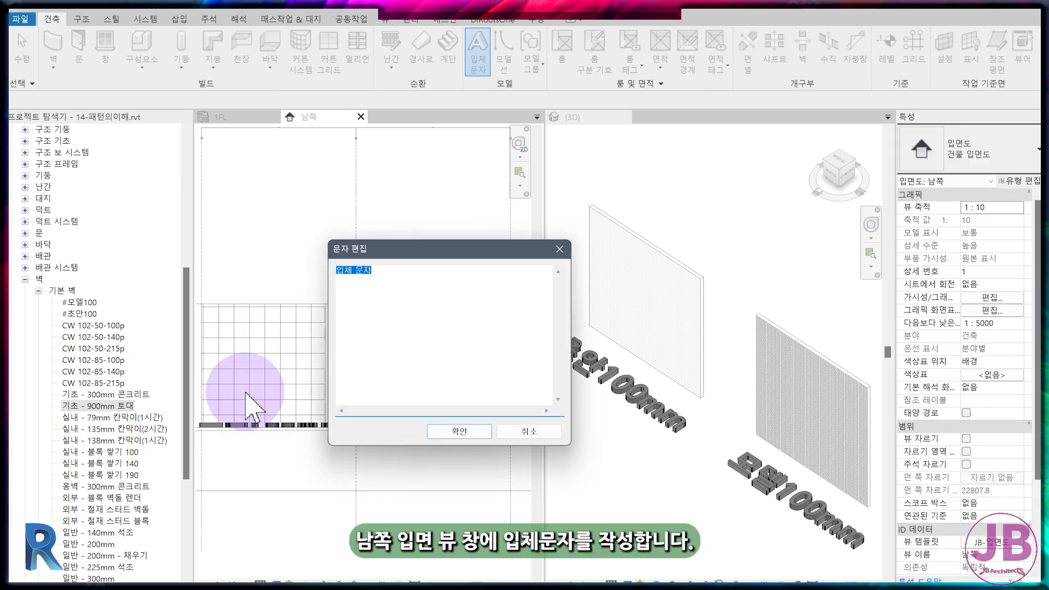
text(초안100mm)
click(451, 435)
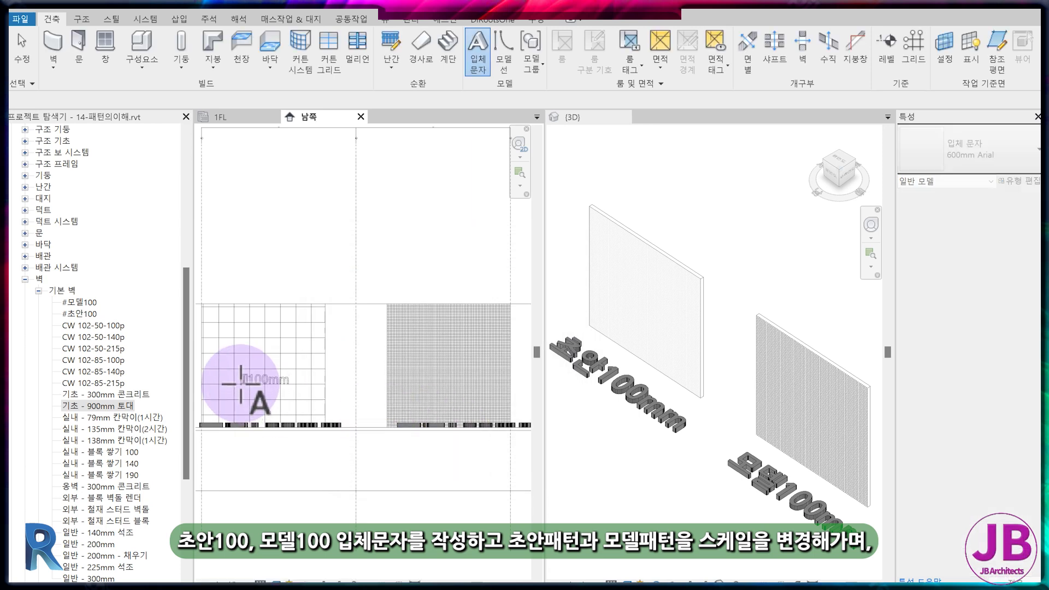
click(299, 378)
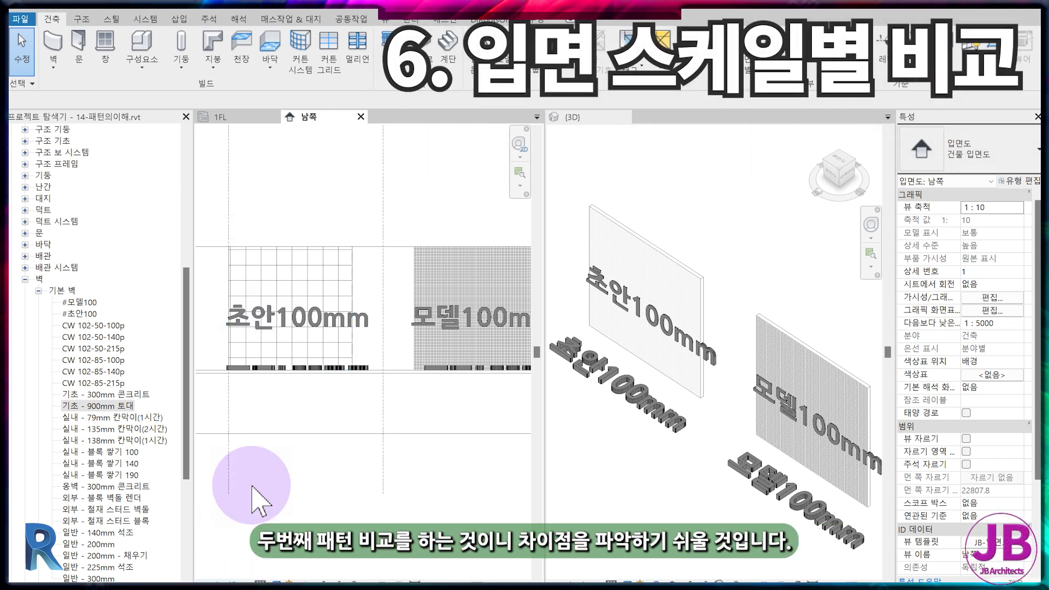
Set the 남쪽 elevation's scale to 1 : 1 and examine both wall patterns up close
scroll(252, 486, down, 1)
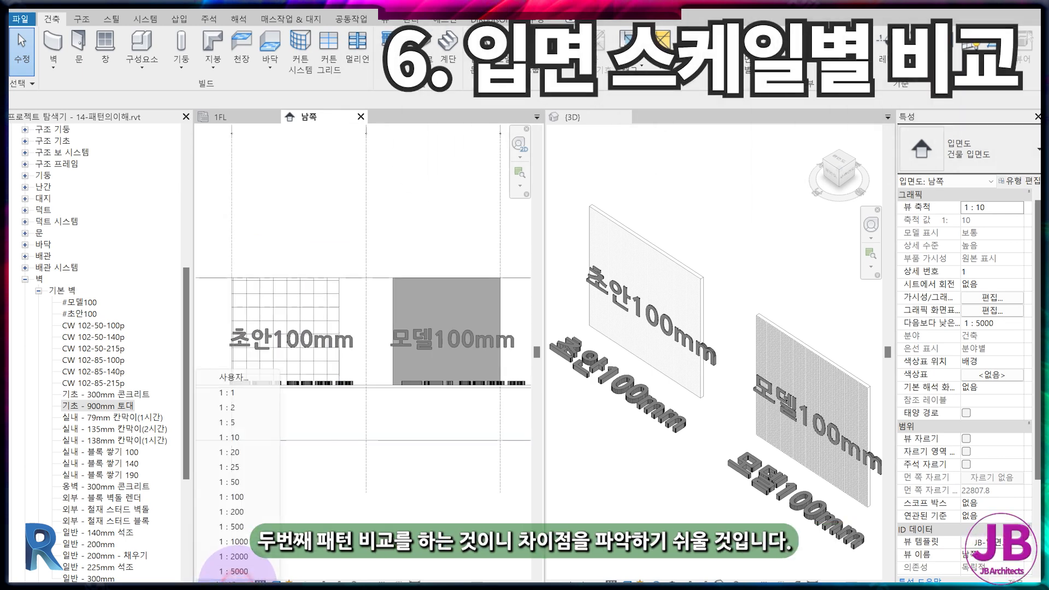
click(269, 394)
scroll(371, 311, up, 3)
middle_drag(412, 376, 464, 412)
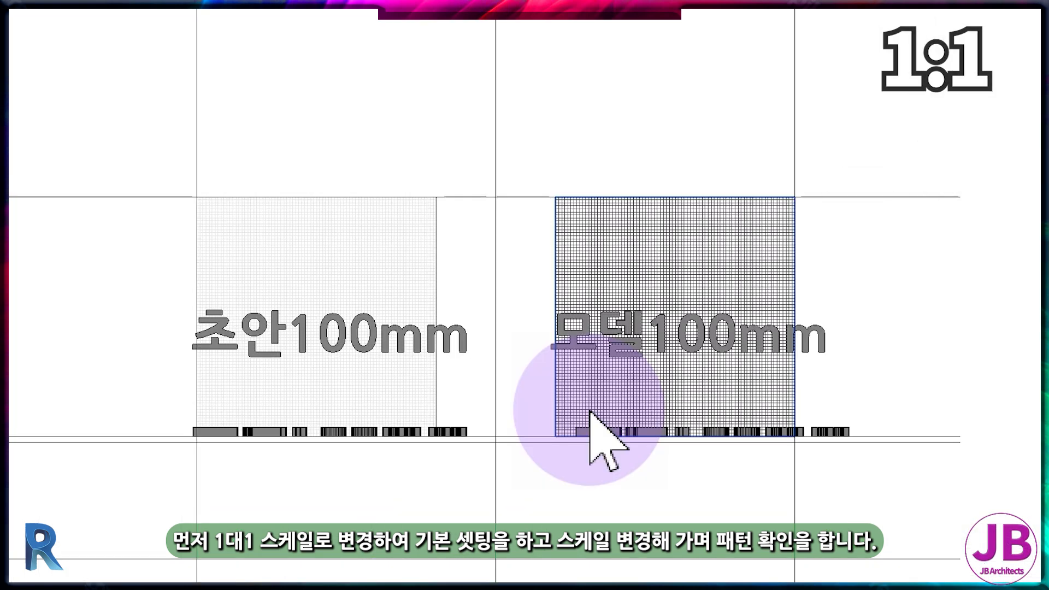
scroll(590, 410, up, 2)
middle_drag(590, 410, 822, 468)
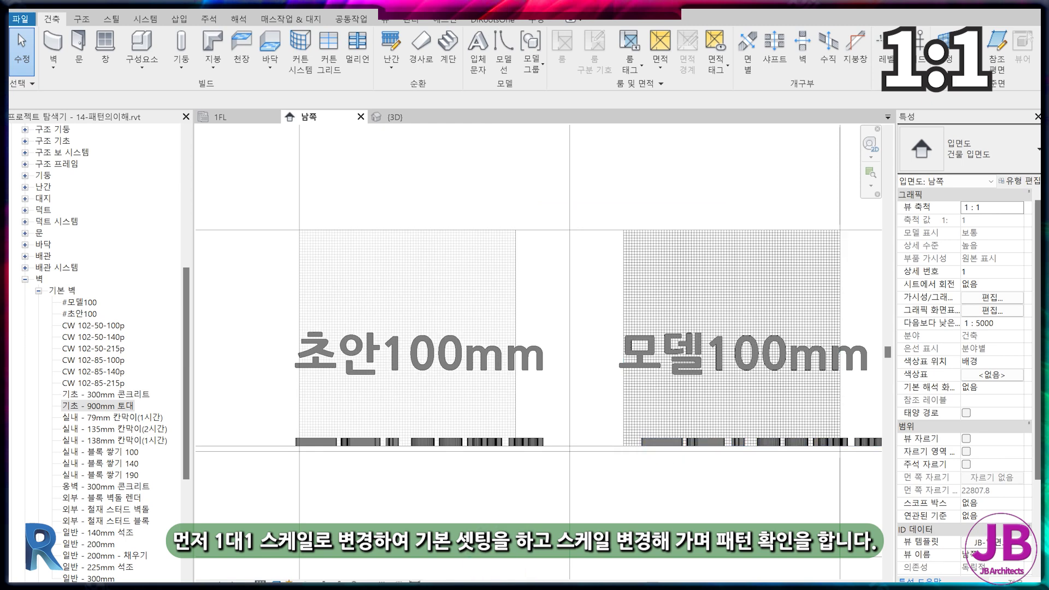
Compare the wall patterns in the 남쪽 elevation at scales 1 : 10, 1 : 20, 1 : 50 and 1 : 100
click(223, 583)
click(234, 433)
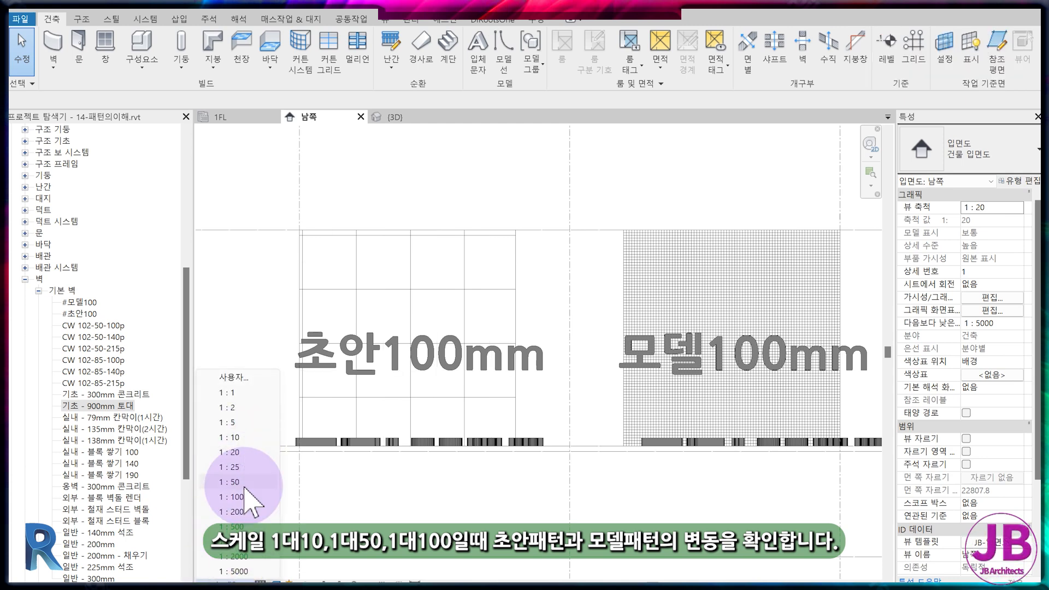
click(240, 481)
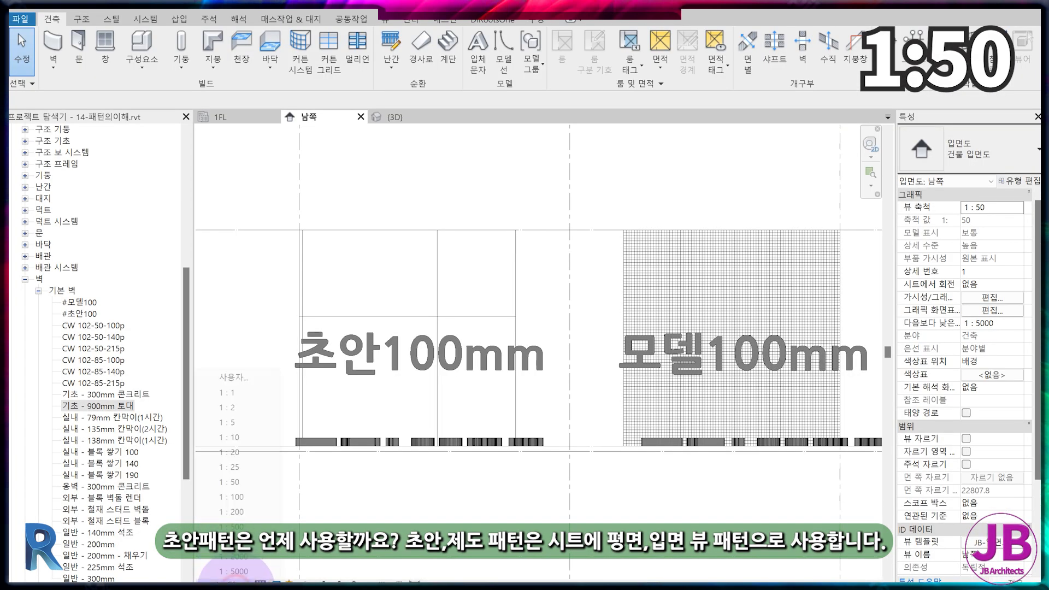
click(235, 496)
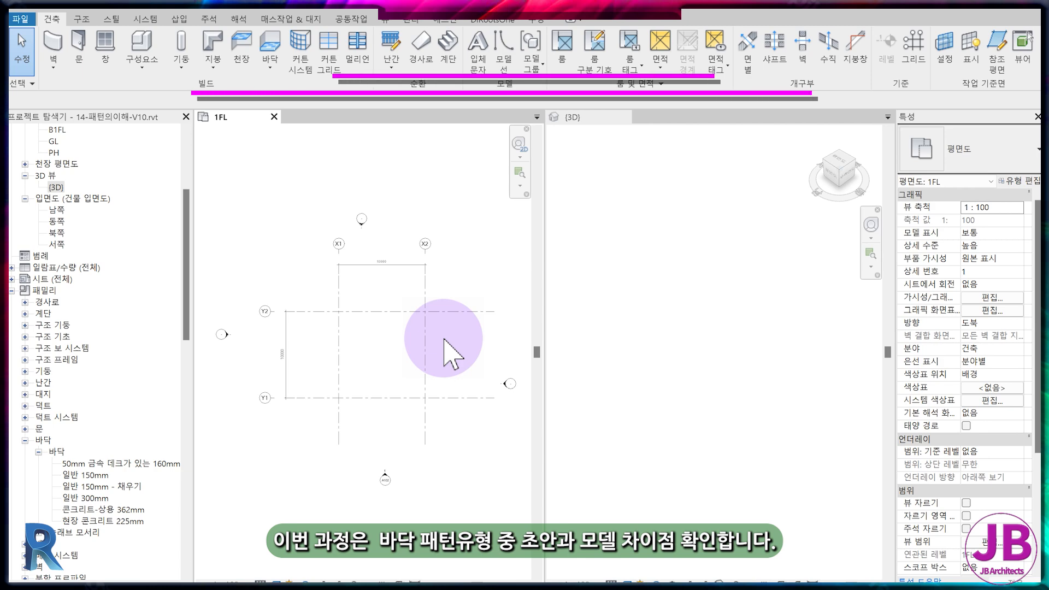
Create an architectural floor on 1FL with a 10000 by 10000 mm rectangular boundary between grids X1, X2, Y1 and Y2
click(272, 68)
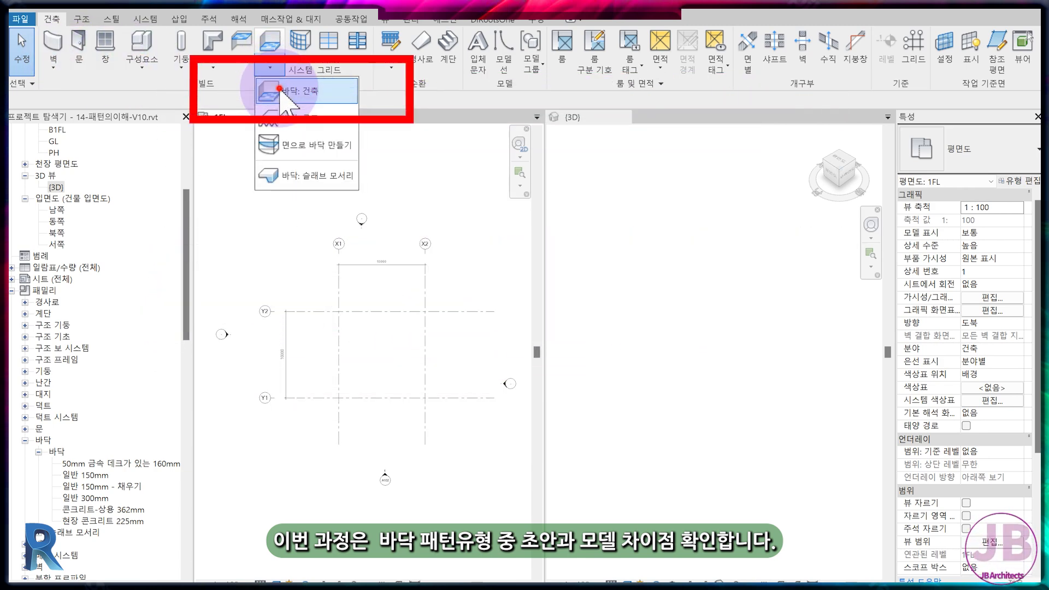
click(281, 91)
click(649, 39)
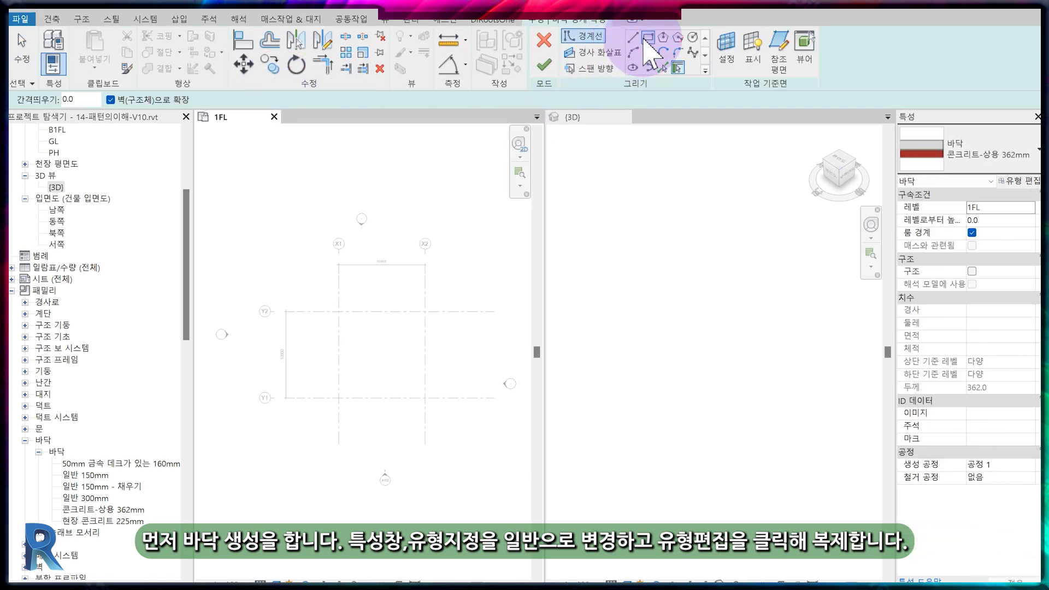
click(339, 312)
click(424, 397)
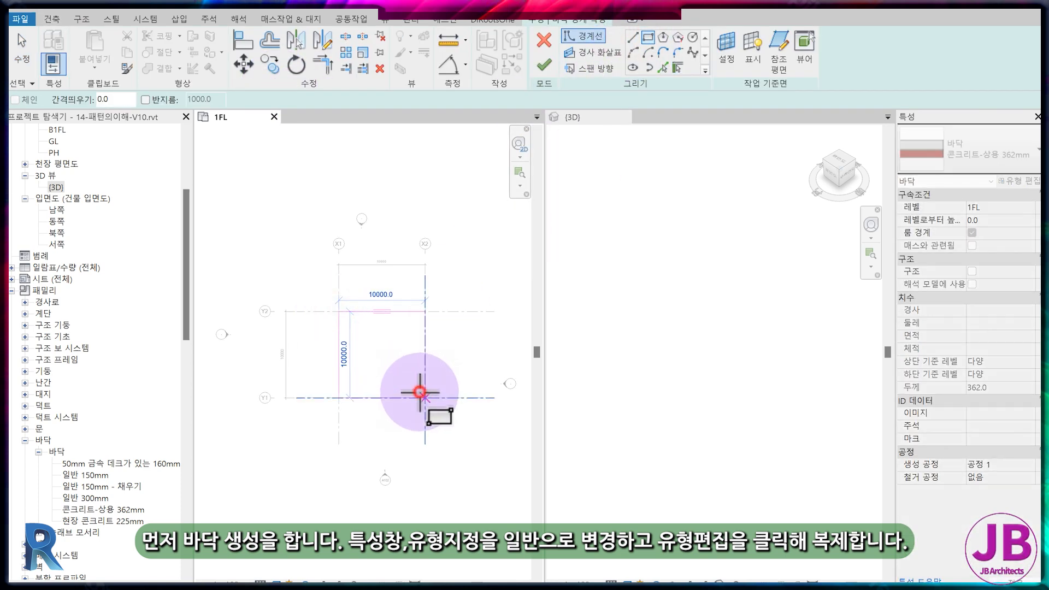
click(544, 65)
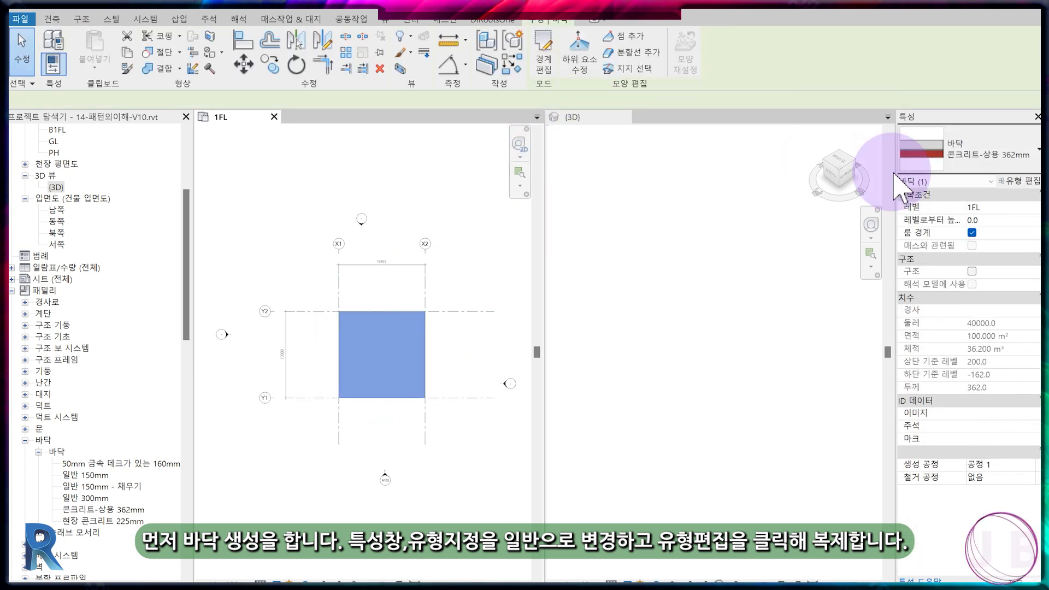
Change the floor's type to 일반 150mm and duplicate that type as 바닥-100X100
click(960, 149)
click(929, 245)
click(1019, 181)
click(404, 161)
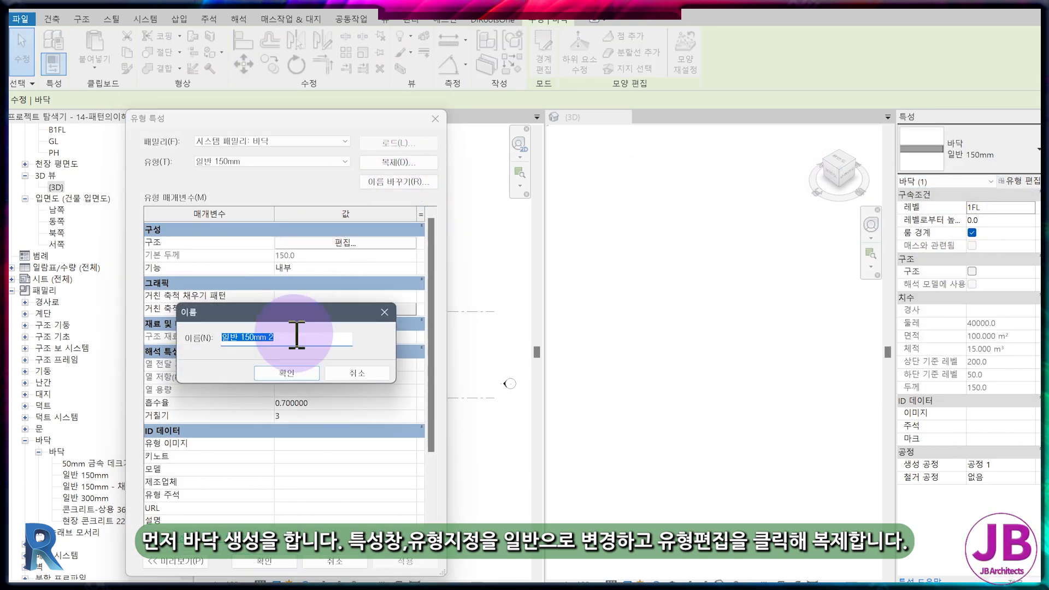
text(바닥-100X100)
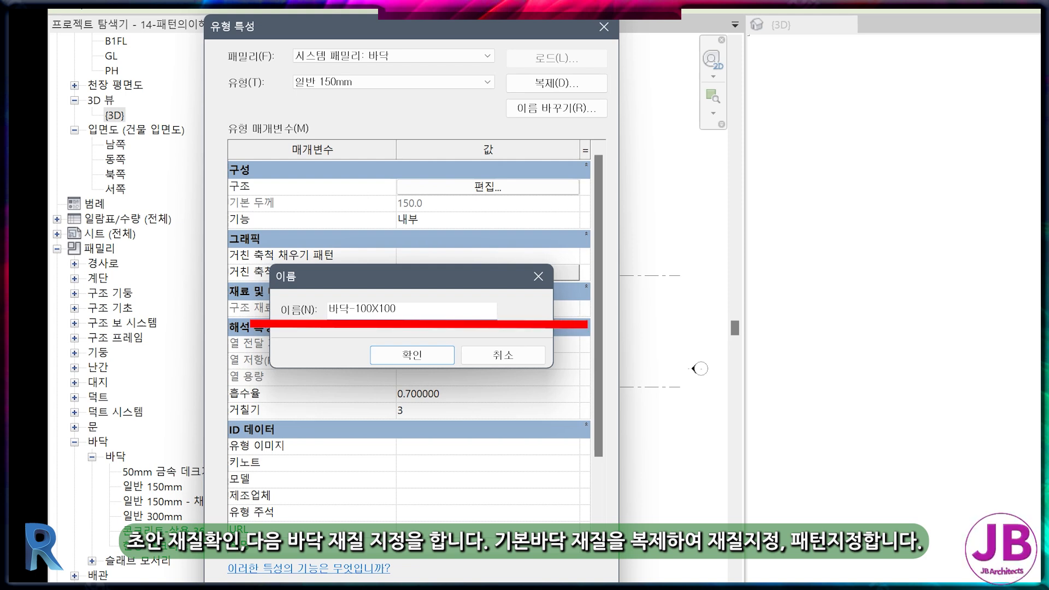
click(412, 354)
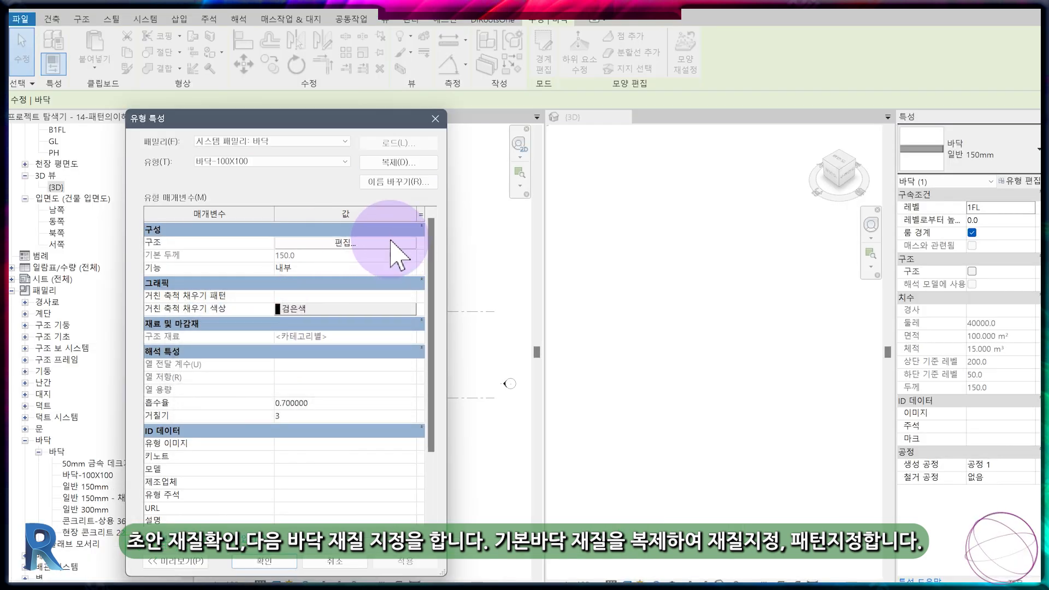
For the structure layer of 바닥-100X100, duplicate the Default Floor material and name the copy #바닥100X100
click(487, 186)
click(283, 248)
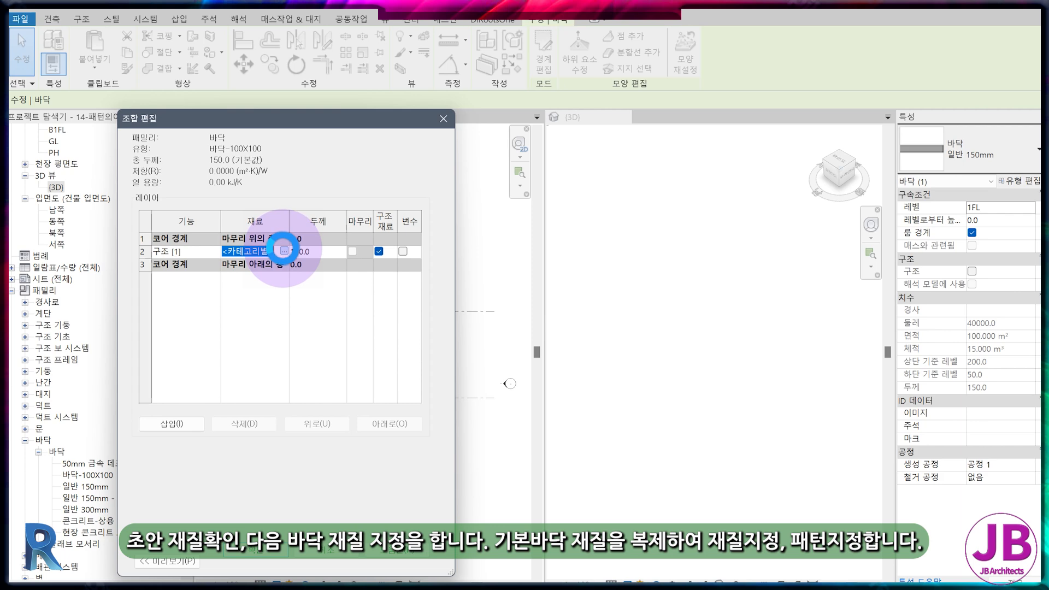
click(284, 250)
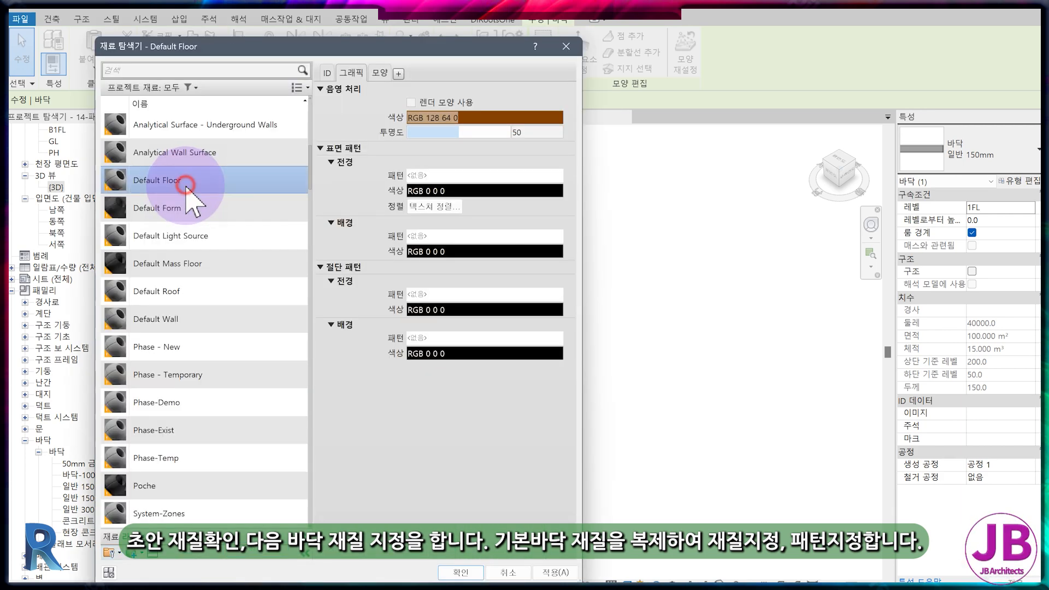
right_click(183, 182)
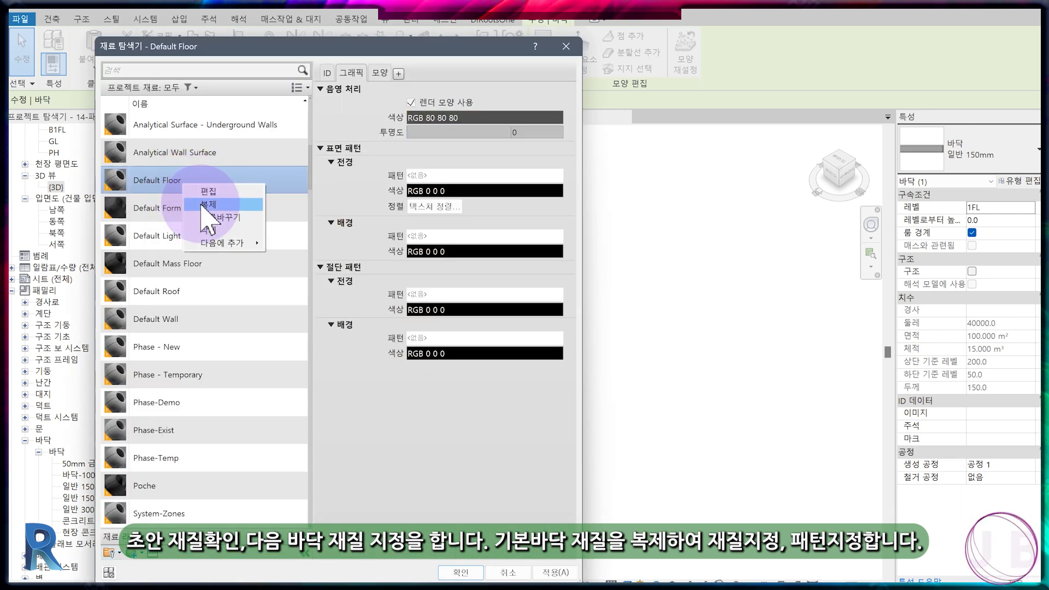
click(207, 219)
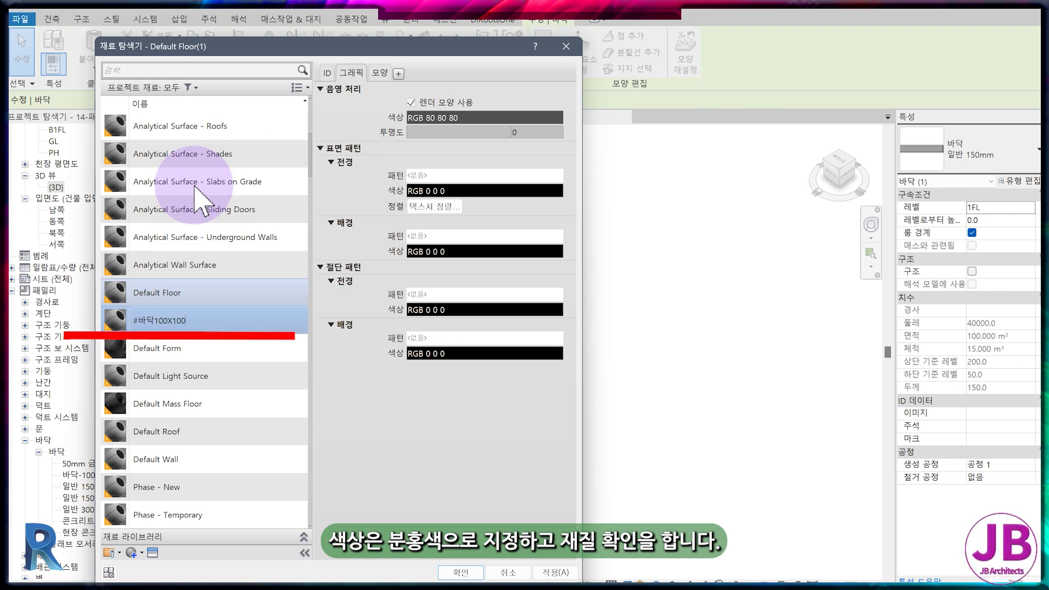
key(Return)
Name the material's appearance asset 바닥100X100, set its color to RGB 255 0 255, and apply the material to the floor type
click(380, 72)
click(330, 144)
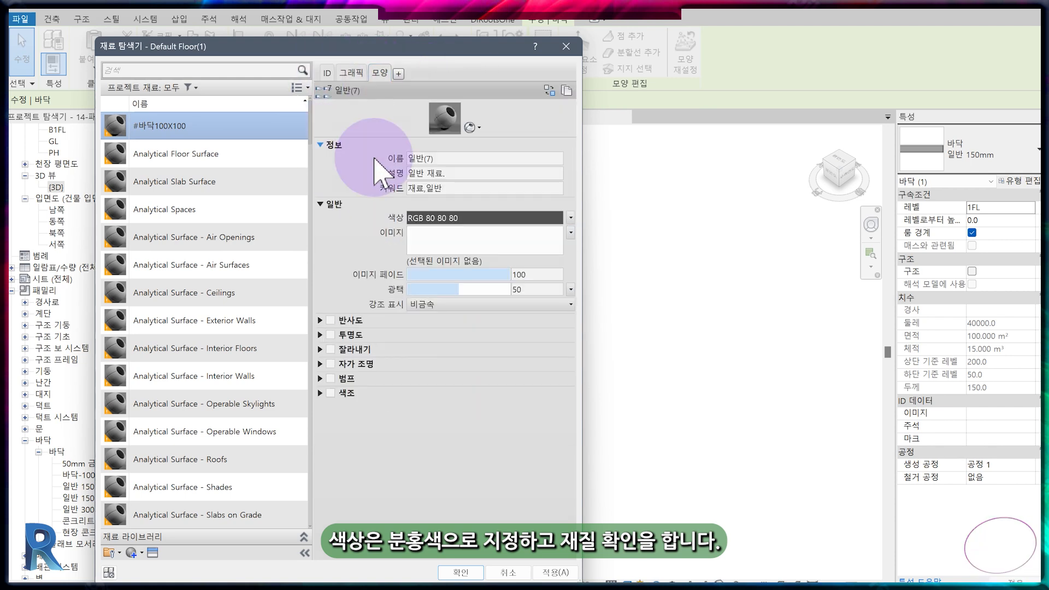
click(468, 166)
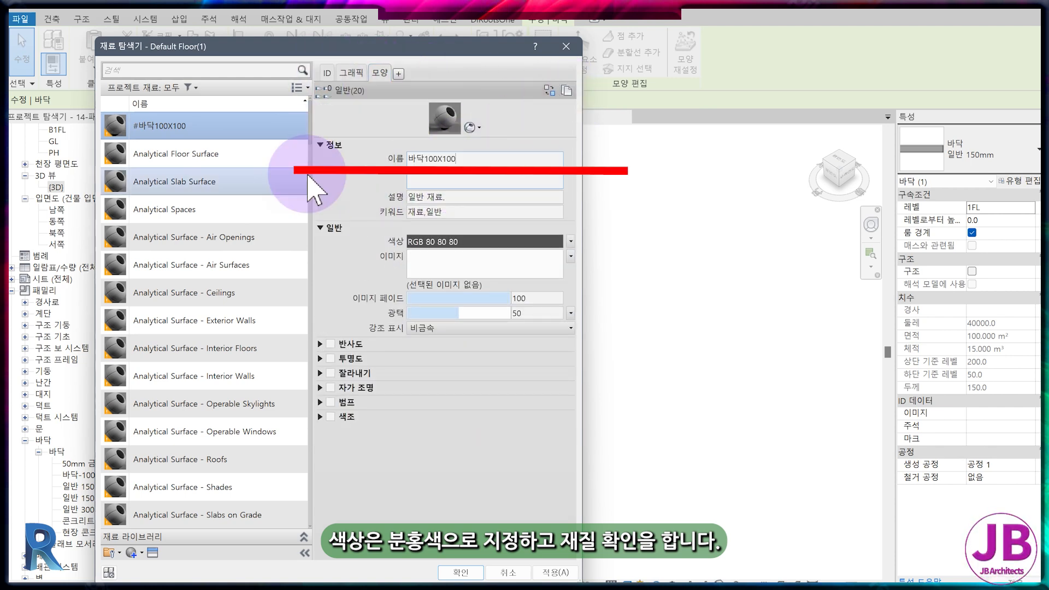
click(494, 240)
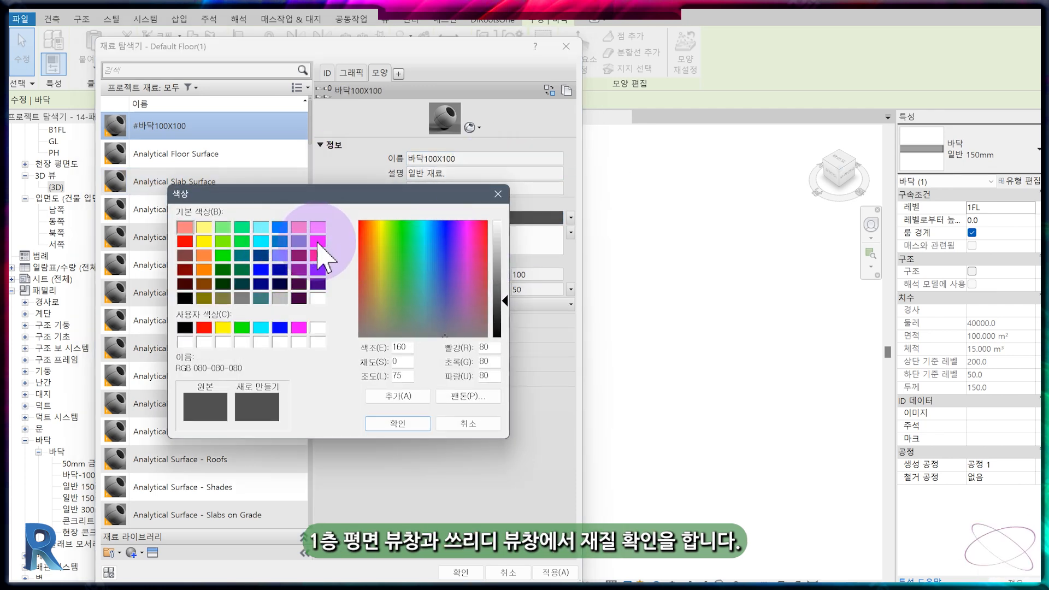
click(318, 242)
click(377, 423)
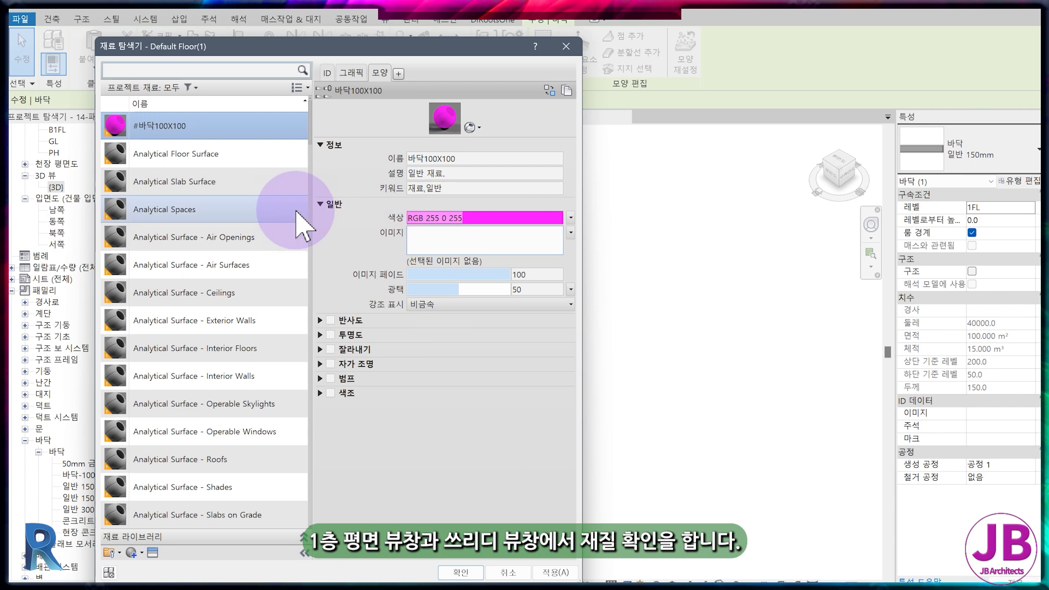
click(460, 572)
click(258, 550)
click(264, 561)
click(385, 384)
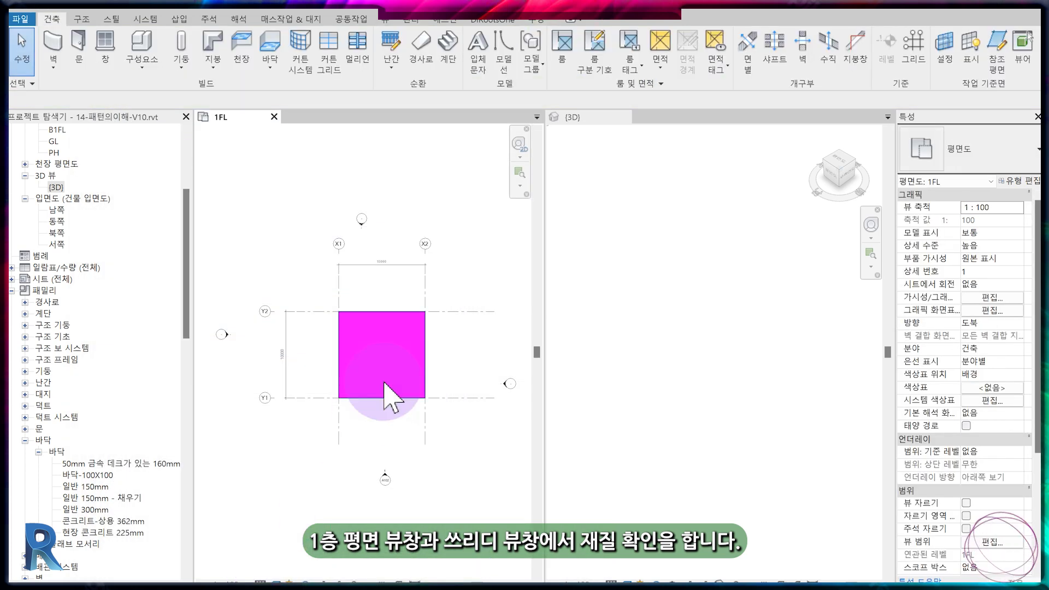
Show the whole floor in the 3D view and check its applied material
click(691, 410)
key(z)
key(a)
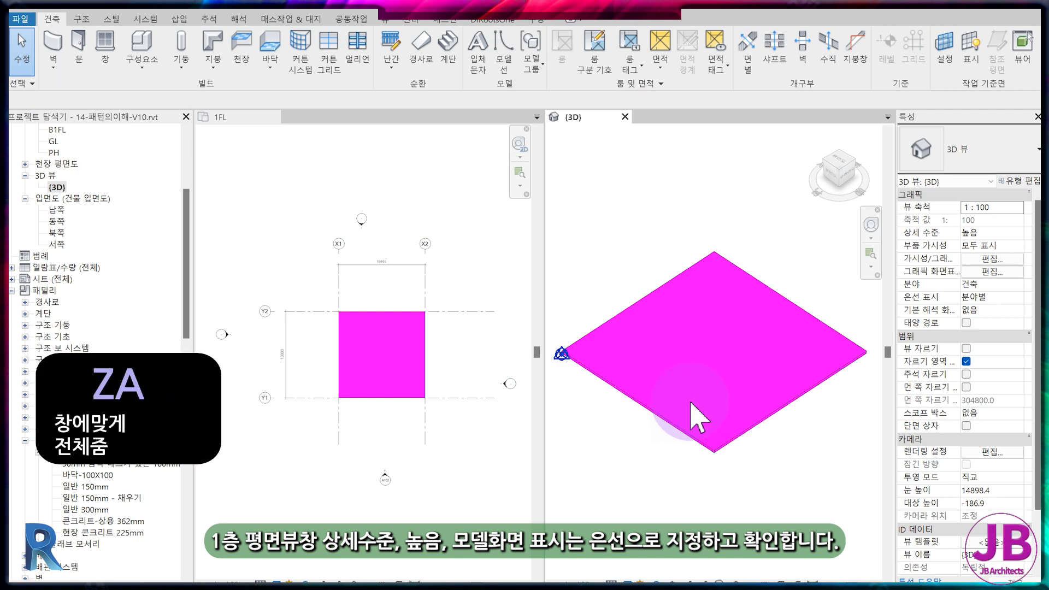
scroll(694, 426, down, 2)
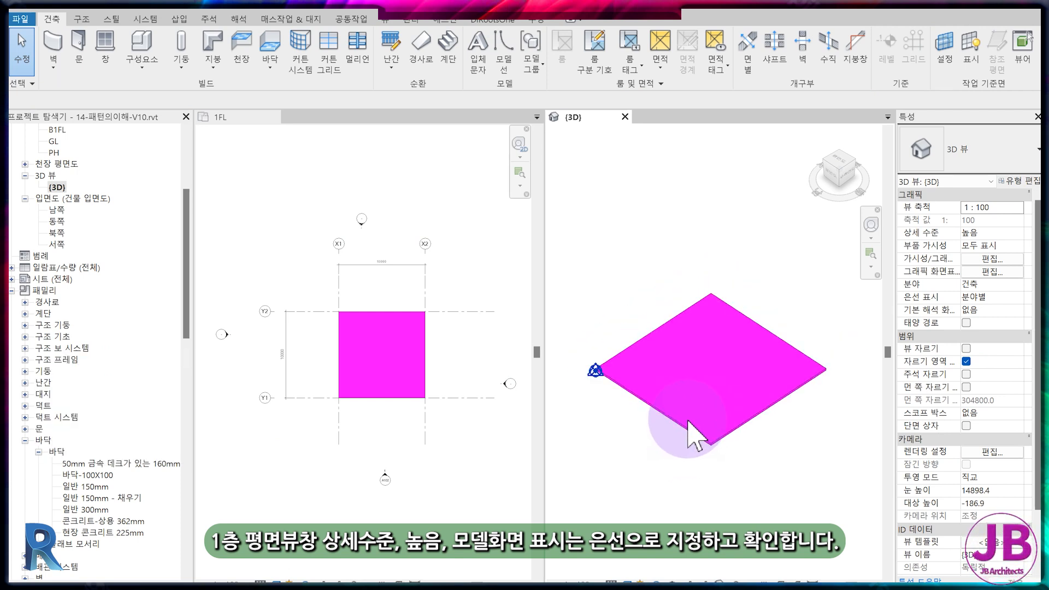
click(684, 427)
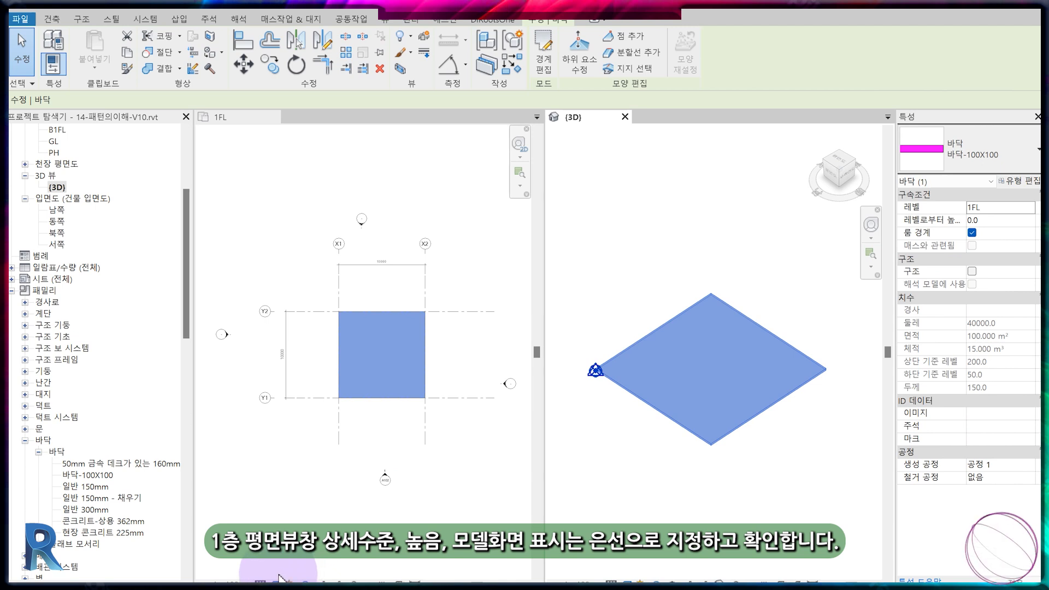
Set the 1FL plan's detail level to 높음 and its visual style to hidden line (은선)
click(261, 582)
click(272, 571)
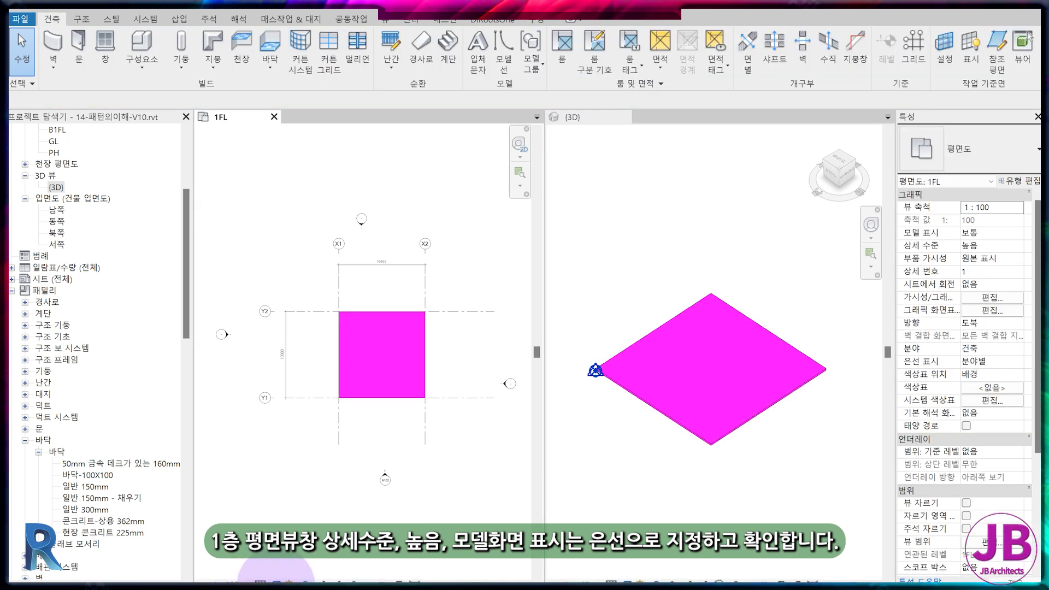
click(273, 582)
click(273, 520)
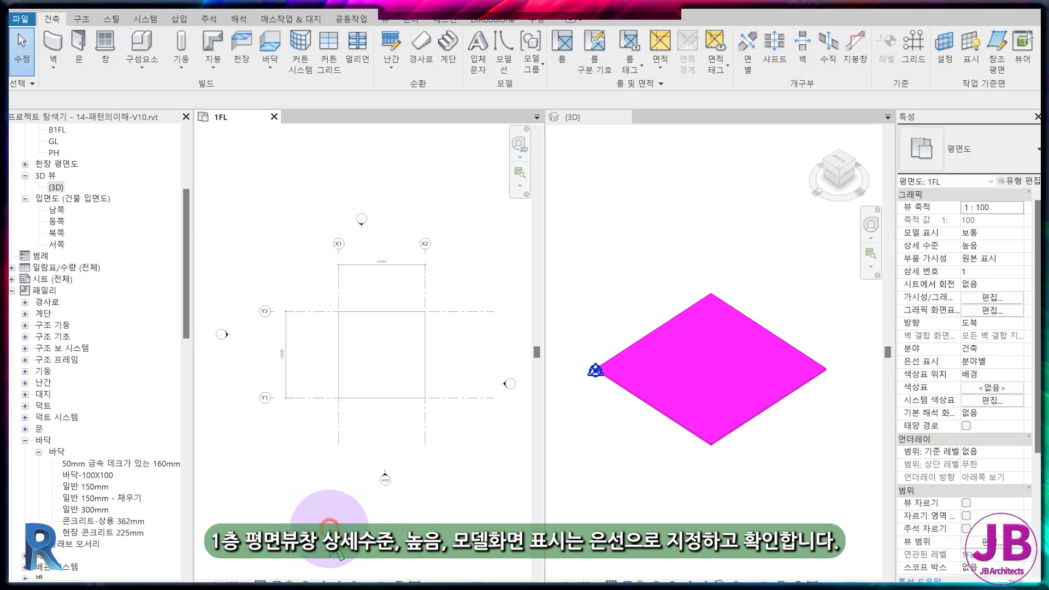
click(631, 442)
click(400, 360)
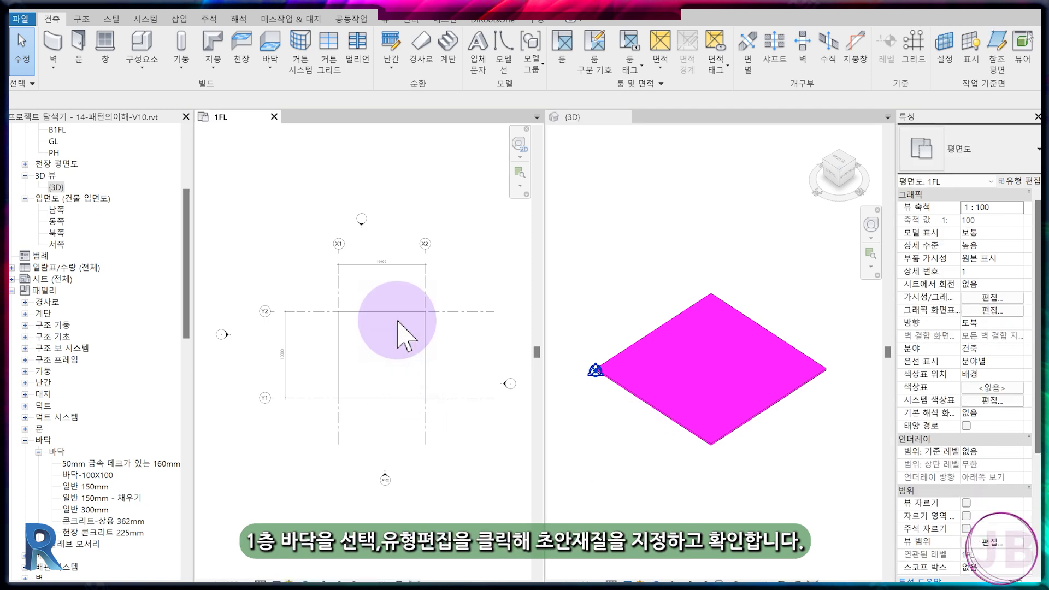
Open the foreground surface pattern choices of the #바닥100X100 material from the 1FL floor's type structure
click(398, 316)
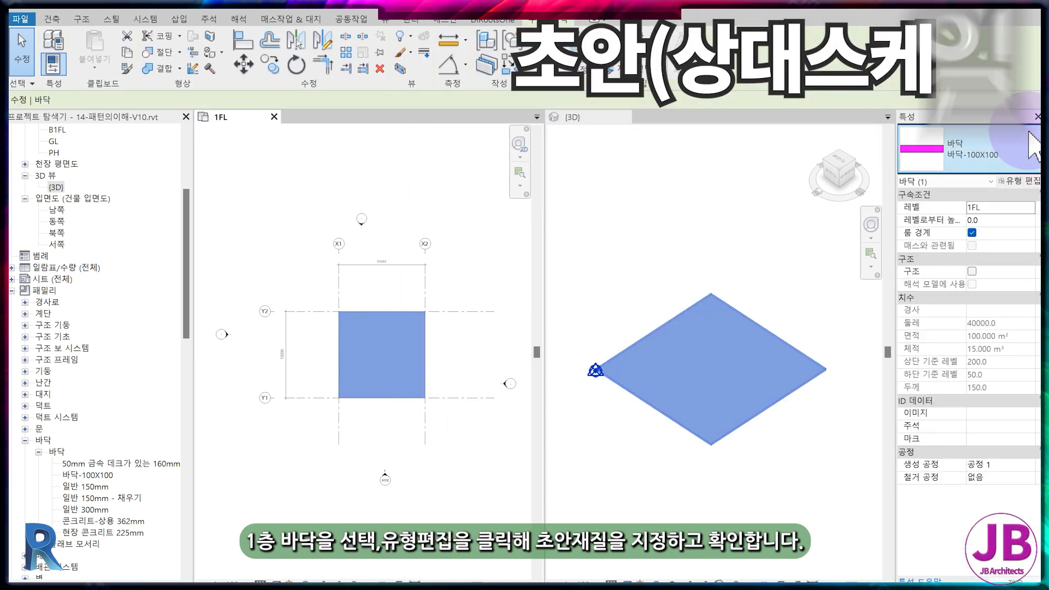
click(1019, 180)
click(335, 243)
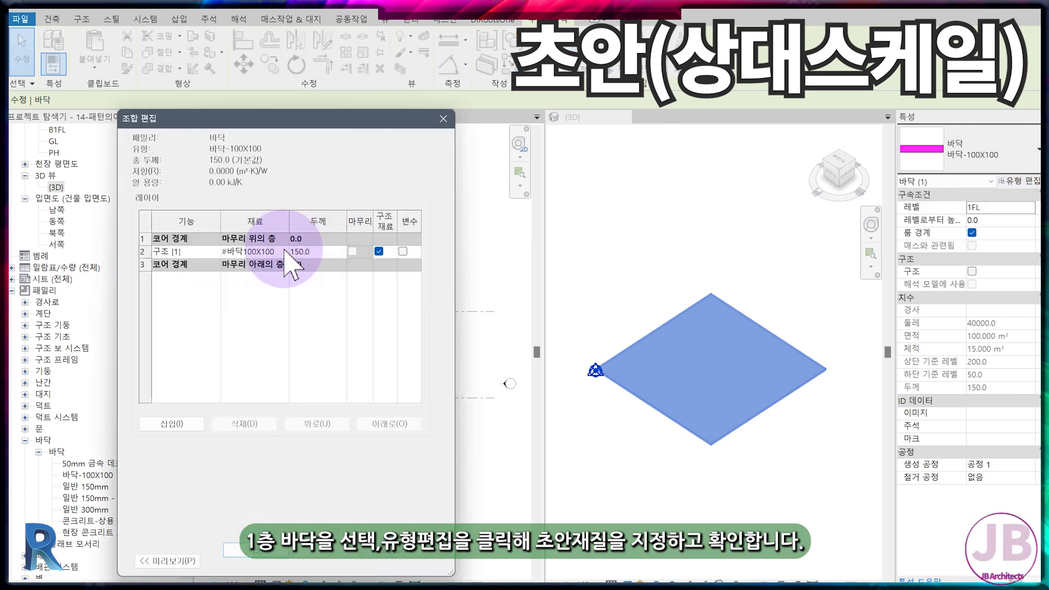
click(284, 252)
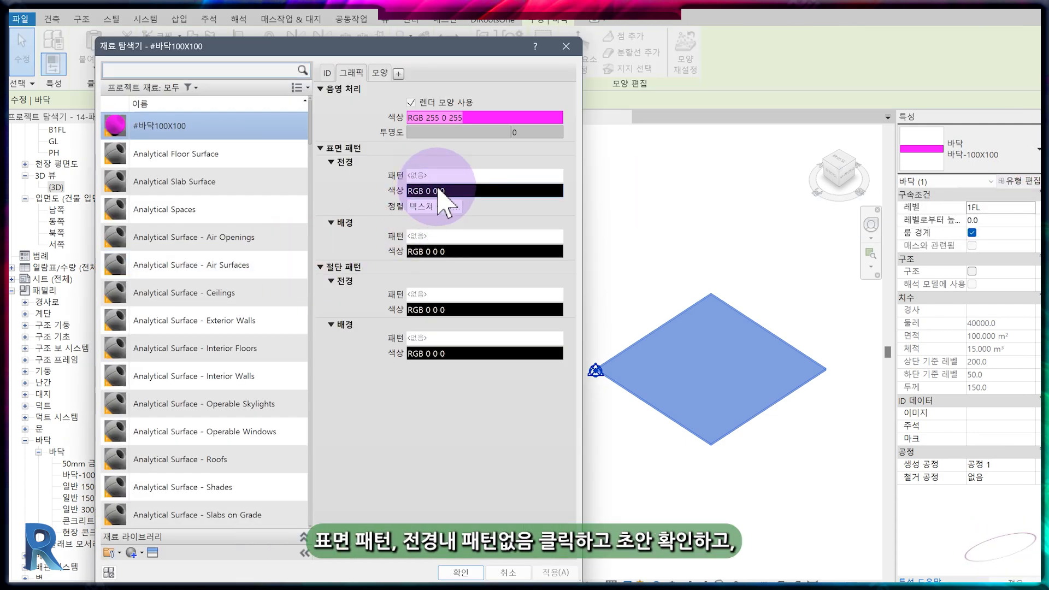
click(522, 179)
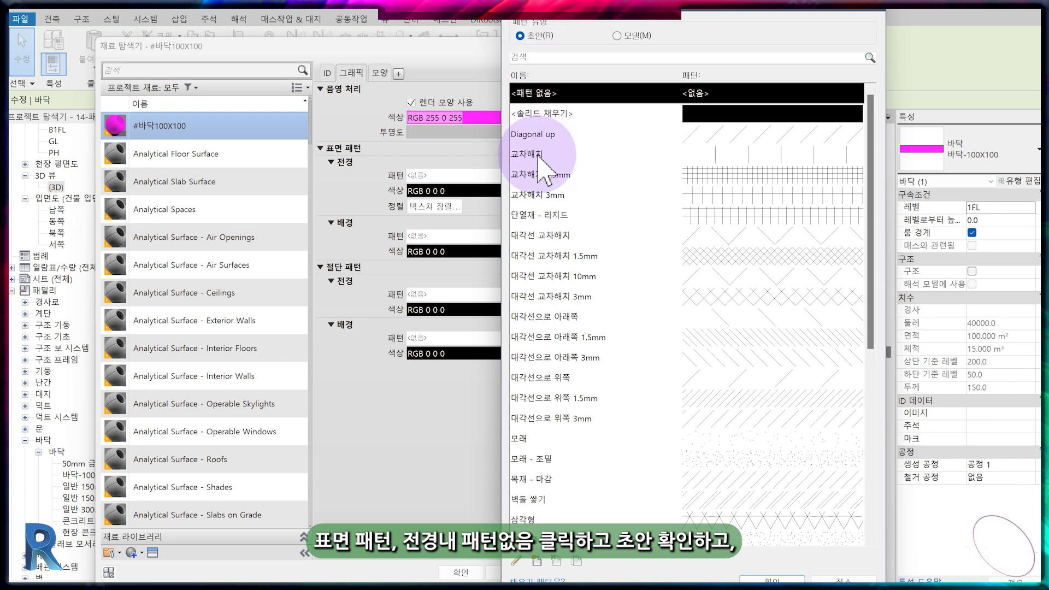
Duplicate the 교차해치 3mm drafting pattern as #바닥100X100 with line spacing 1 and 2 both set to 100 mm
click(537, 195)
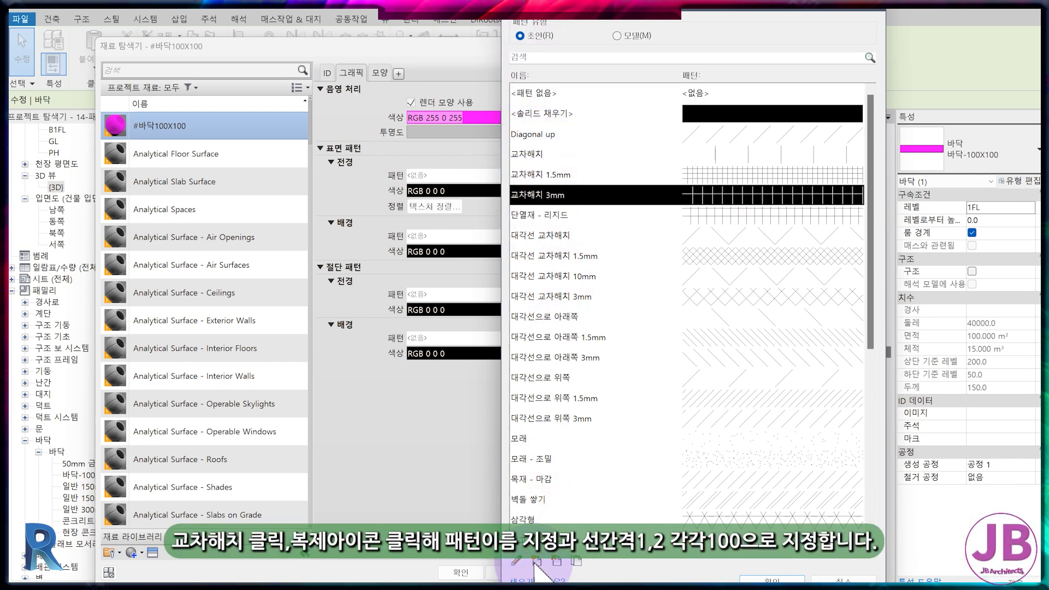
click(578, 561)
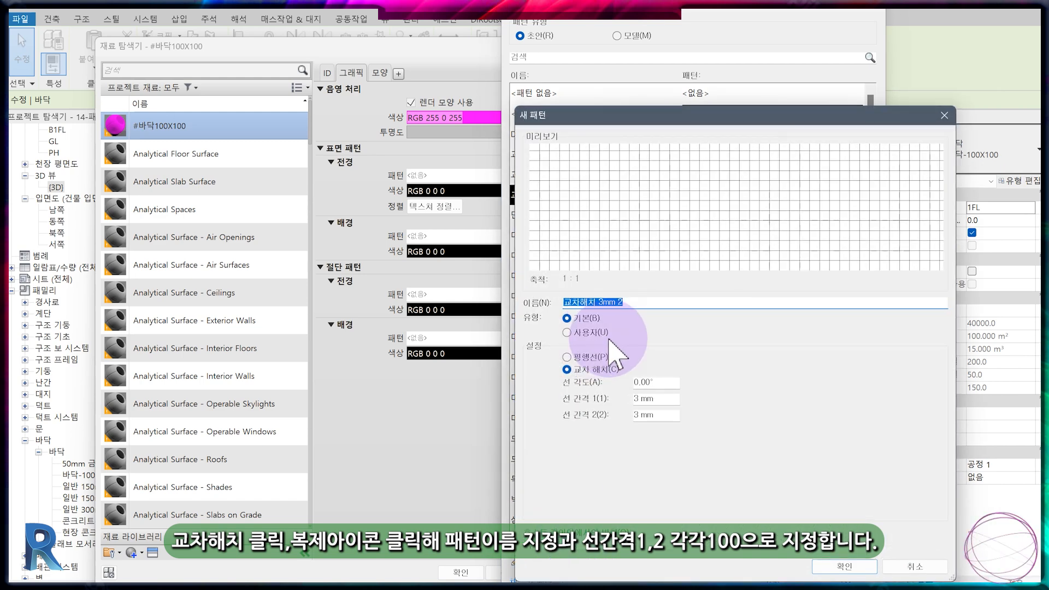
text(#바닥100X100)
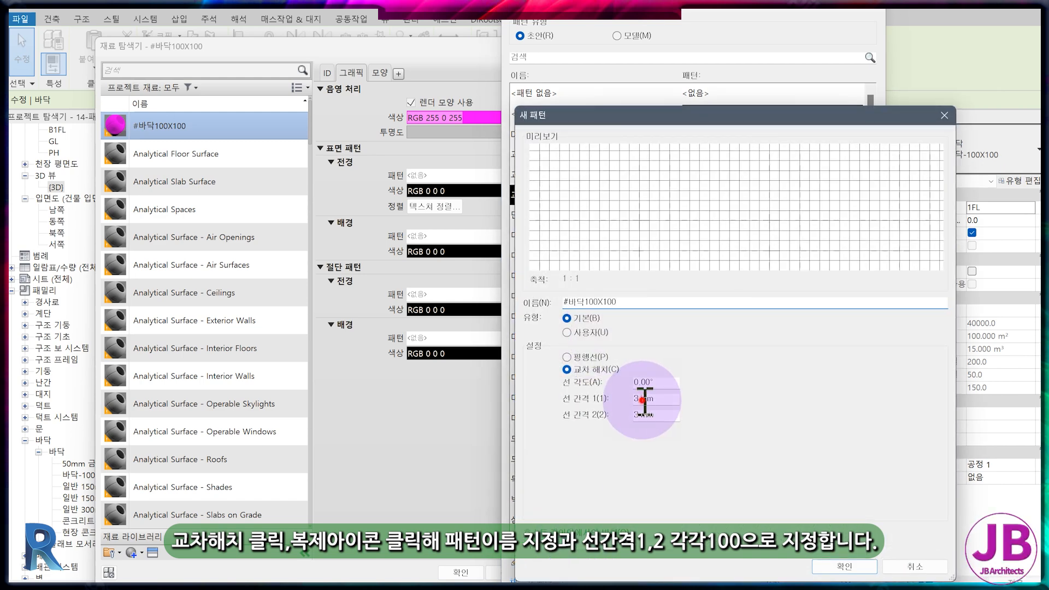
double_click(642, 399)
text(100)
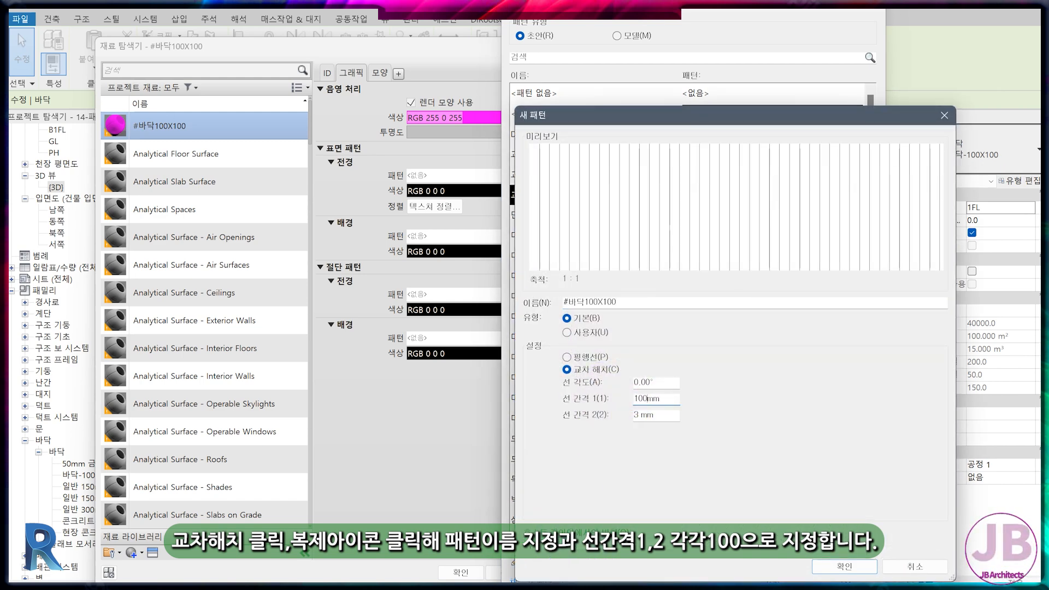
double_click(658, 415)
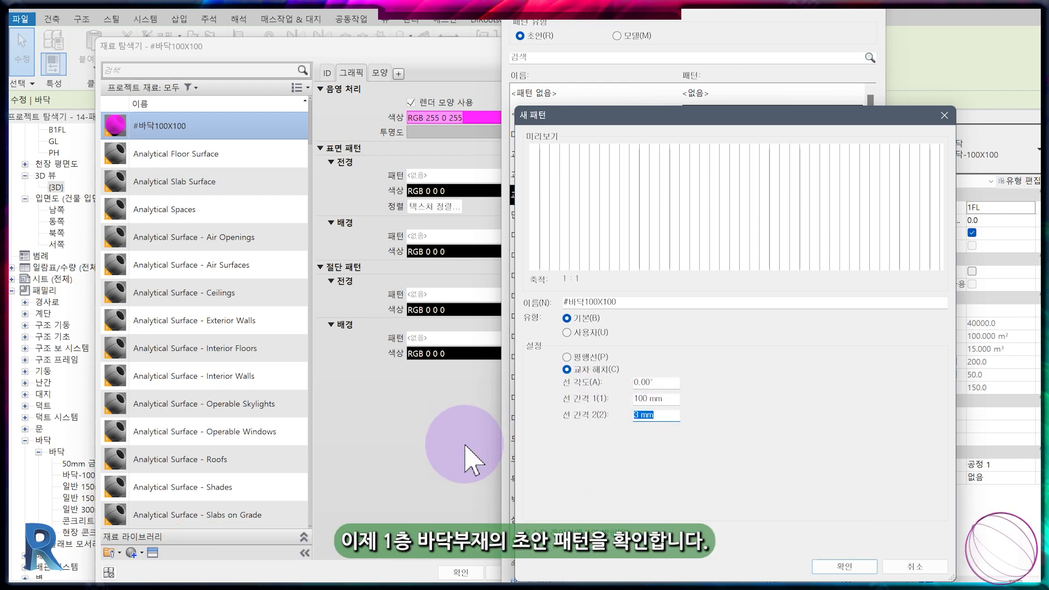
text(100)
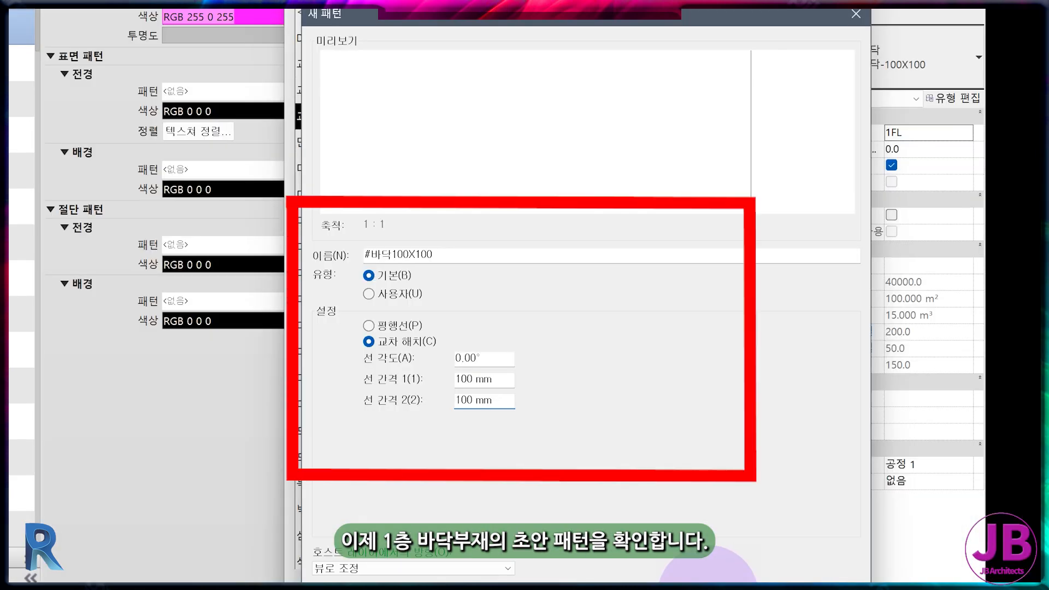
click(829, 569)
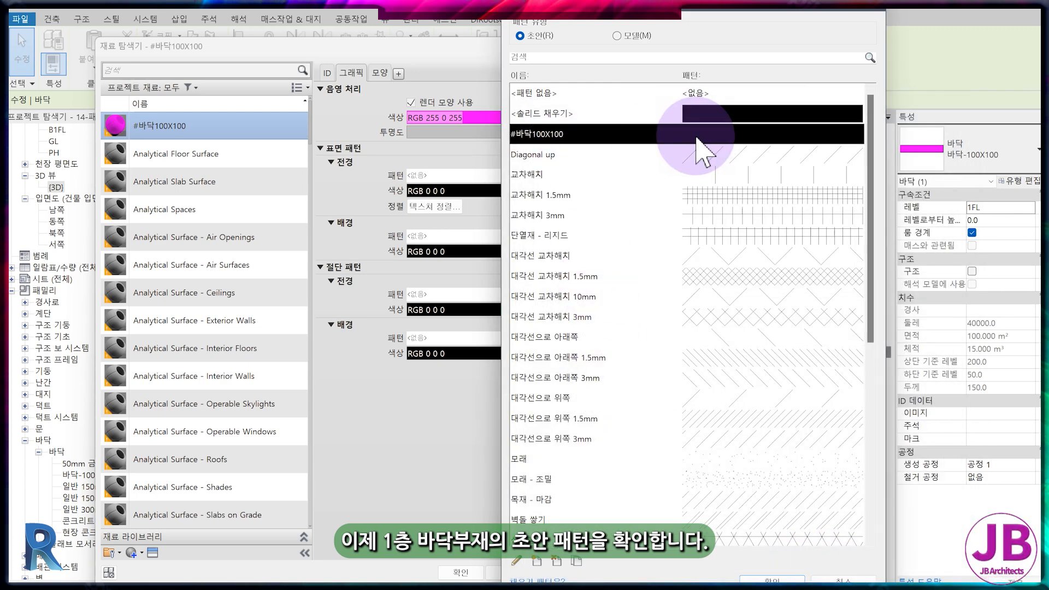
Assign the #바닥100X100 drafting pattern to the material's surface foreground and apply the floor type changes
click(750, 579)
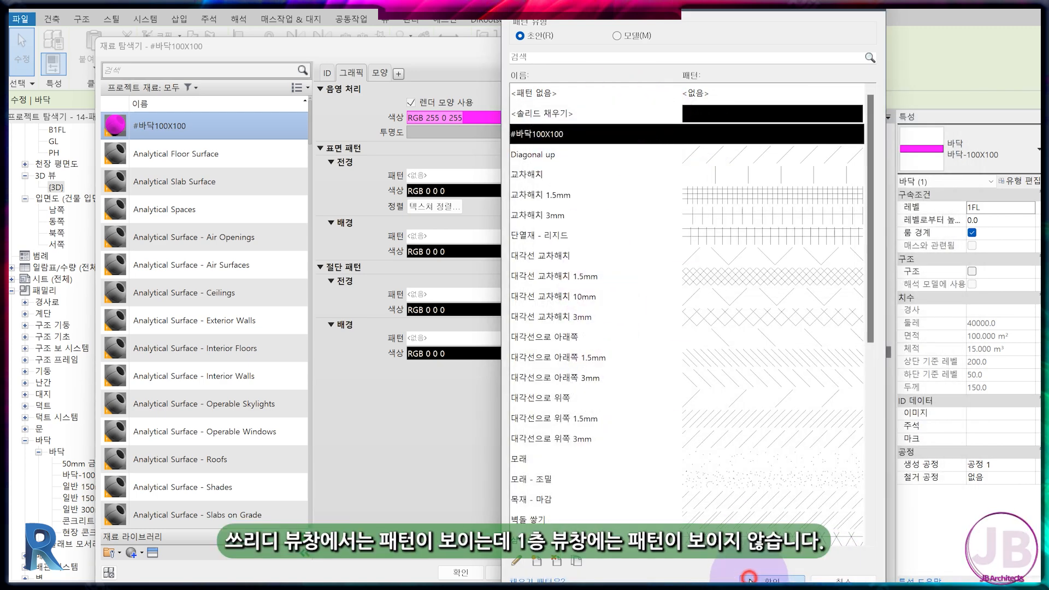
click(461, 571)
click(282, 558)
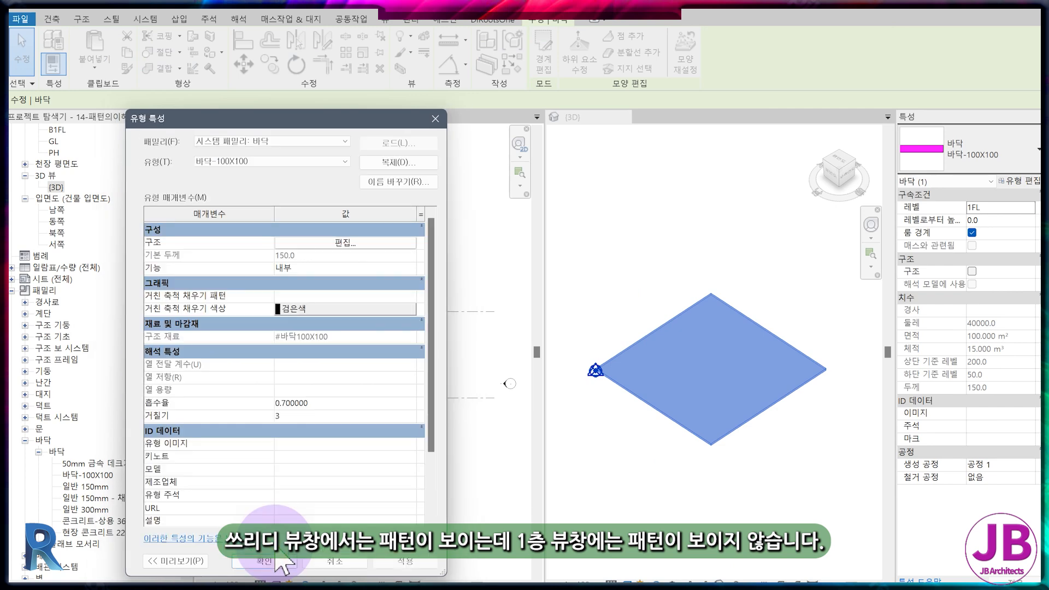
click(282, 557)
click(327, 503)
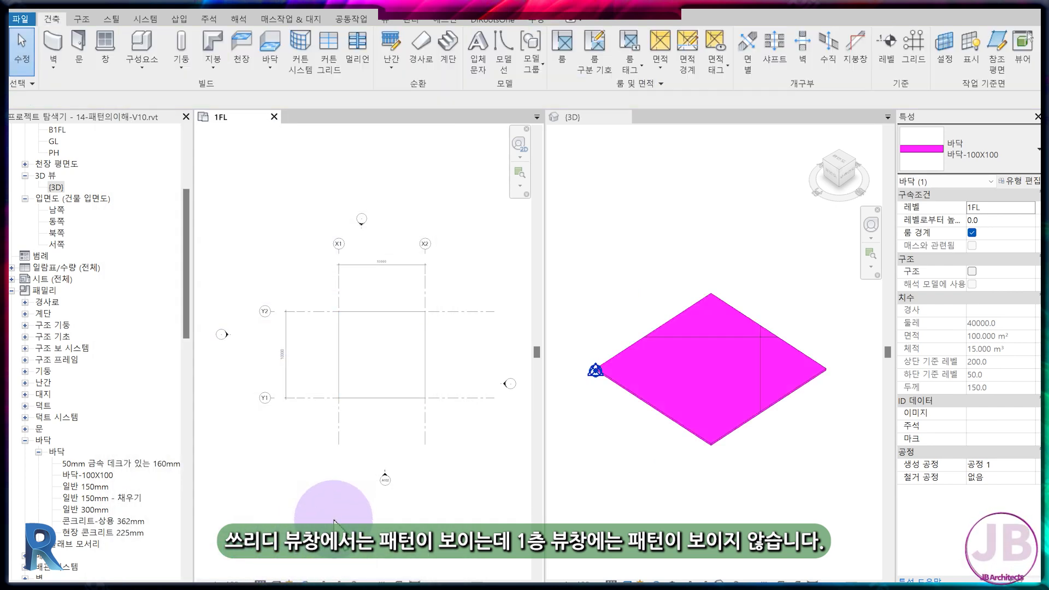
Compare how the floor's drafting pattern displays in the 3D view and the 1FL plan
click(724, 336)
click(375, 352)
scroll(399, 333, up, 2)
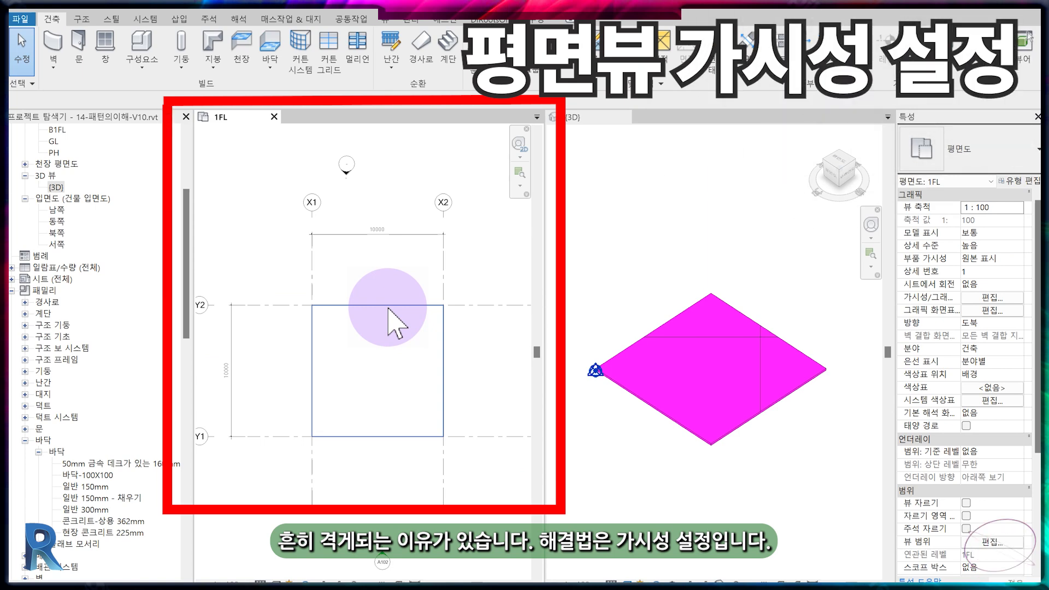
click(390, 309)
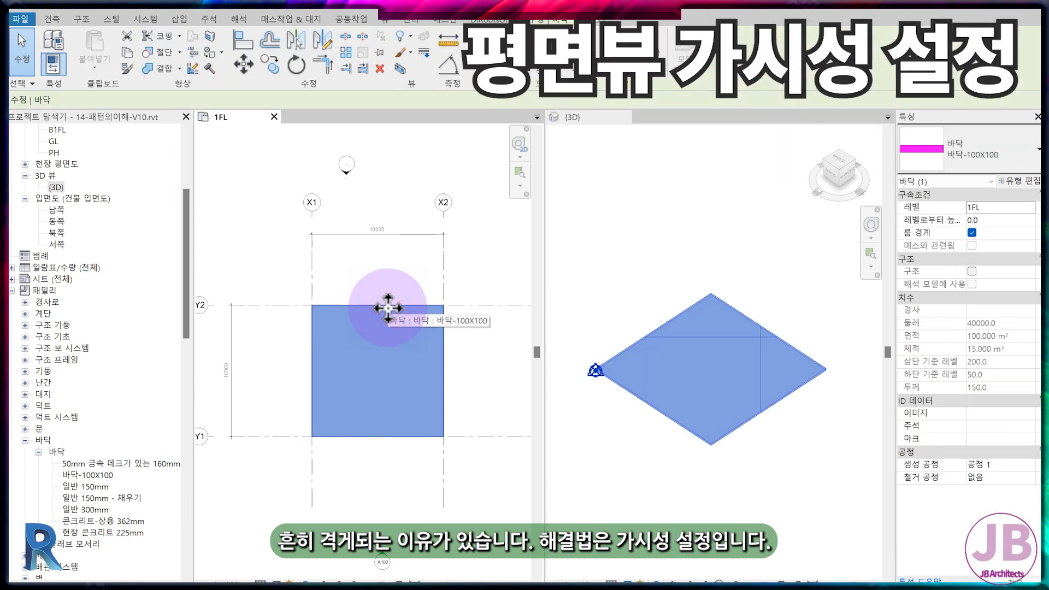
click(413, 421)
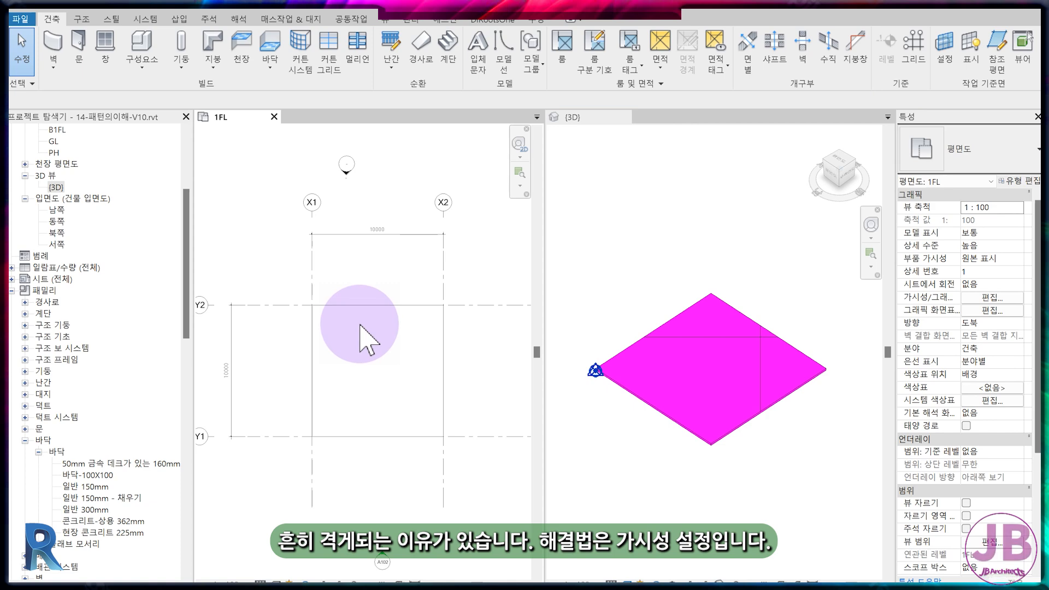
Make the foreground surface pattern of the 바닥 category visible in the 1FL plan's visibility/graphics overrides
key(v)
key(v)
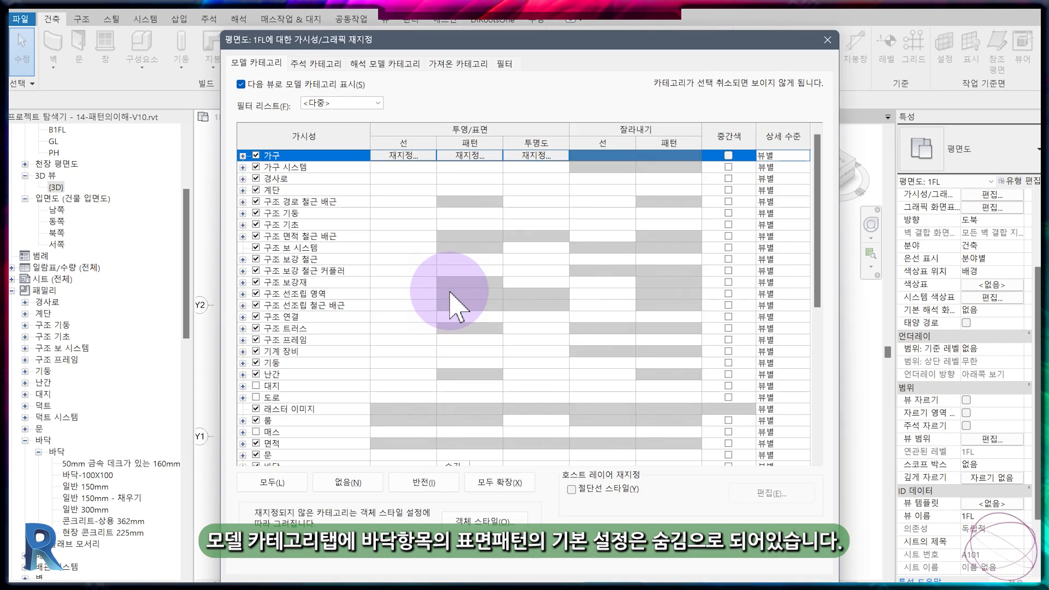
scroll(449, 309, down, 1)
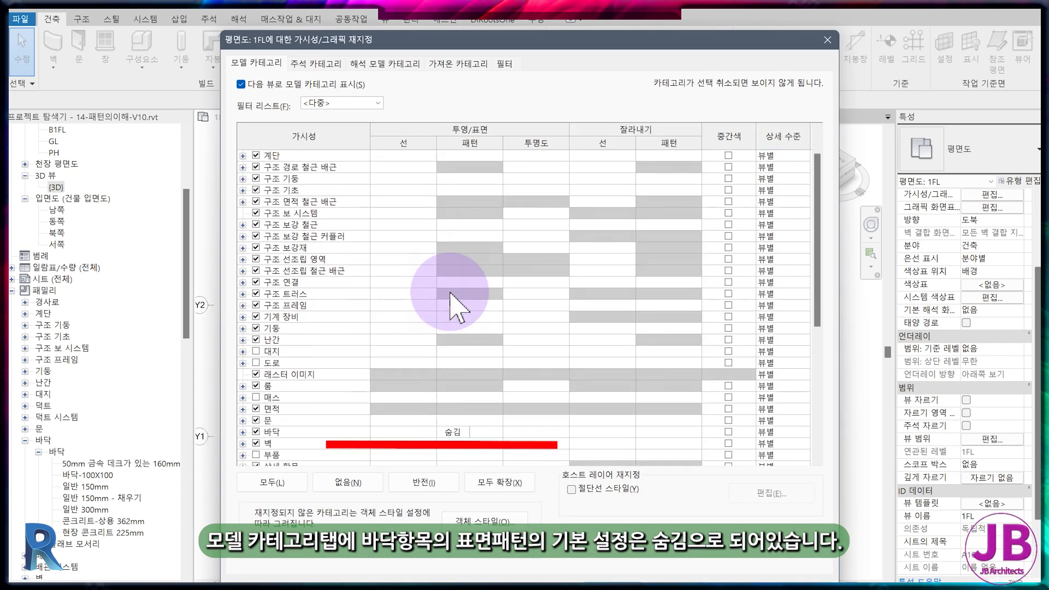
scroll(450, 308, down, 1)
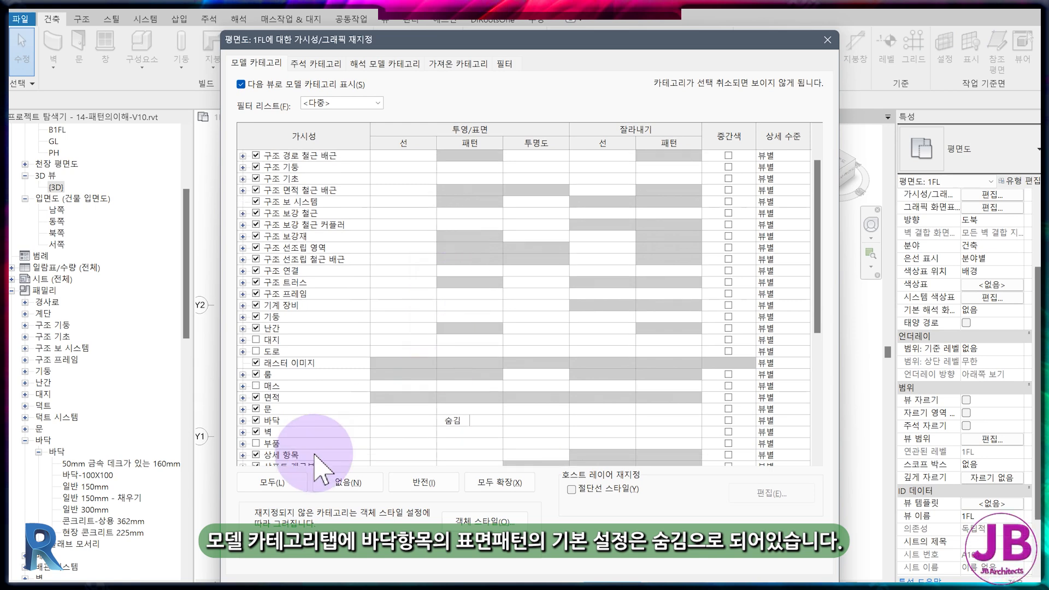
click(284, 421)
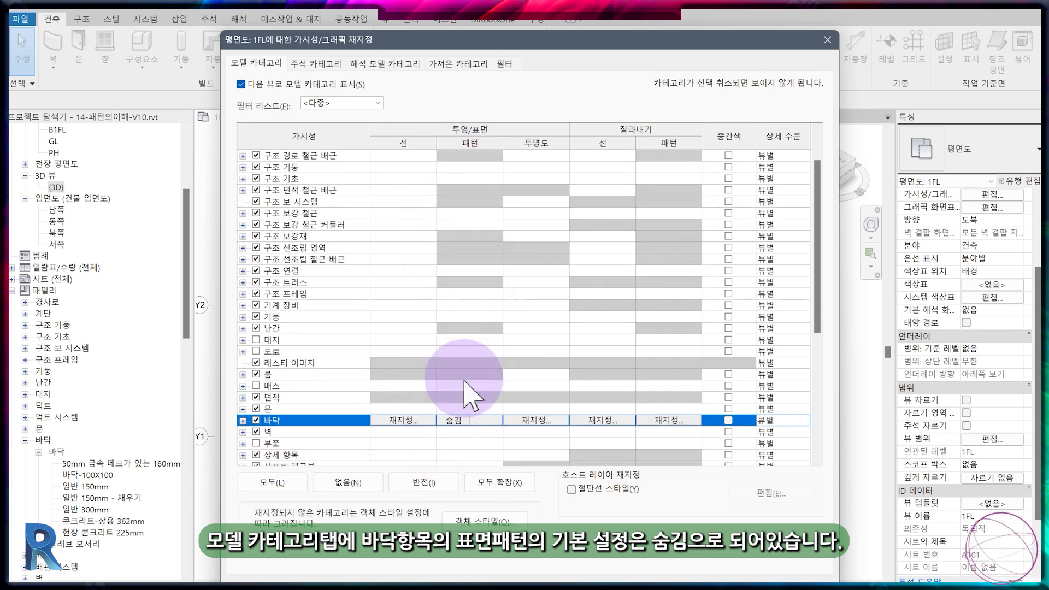
click(461, 420)
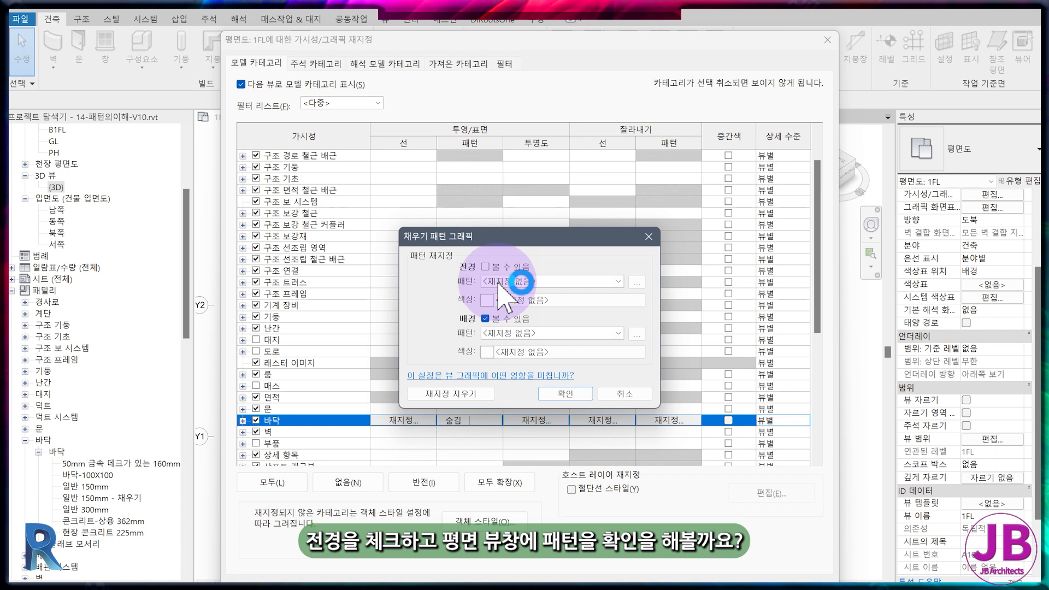
click(484, 266)
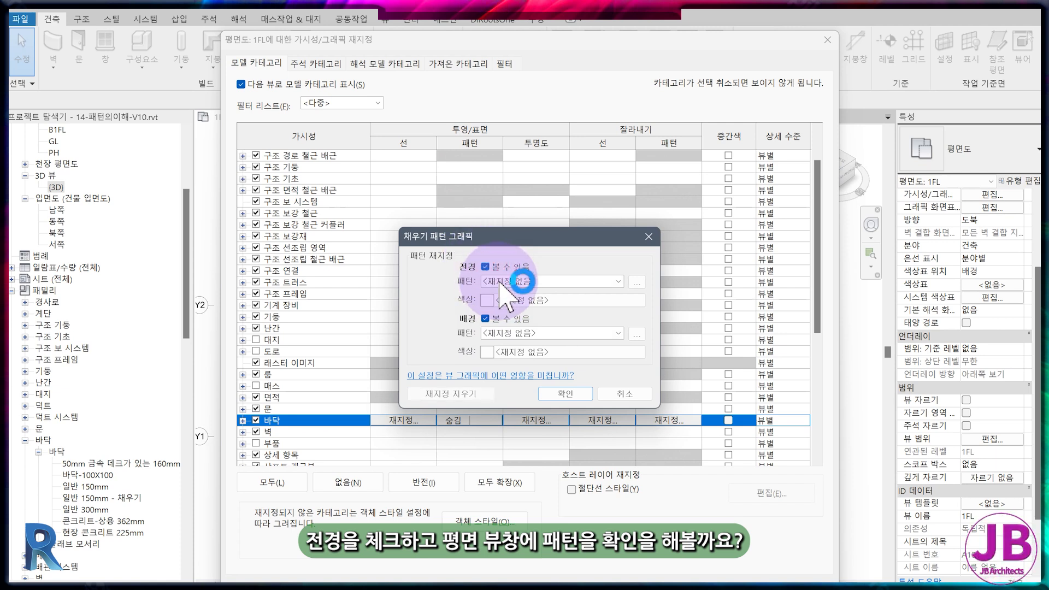
click(560, 394)
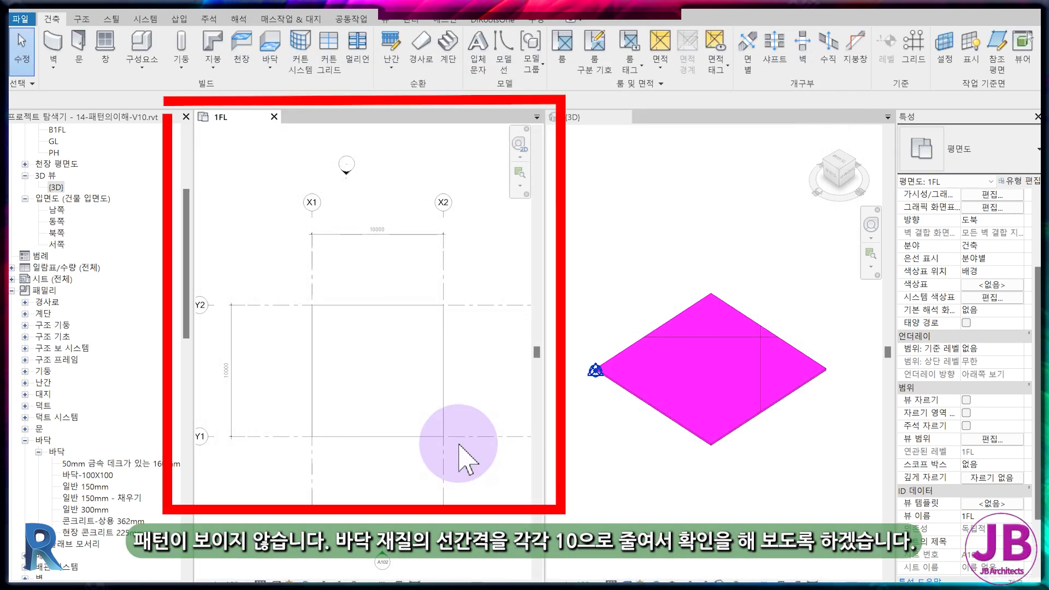
Open the foreground surface pattern choices of the #바닥100X100 material from the floor's type structure
click(444, 429)
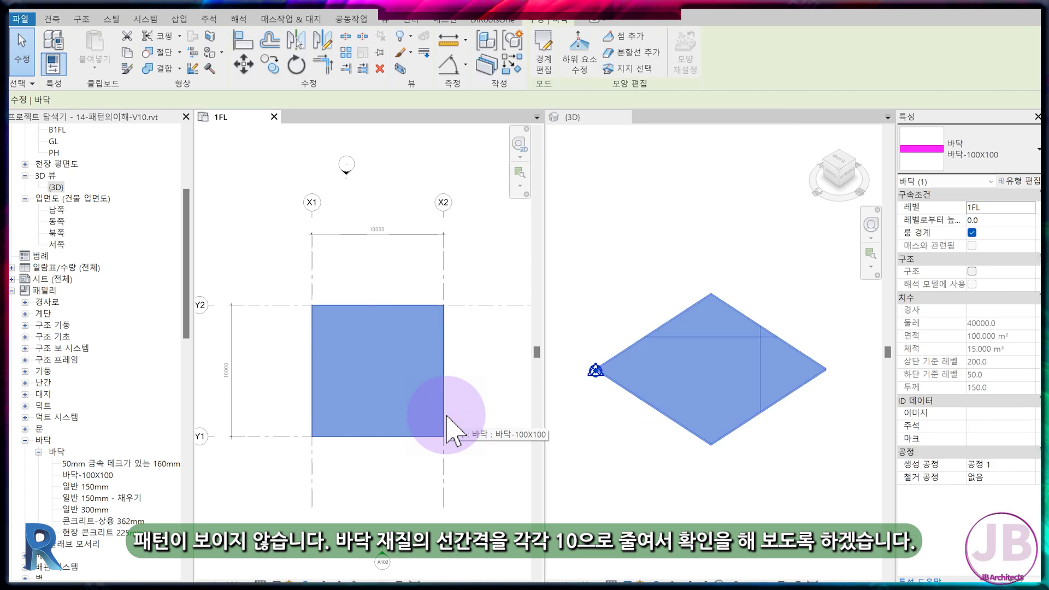
click(1017, 181)
click(345, 242)
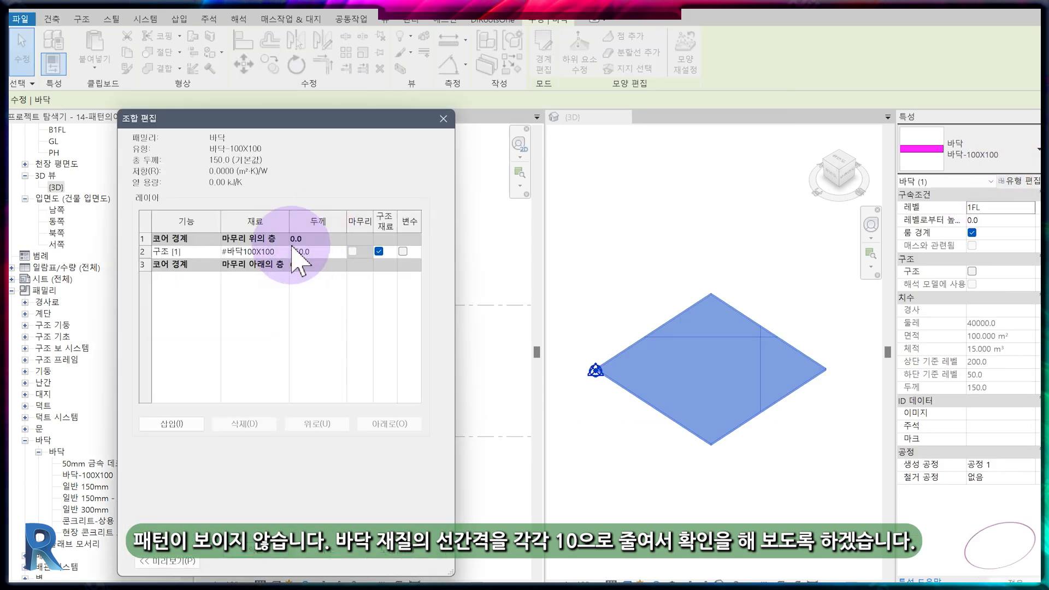
click(306, 252)
click(523, 175)
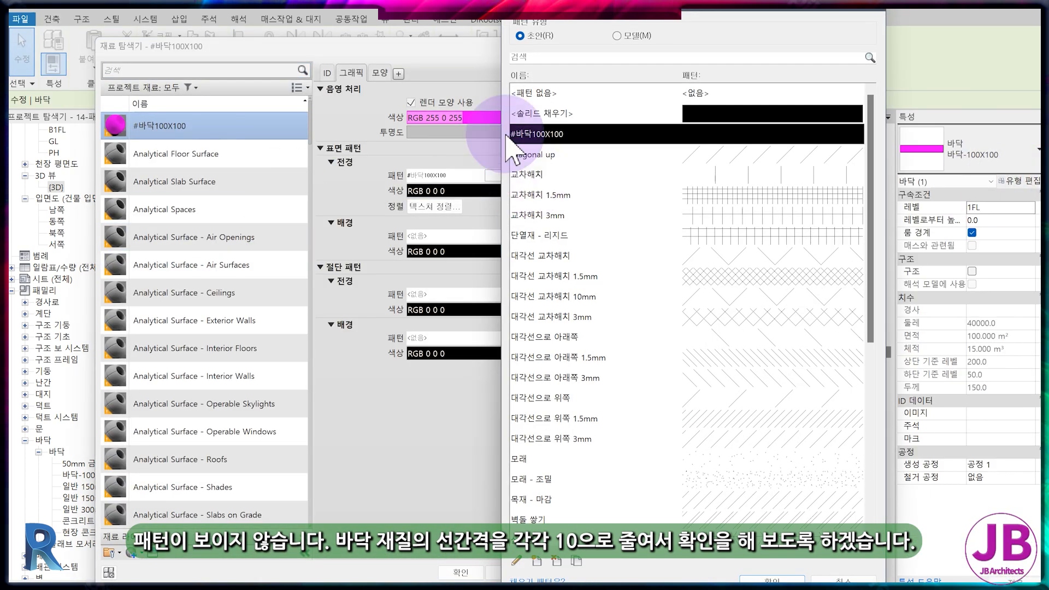
Set line spacing 1 and 2 of the #바닥100X100 drafting pattern to 10 mm and apply the floor type changes
click(522, 556)
drag(643, 399, 567, 401)
text(100X)
text(10)
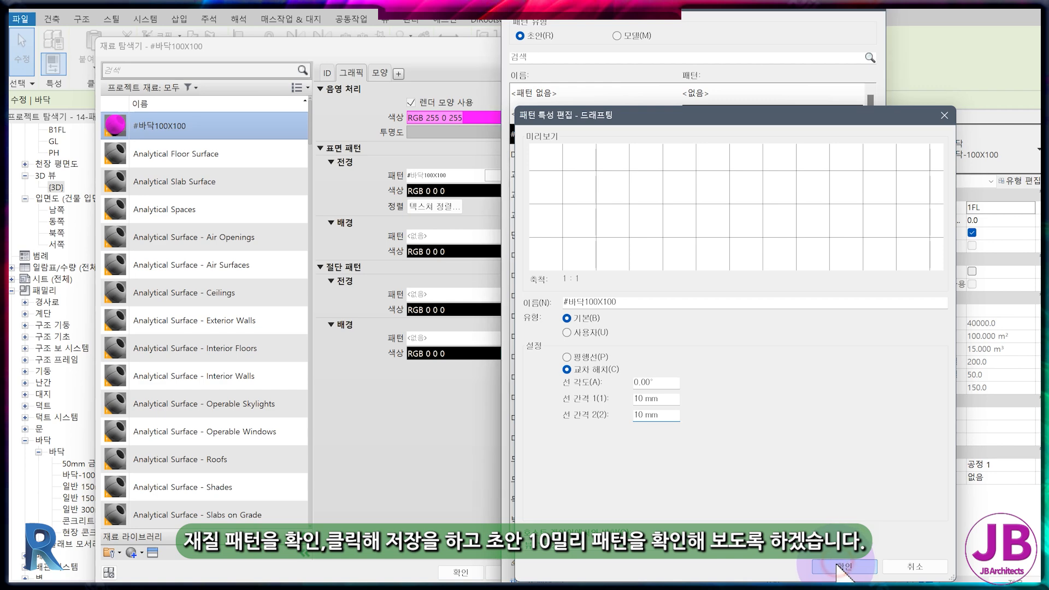
click(742, 575)
click(762, 580)
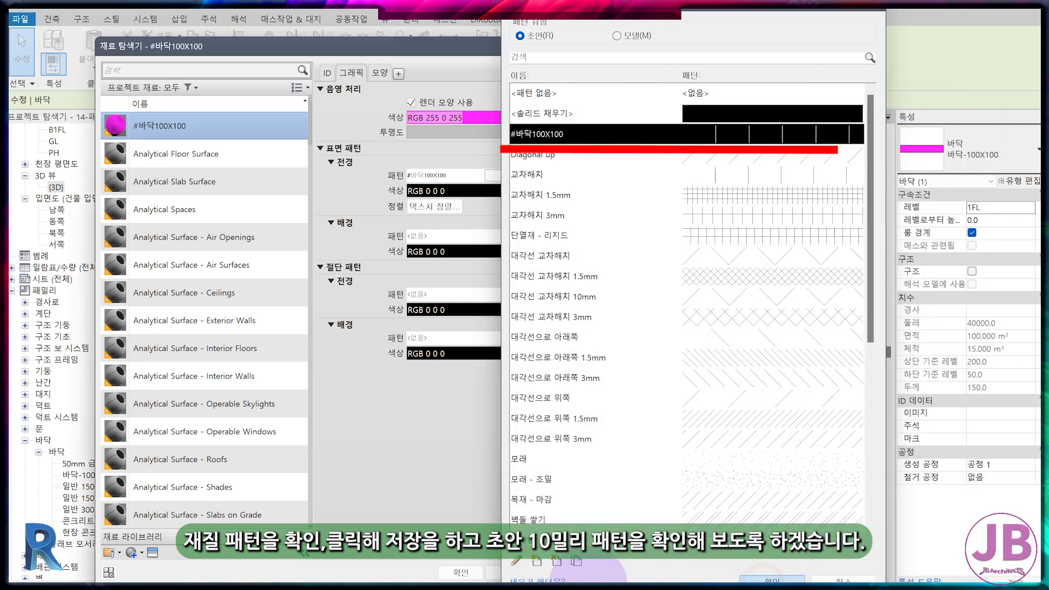
click(460, 572)
click(420, 503)
click(294, 551)
click(320, 490)
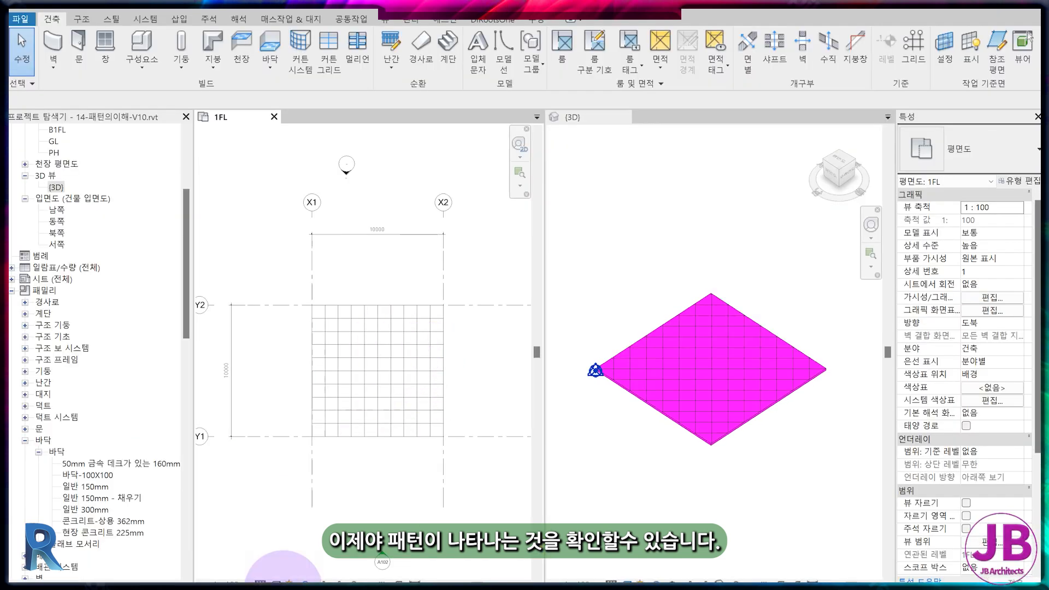
Compare the floor's drafting pattern in the 1FL plan at scales 1:50, 1:5 and 1:1, and return the scale to 1:100
click(233, 580)
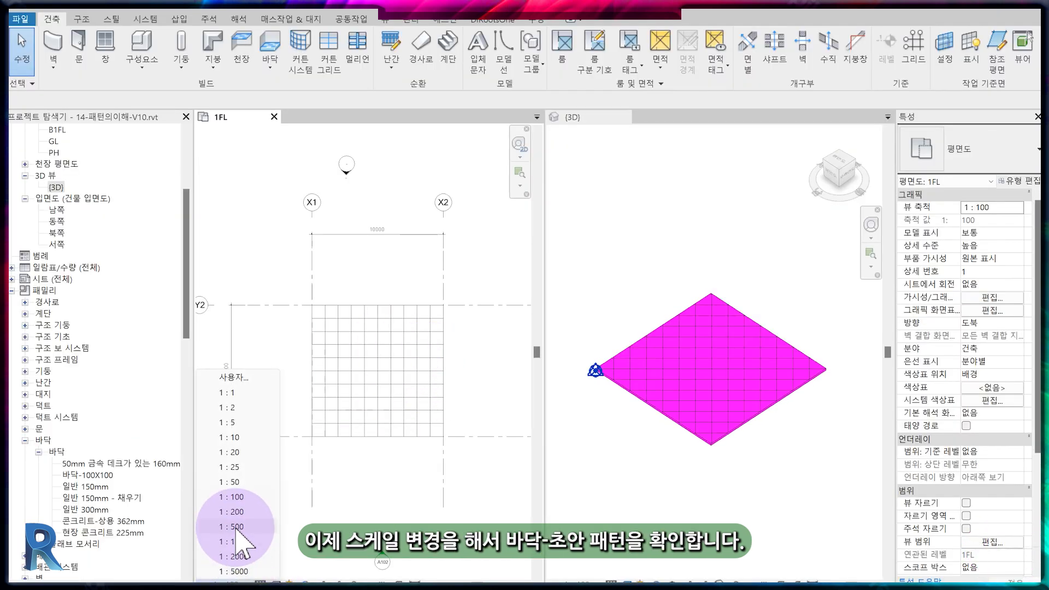
click(235, 482)
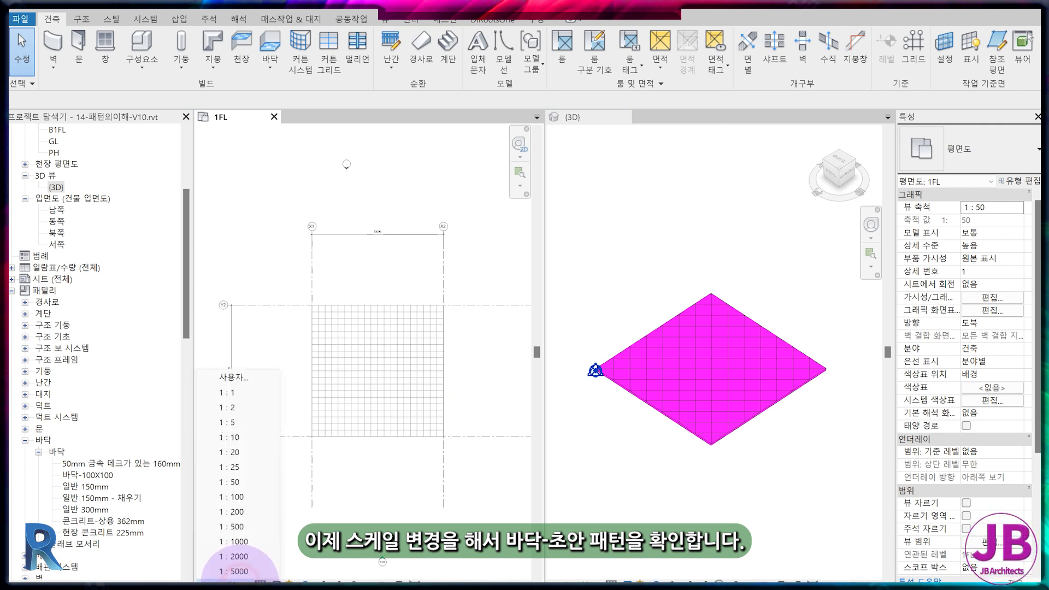
click(248, 425)
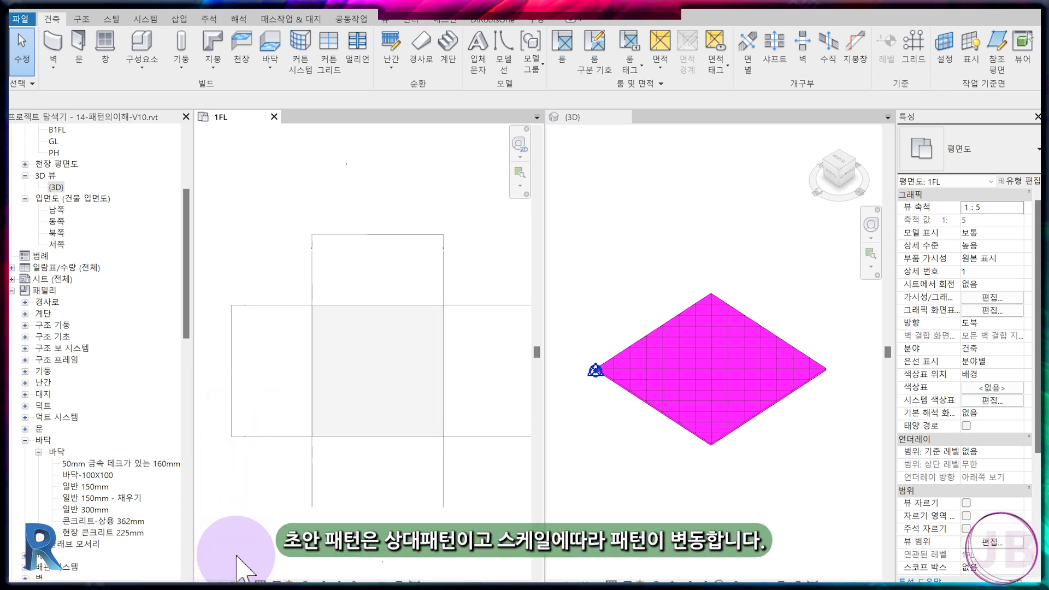
scroll(405, 278, up, 2)
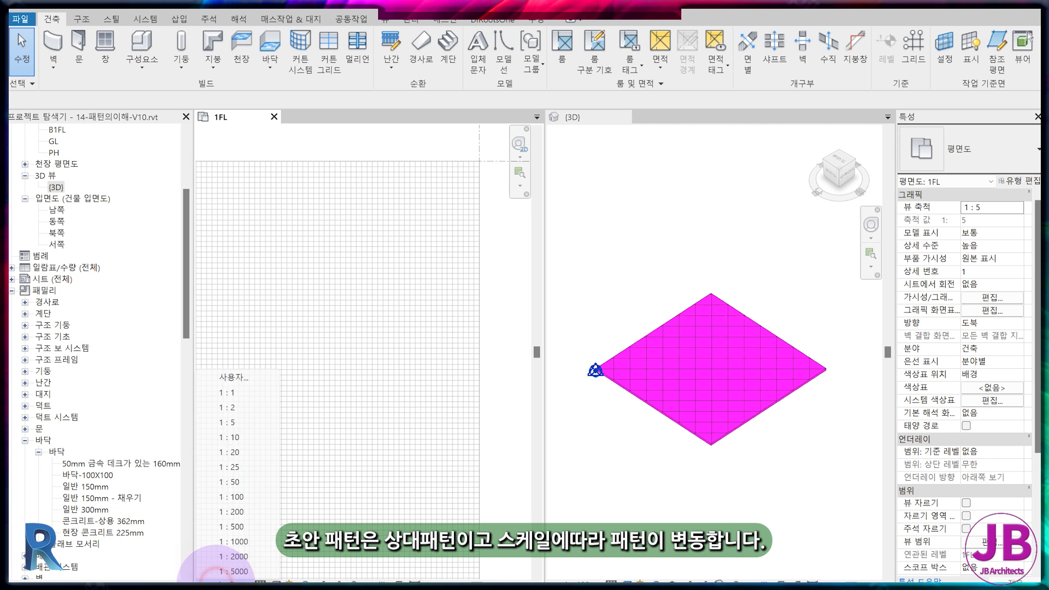
click(227, 393)
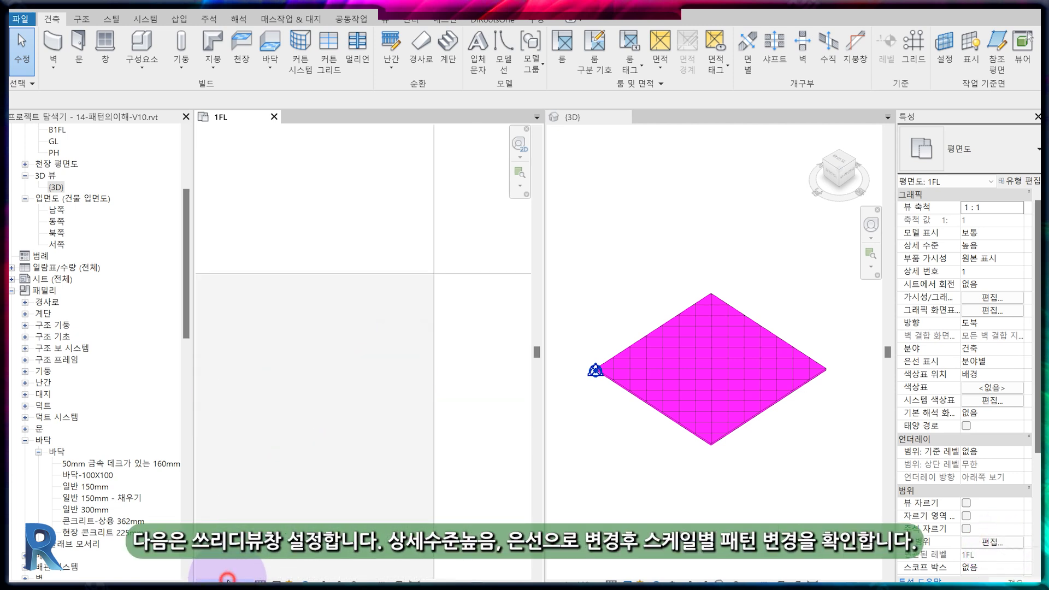
click(219, 583)
click(233, 496)
scroll(354, 459, down, 2)
middle_drag(353, 461, 410, 409)
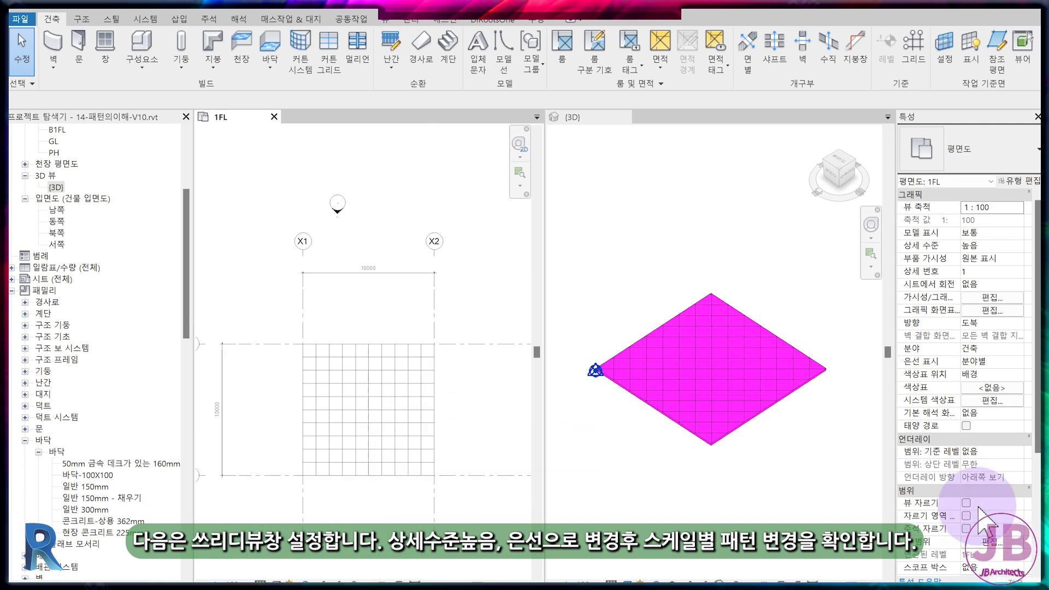
Set the 3D view's detail level to 높음 and its visual style to 은선
click(623, 580)
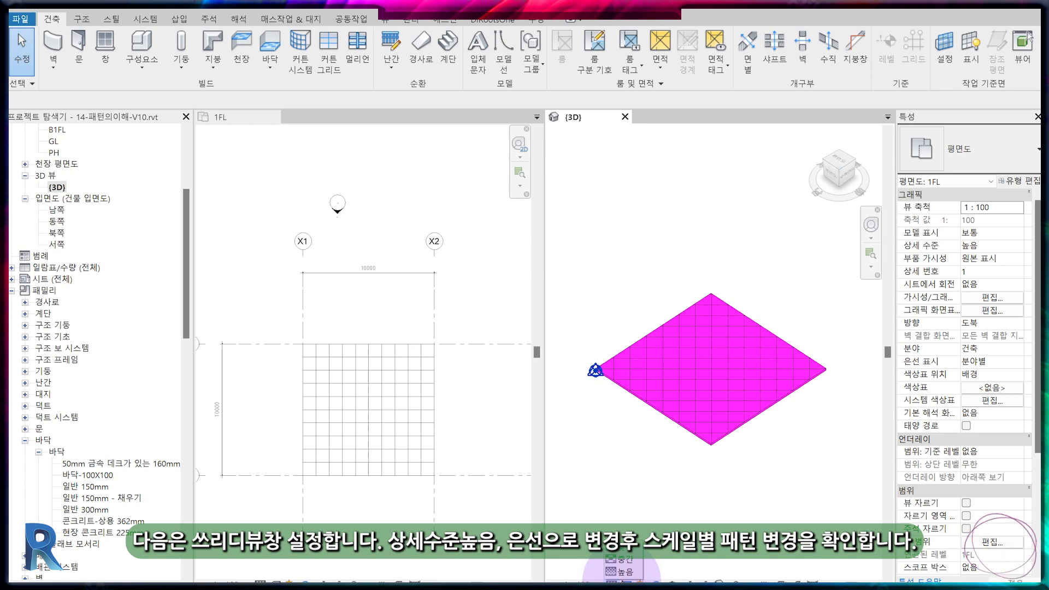
click(628, 582)
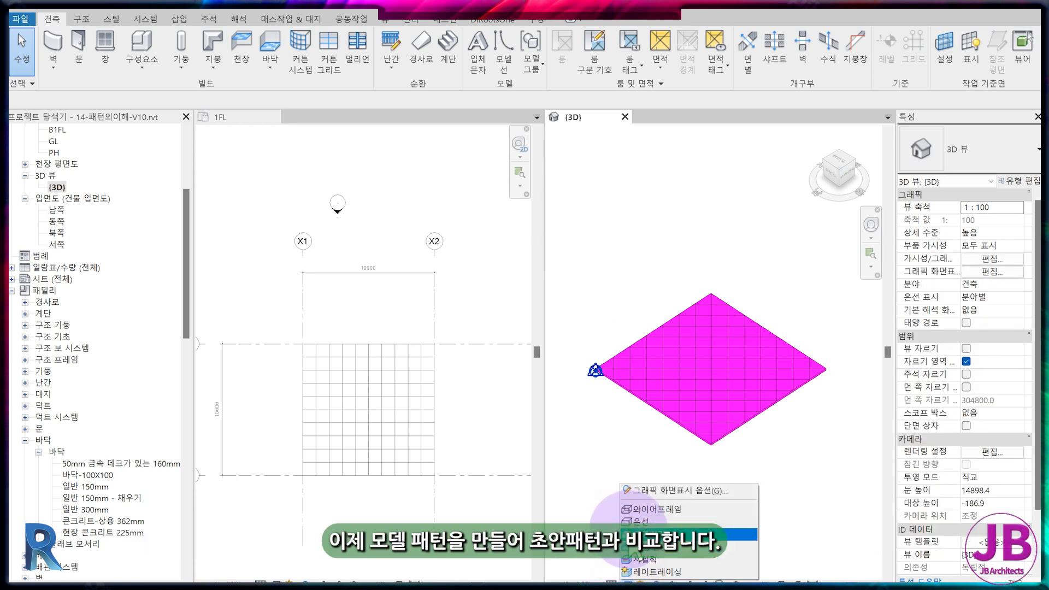
click(628, 505)
Copy the floor in the 1FL plan horizontally to the right, clear of grid X2
click(468, 452)
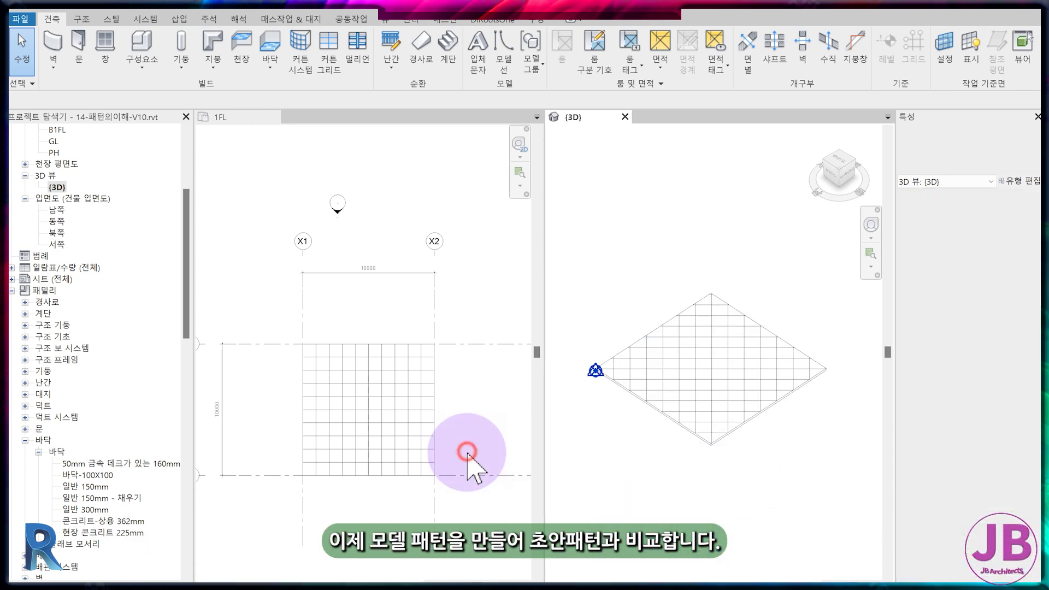
click(396, 347)
scroll(395, 348, down, 4)
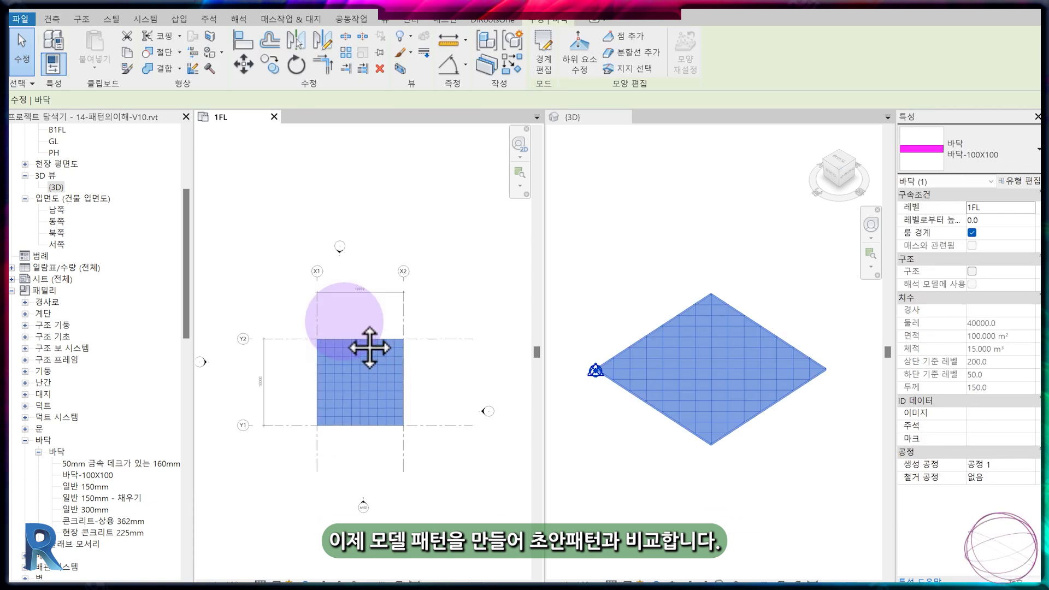
key(c)
key(o)
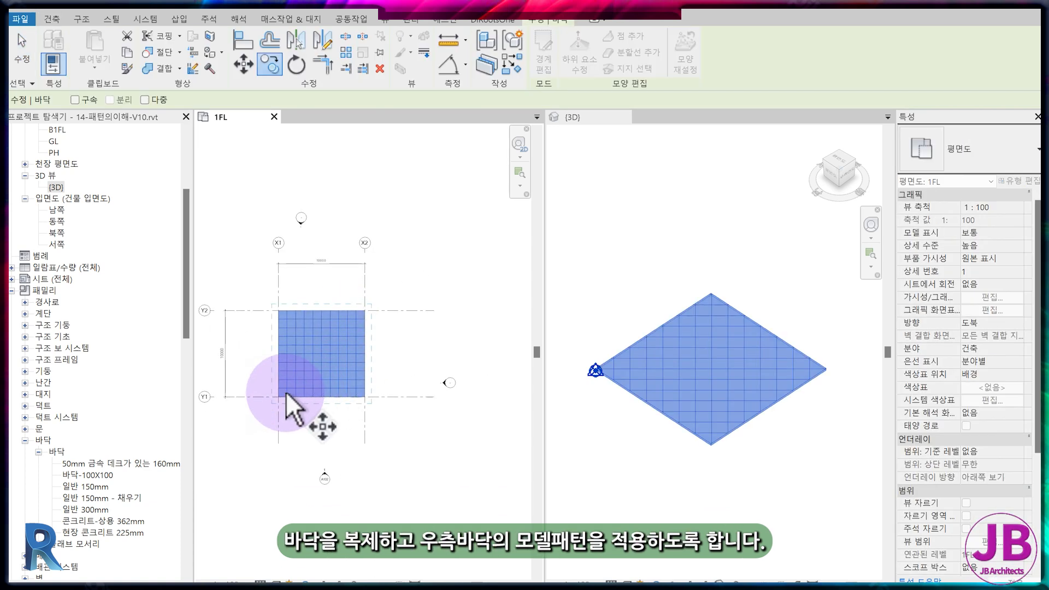
click(283, 396)
click(420, 402)
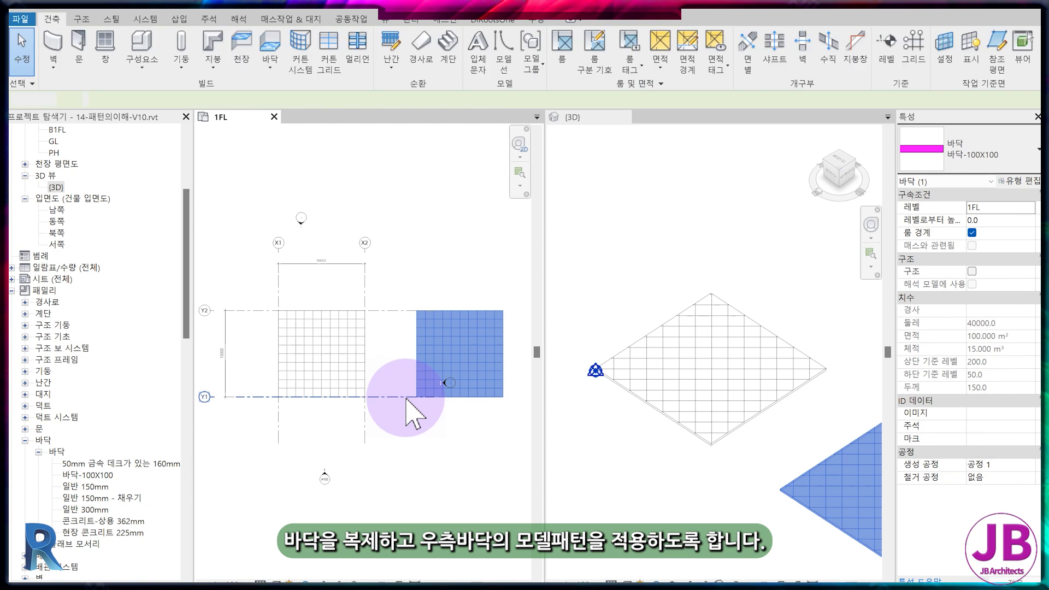
click(405, 417)
Duplicate the copied floor's type as 바닥-100X100-모델
click(416, 348)
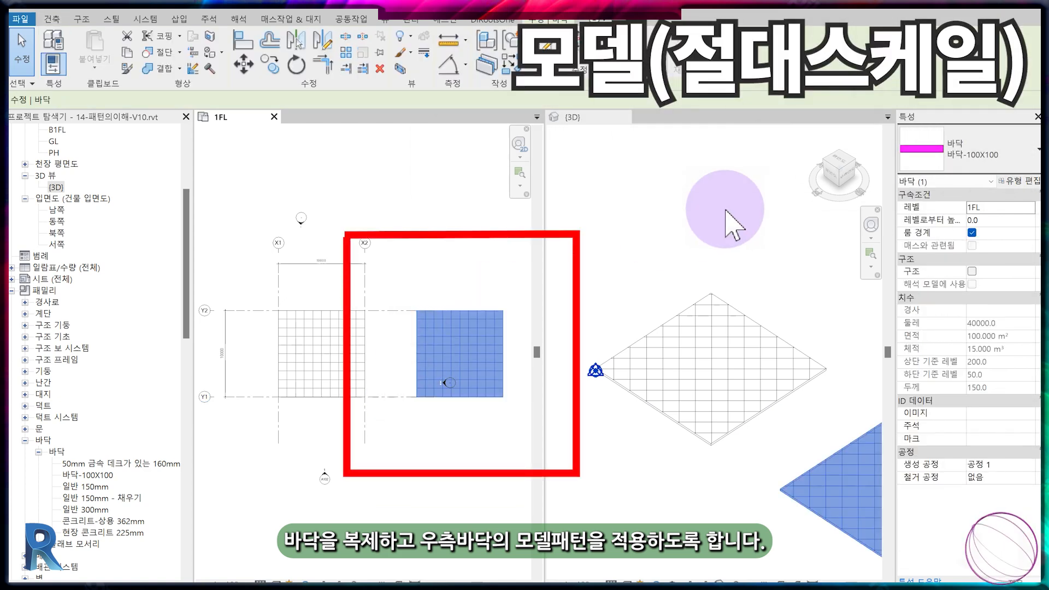
click(1018, 181)
click(388, 160)
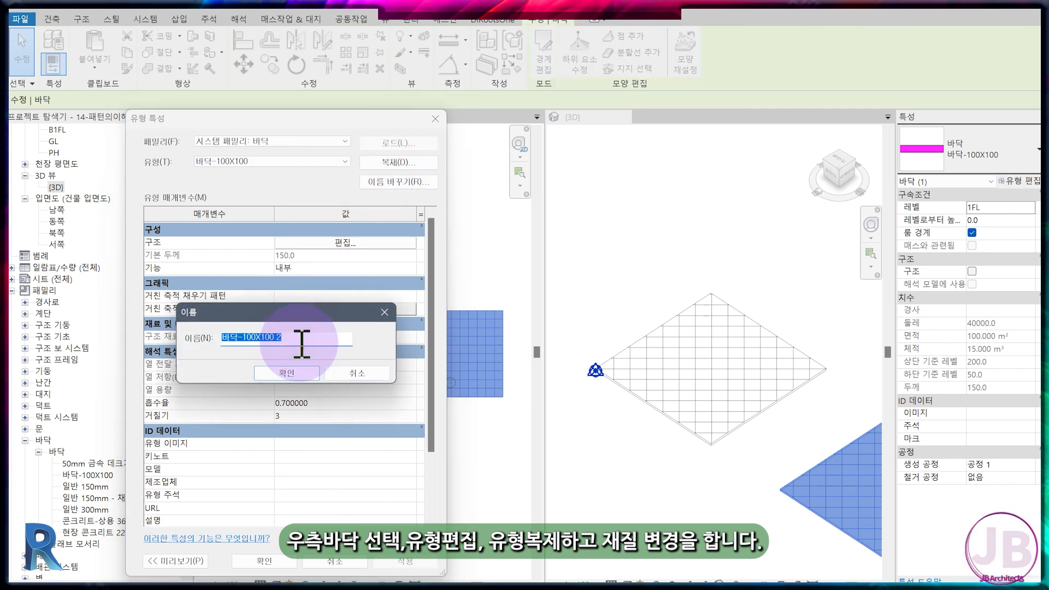
key(BackSpace)
key(BackSpace)
text(-모델)
click(294, 370)
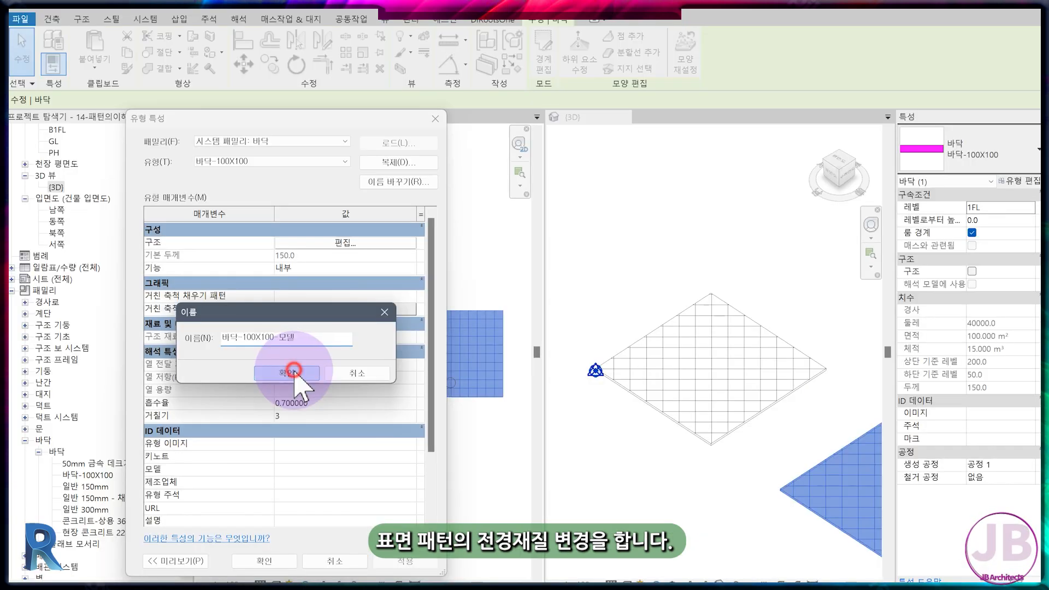
Open the foreground surface pattern choices of the #바닥100X100 material from the 바닥-100X100-모델 type structure
click(546, 381)
click(612, 215)
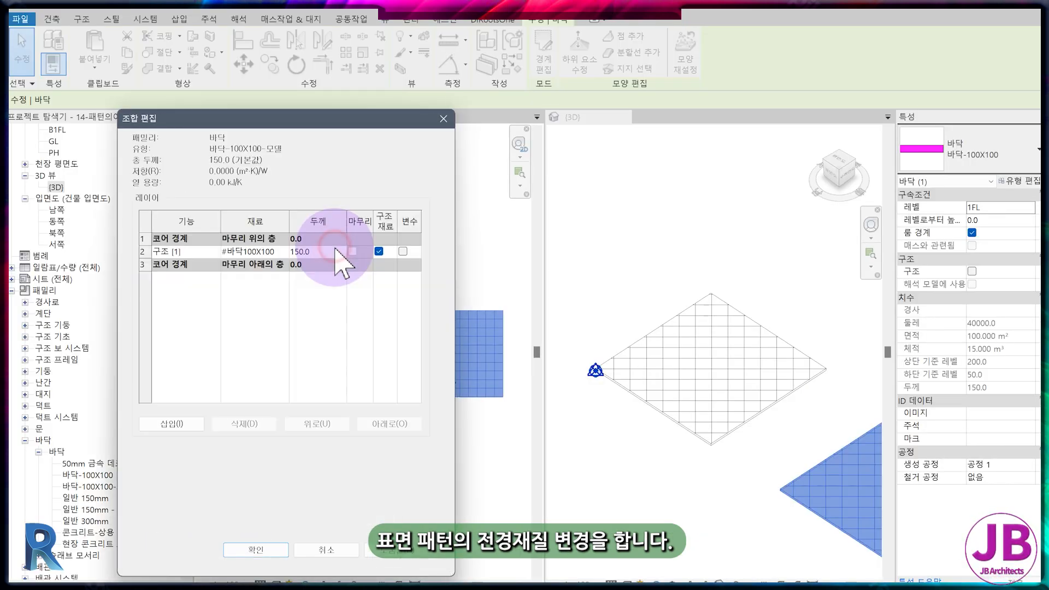
click(284, 250)
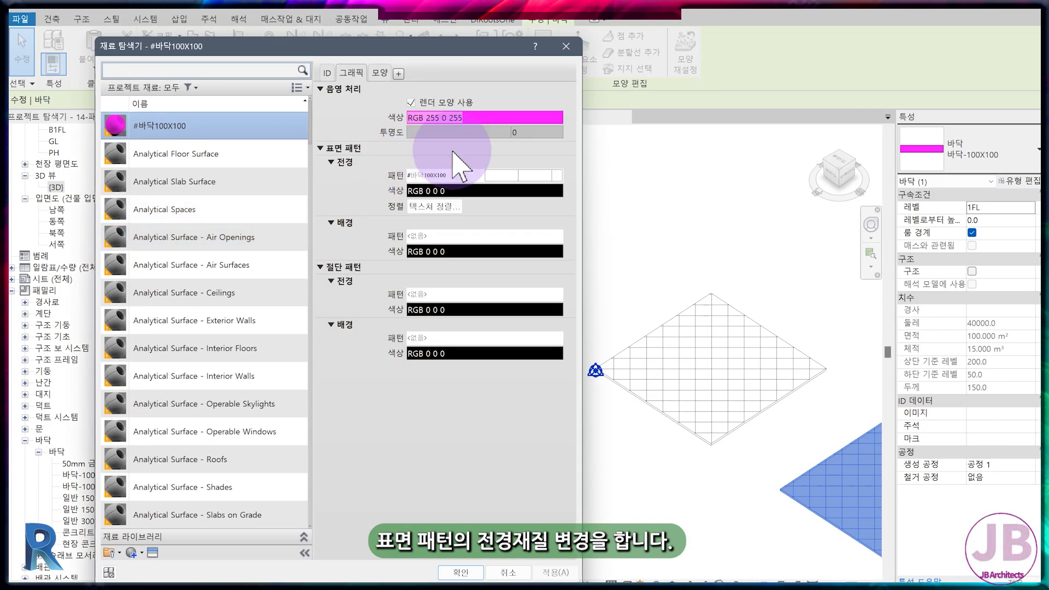
click(497, 175)
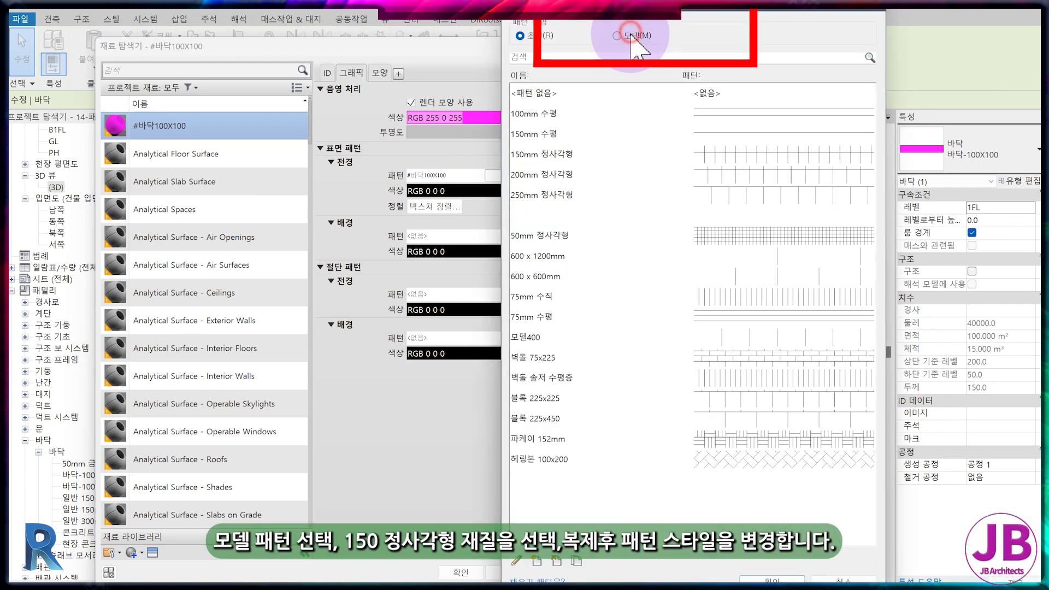
Duplicate the 150mm 정사각형 model pattern and name the copy 바닥(모델)-100X100
click(632, 37)
click(541, 155)
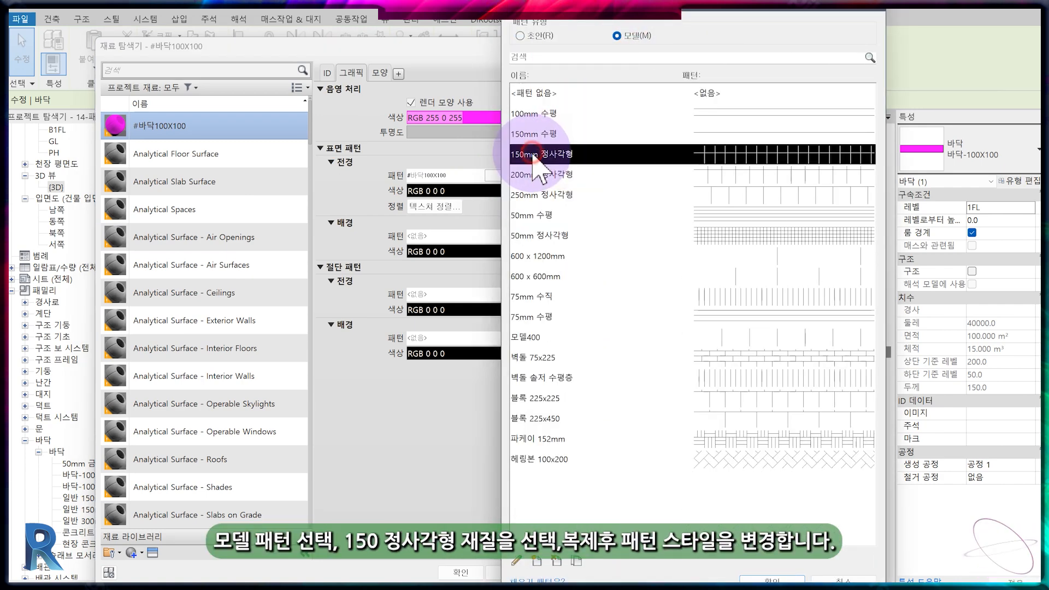
click(574, 561)
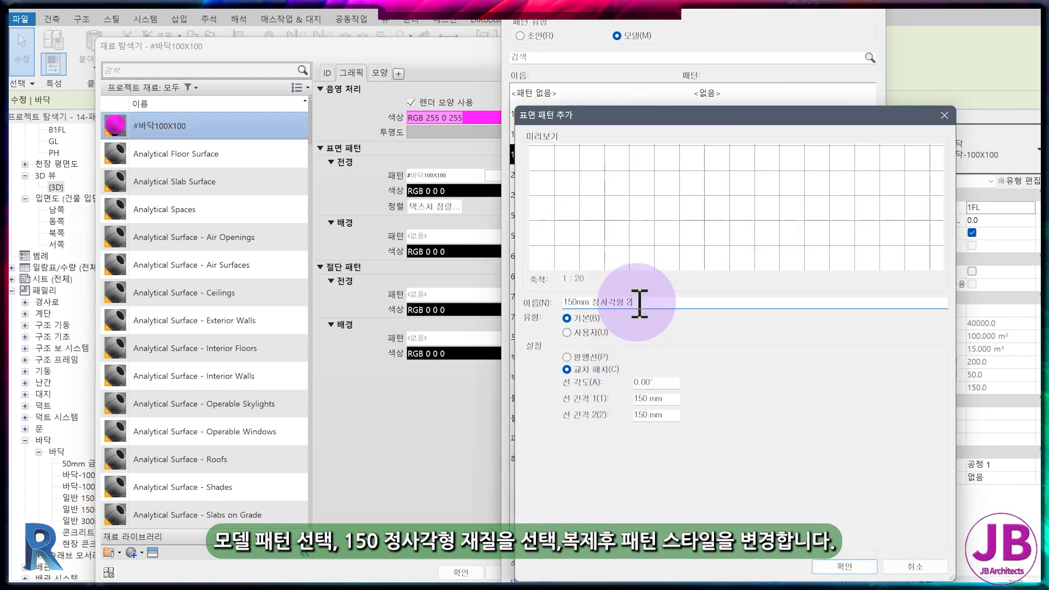
key(BackSpace)
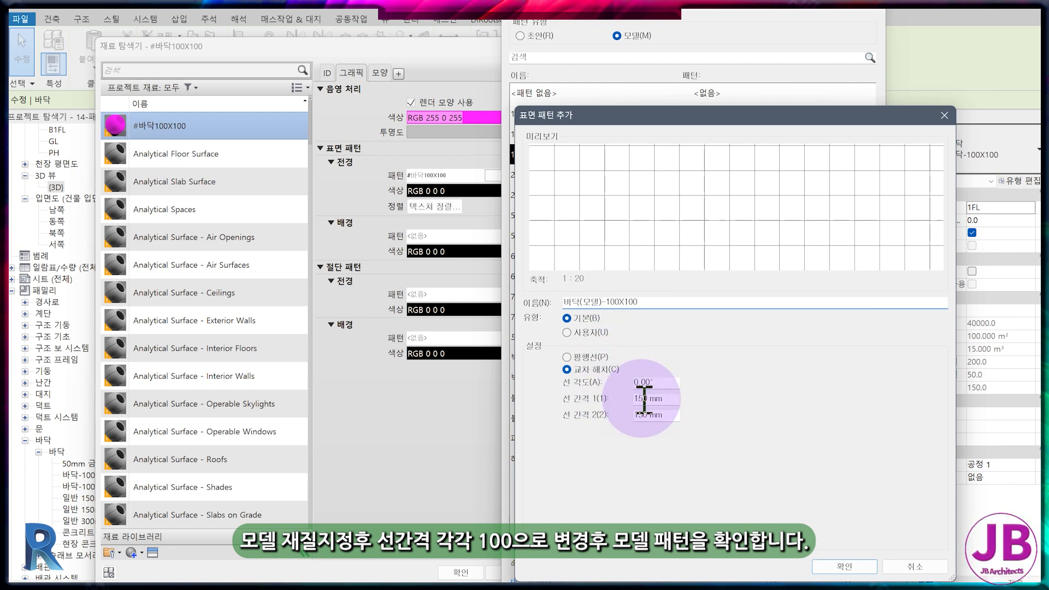
Set line spacing 1 and 2 of the 바닥(모델)-100X100 model pattern to 100 mm
click(643, 398)
key(BackSpace)
text(0)
click(644, 415)
key(BackSpace)
text(0)
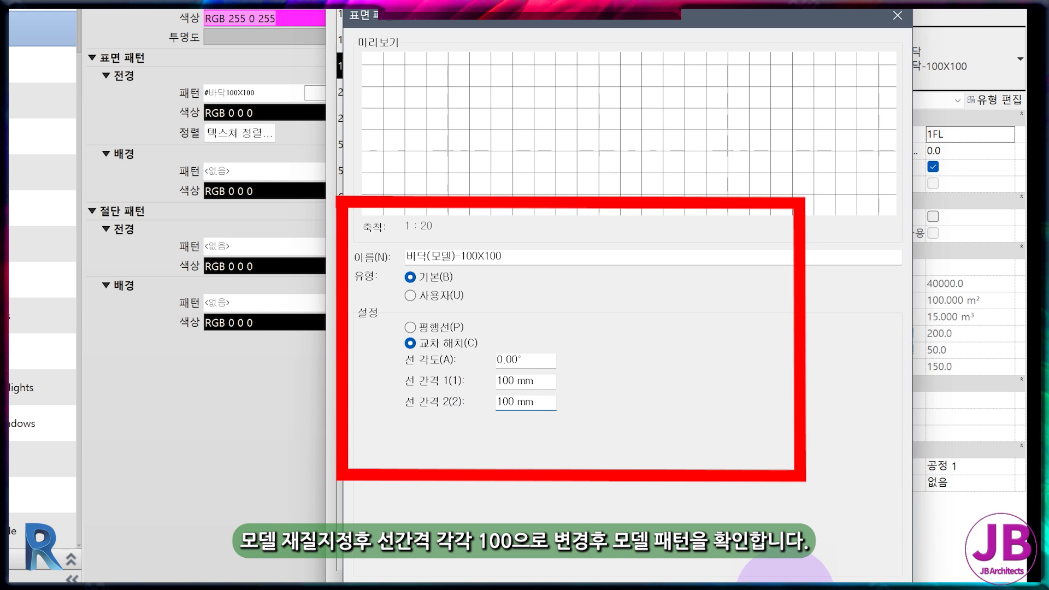
Apply the 바닥(모델)-100X100 pattern to the #바닥100X100 material and duplicate that material as #바닥100X100-모델
click(784, 589)
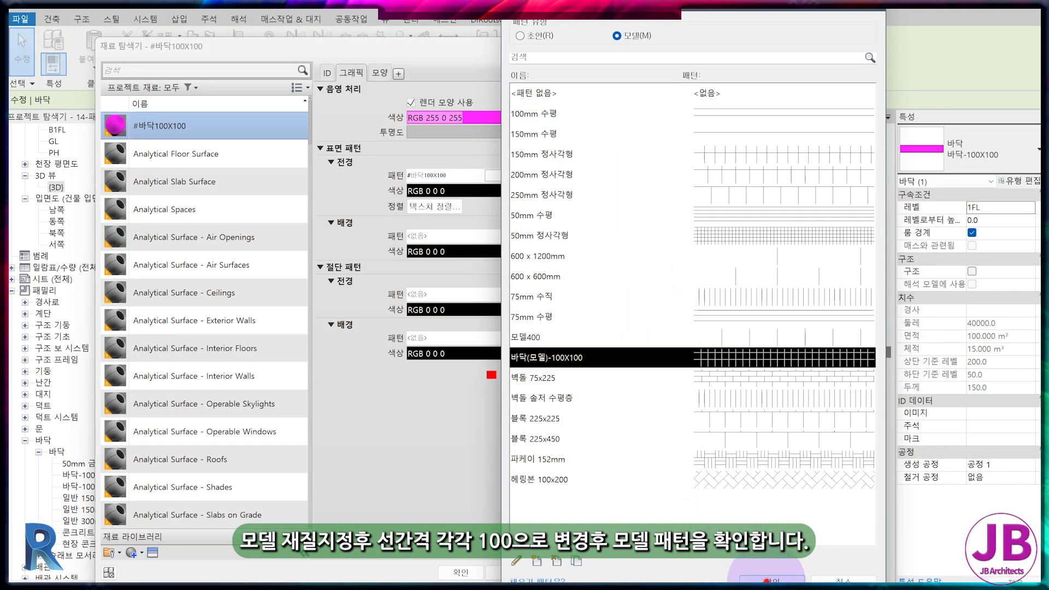
click(771, 580)
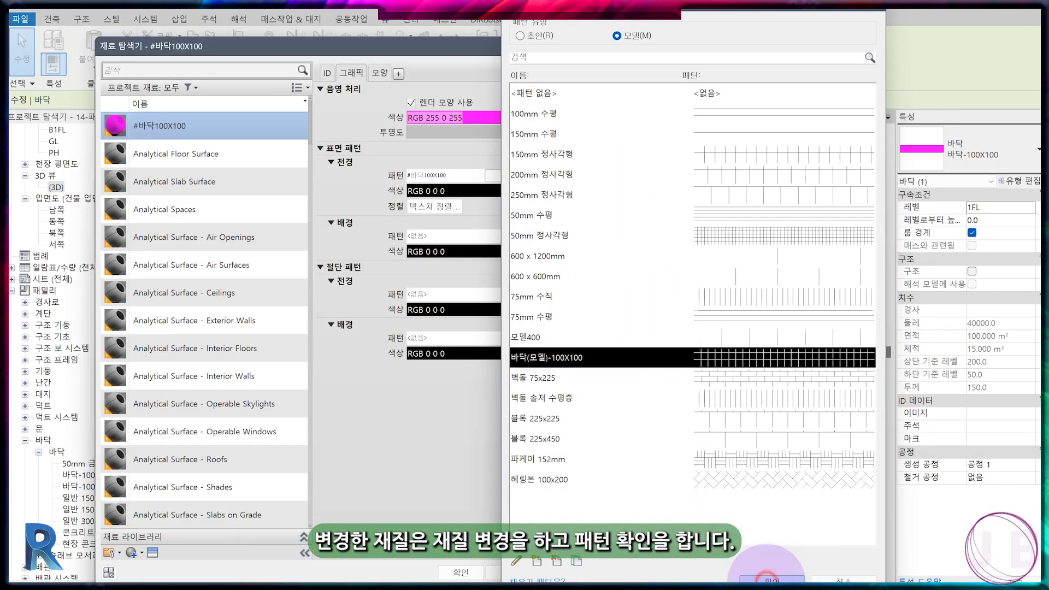
right_click(182, 131)
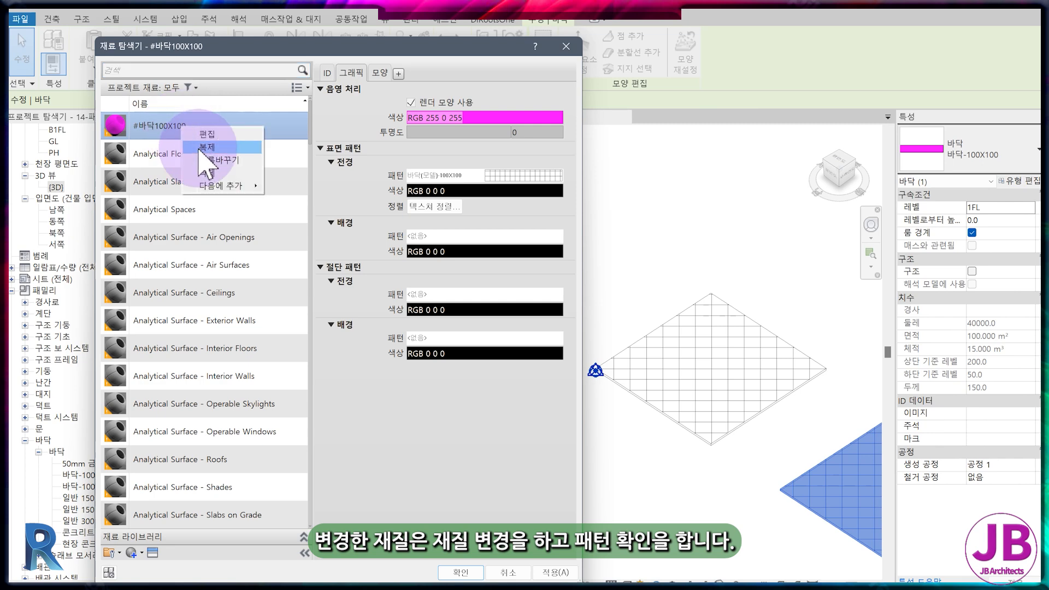
click(203, 141)
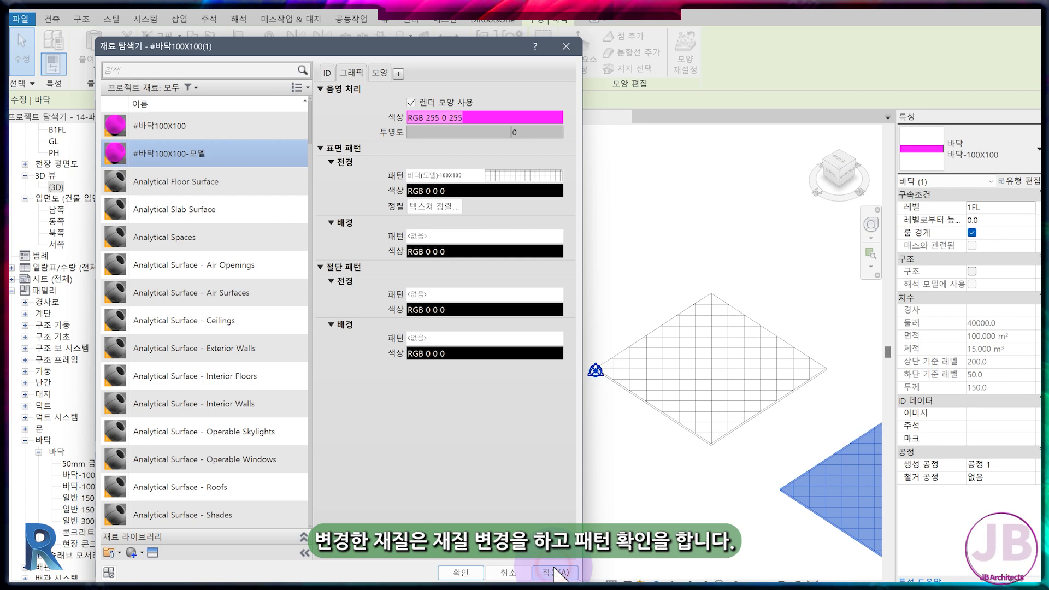
Rename the #바닥100X100 drafting pattern as #바닥(초안)10X10 and assign it as the foreground surface pattern of the #바닥100X100 material
click(191, 128)
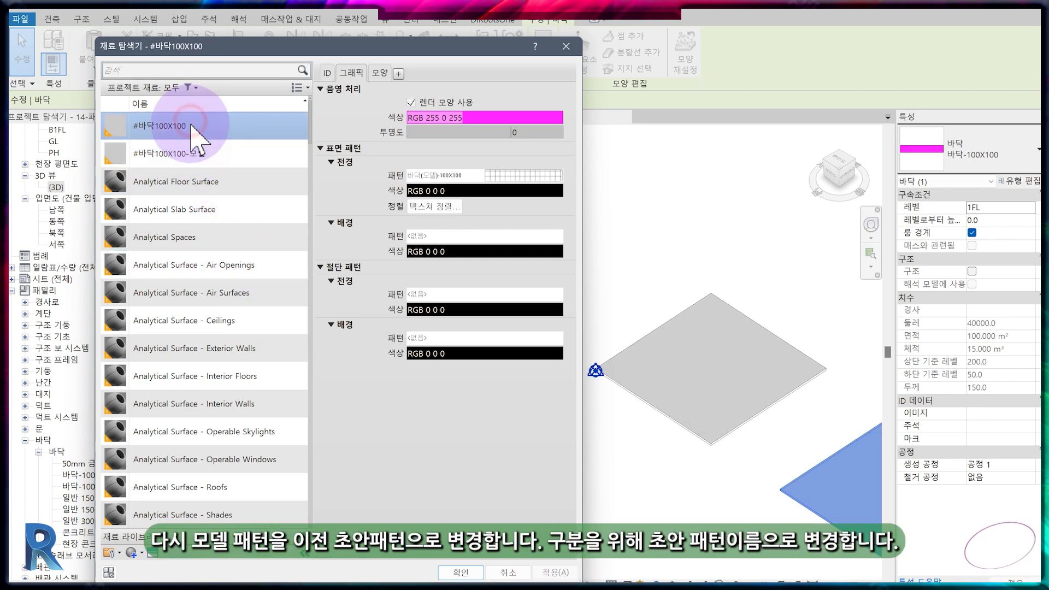
click(496, 172)
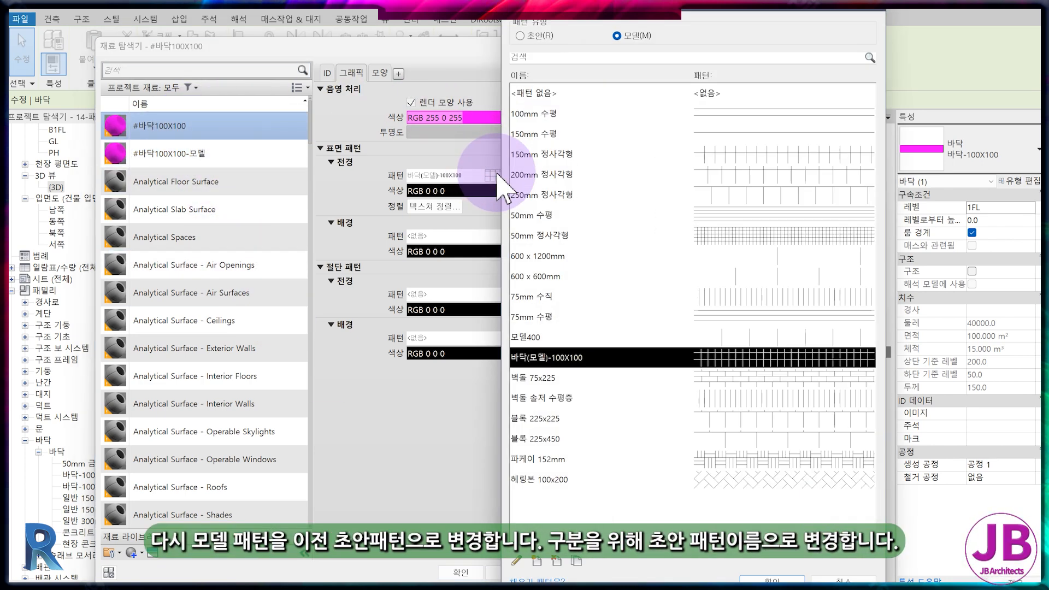
click(519, 36)
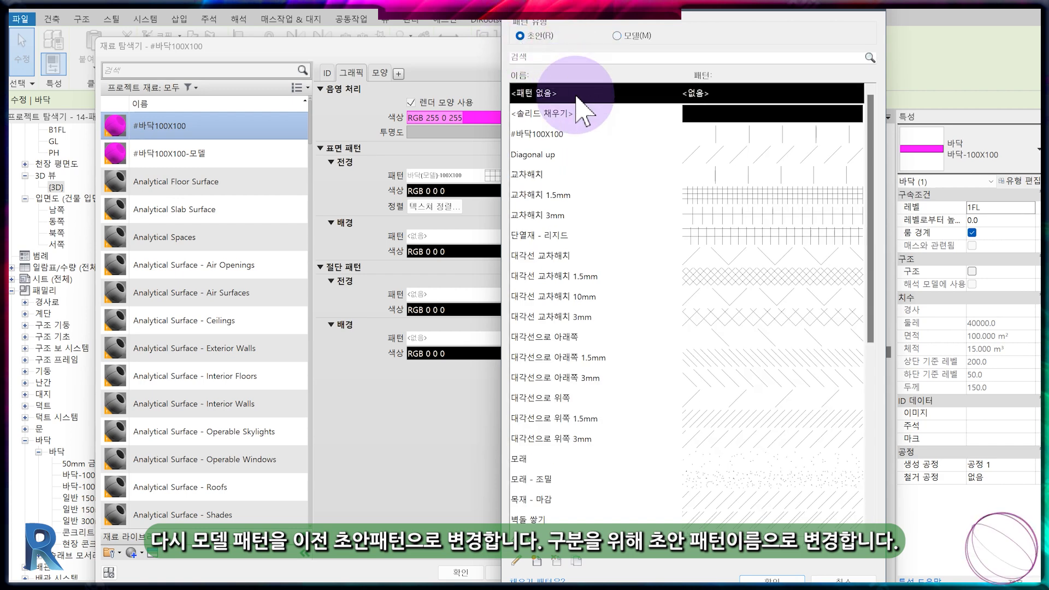
click(557, 137)
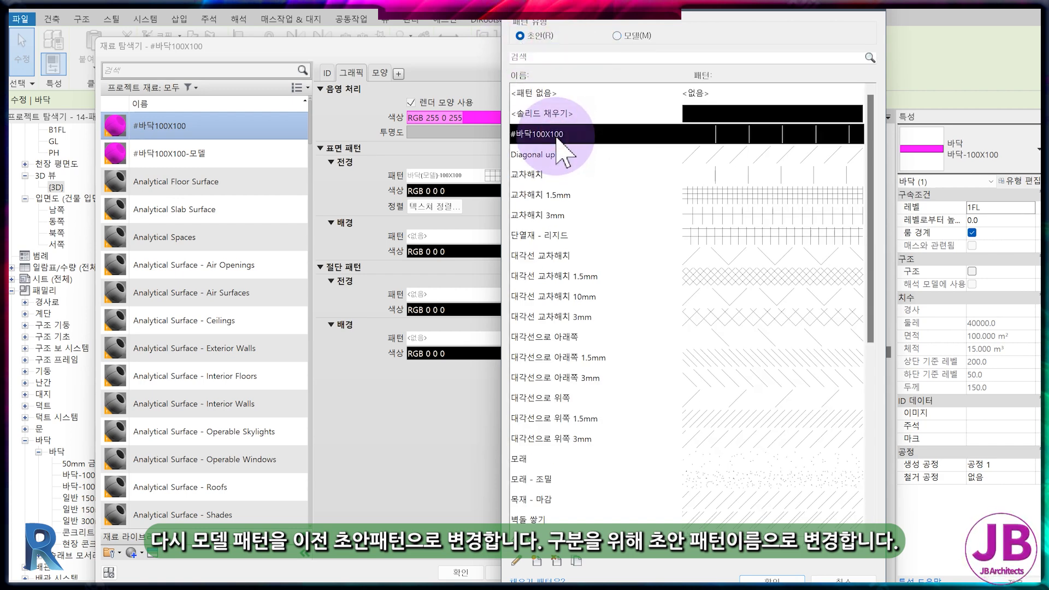
click(516, 561)
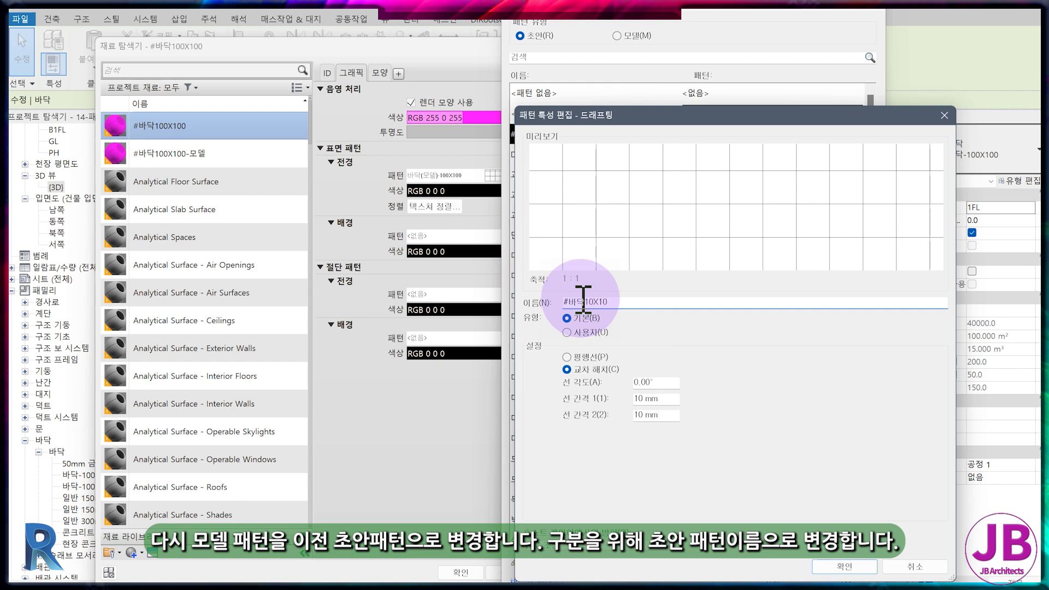
text(#바닥(초안)10X10)
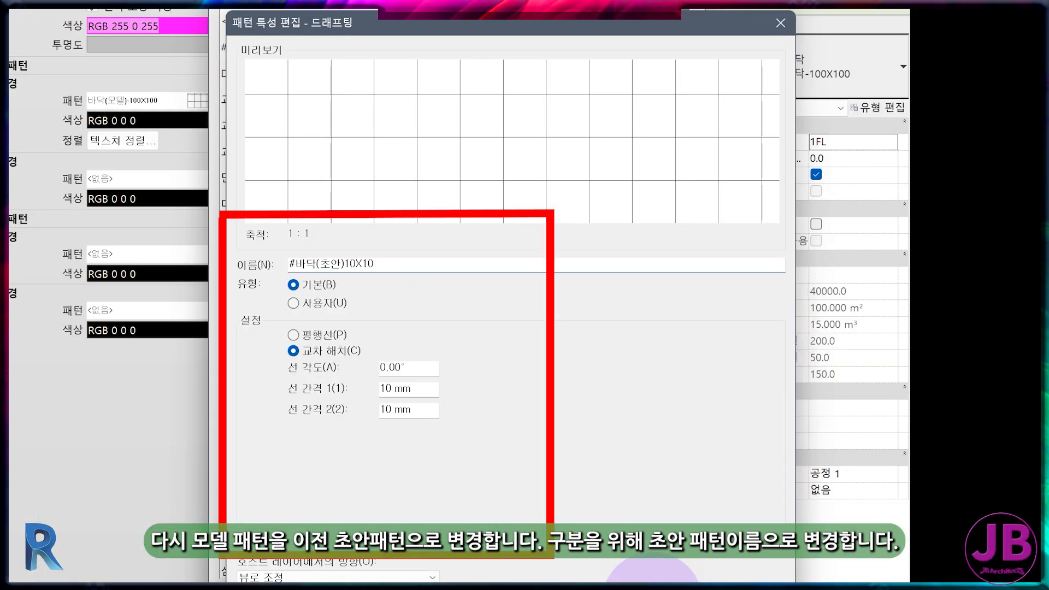
click(843, 569)
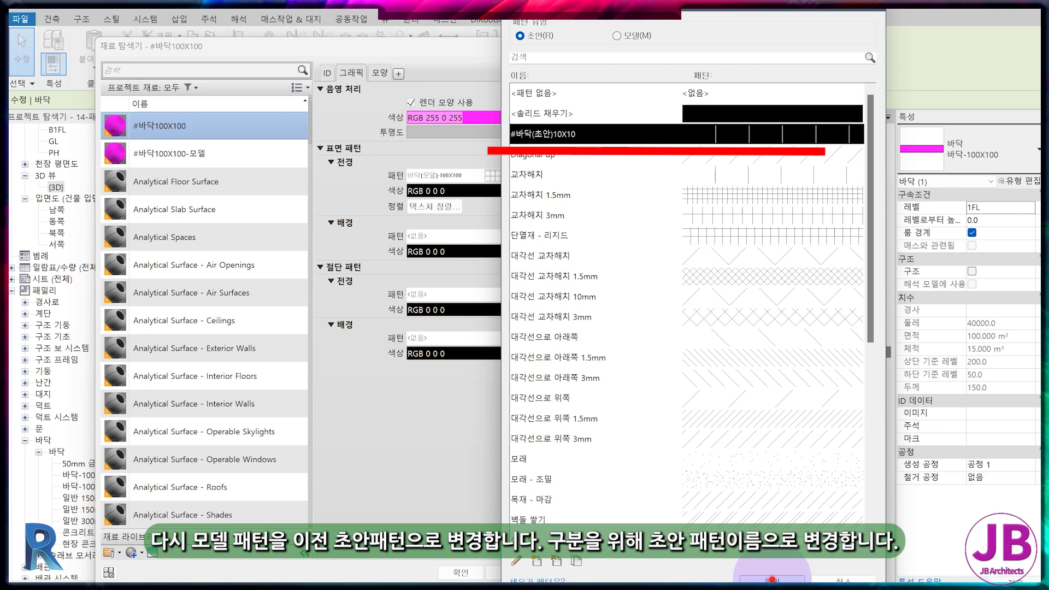
click(772, 579)
Rename the #바닥100X100 material as #바닥100X100-초안 and accept the changes to the floor type
right_click(188, 129)
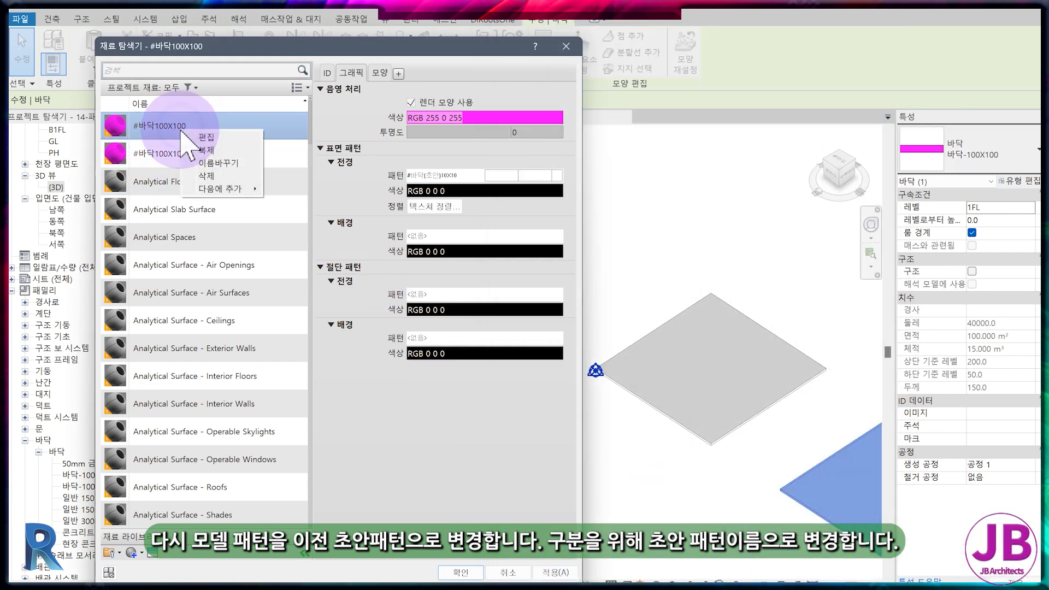
click(218, 162)
text(-초안)
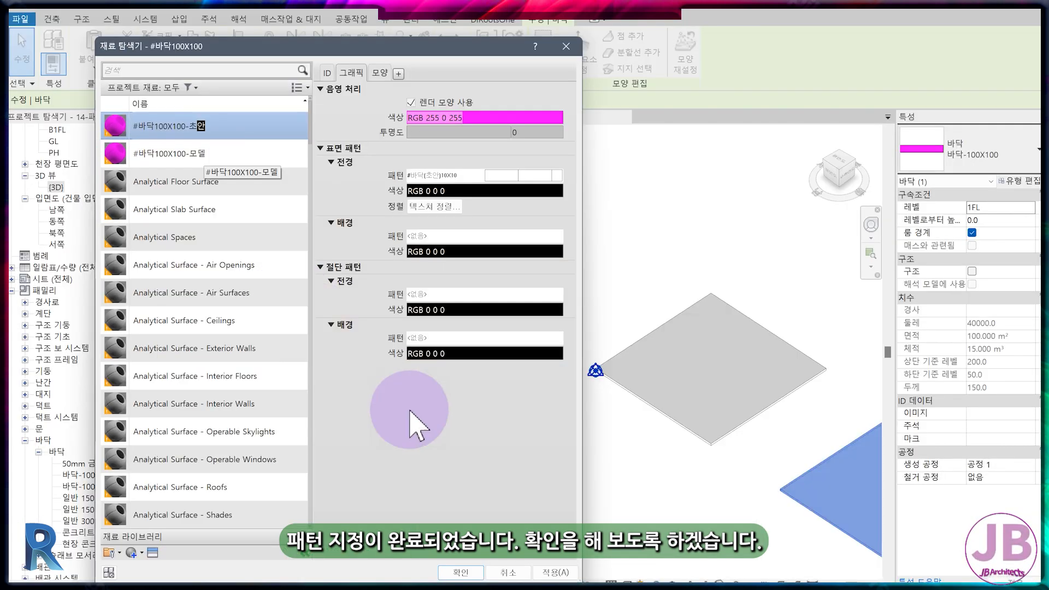
key(Return)
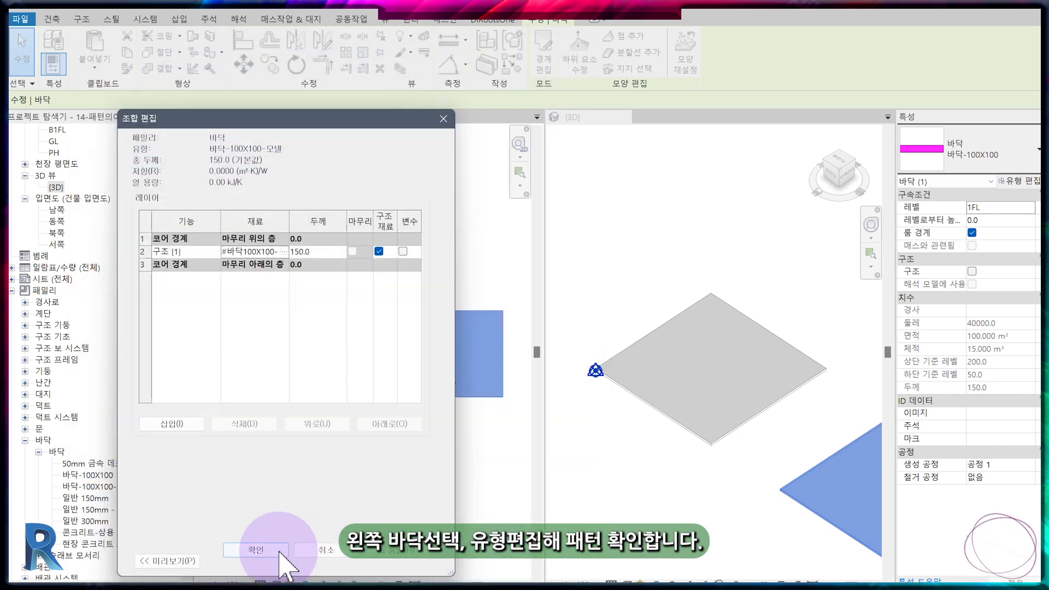
click(281, 560)
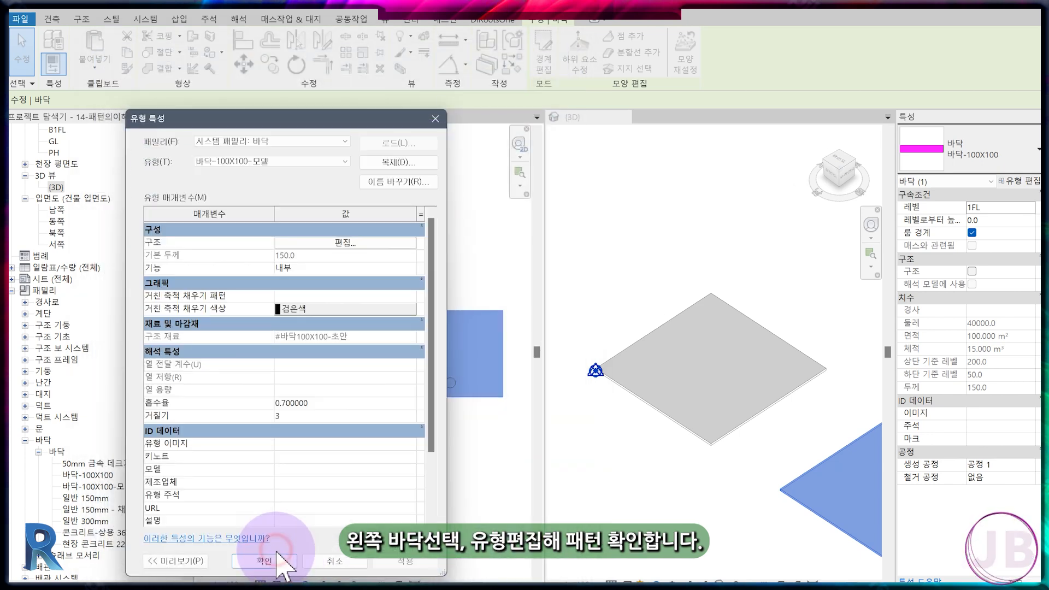
click(257, 568)
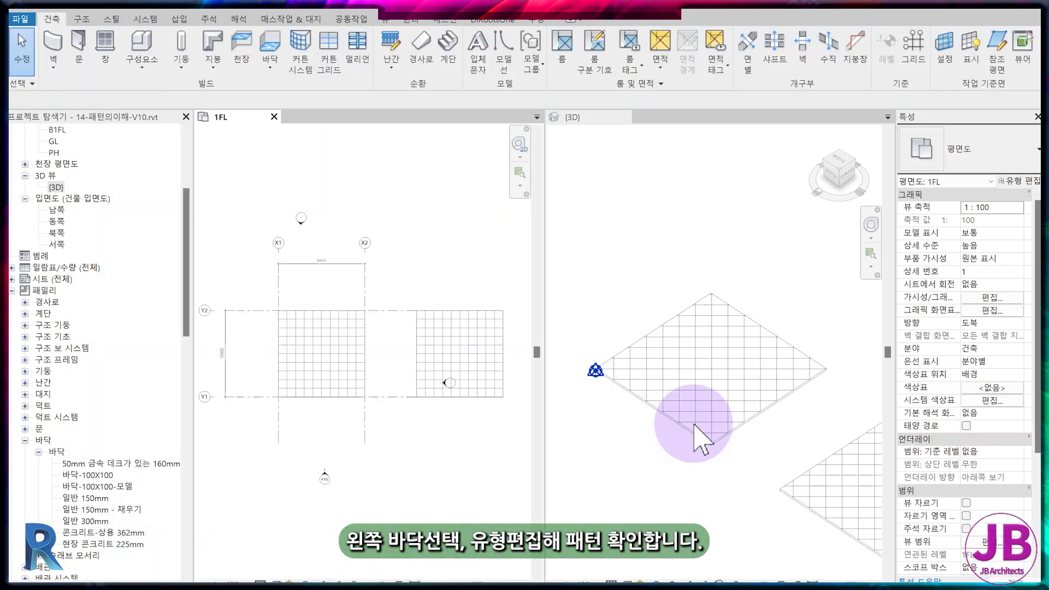
Duplicate the original floor's type as 바닥-100X100-초안 and keep the #바닥100X100-초안 material in its structure
click(695, 431)
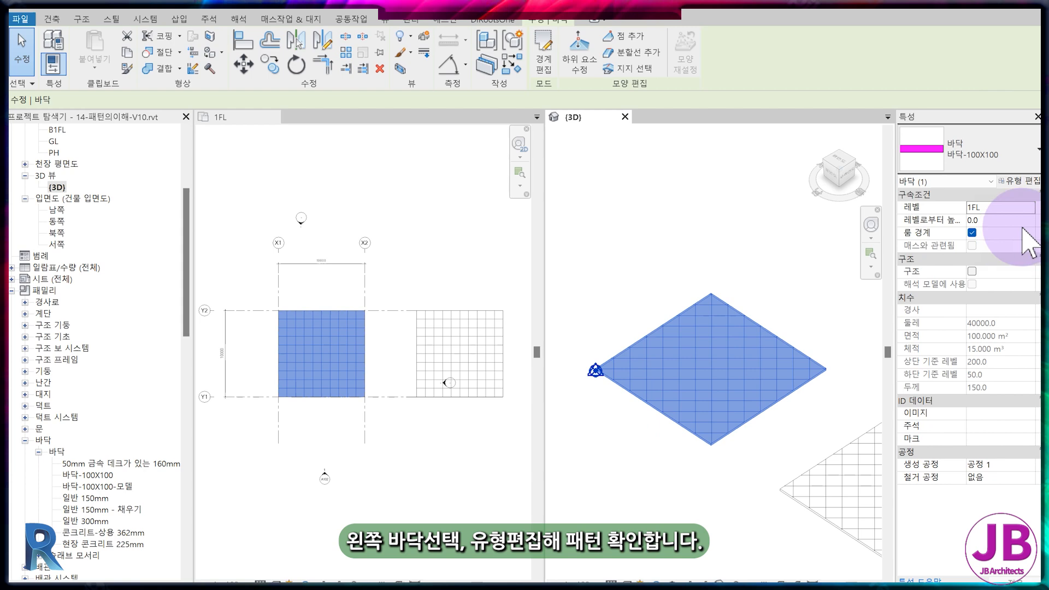
click(1019, 181)
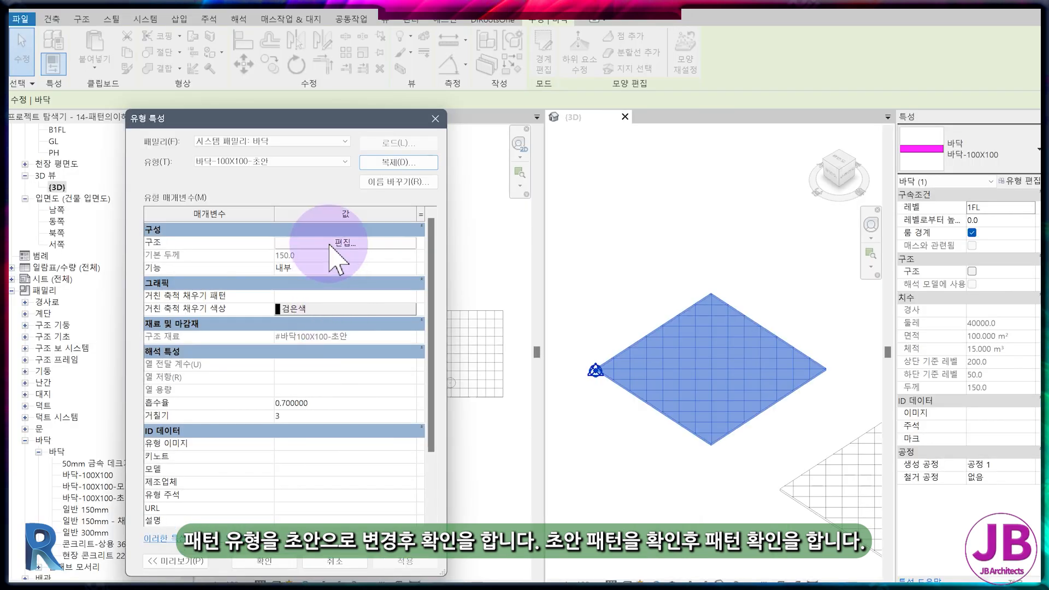
click(531, 180)
click(286, 251)
click(493, 175)
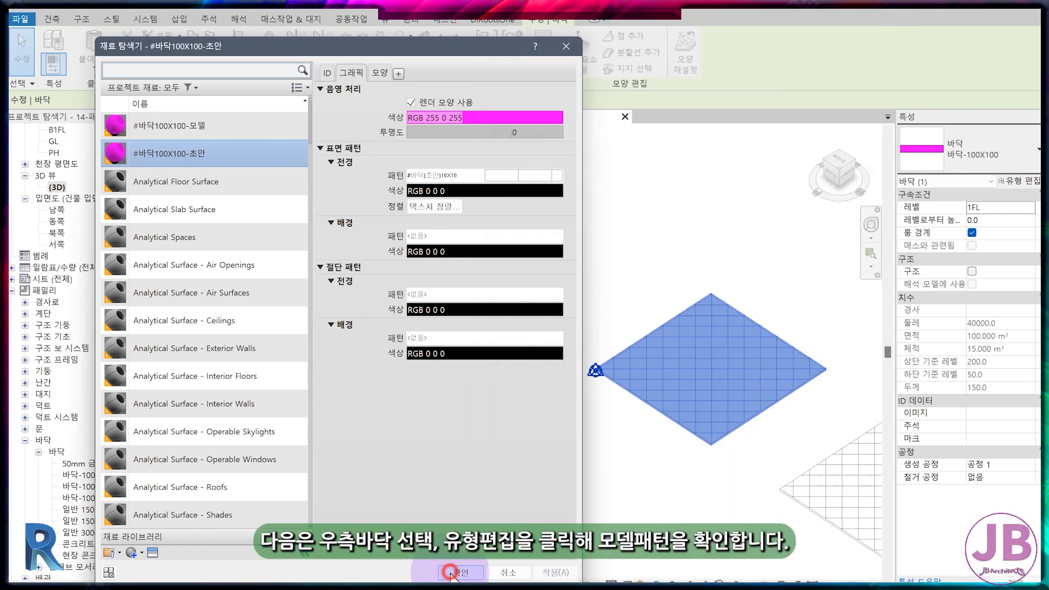
click(451, 574)
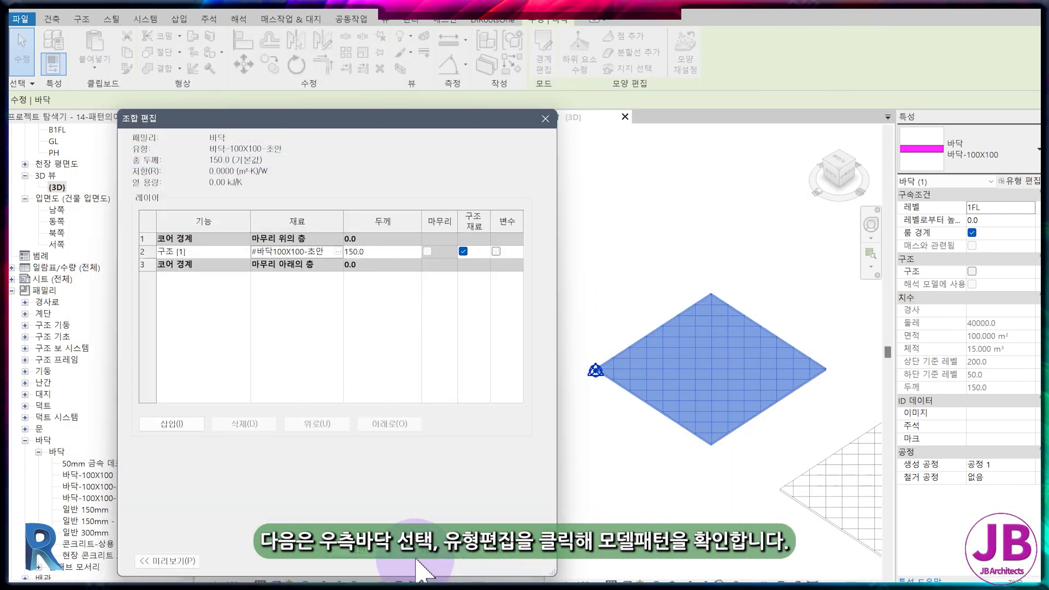
click(392, 568)
click(334, 563)
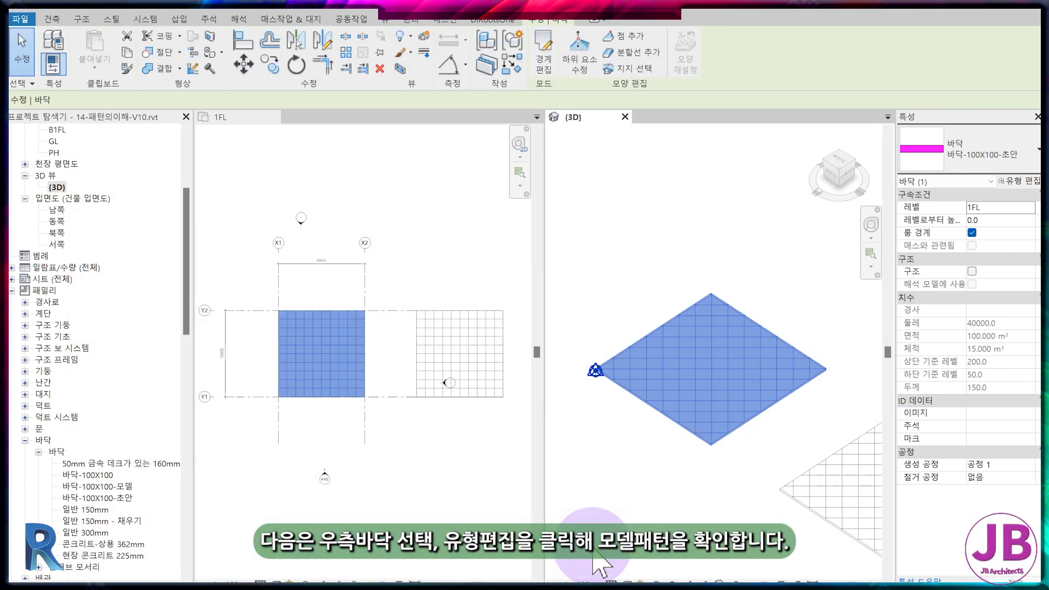
Choose the #바닥100X100-모델 material for the structure layer of the copied floor's 바닥-100X100-모델 type
click(866, 543)
click(847, 532)
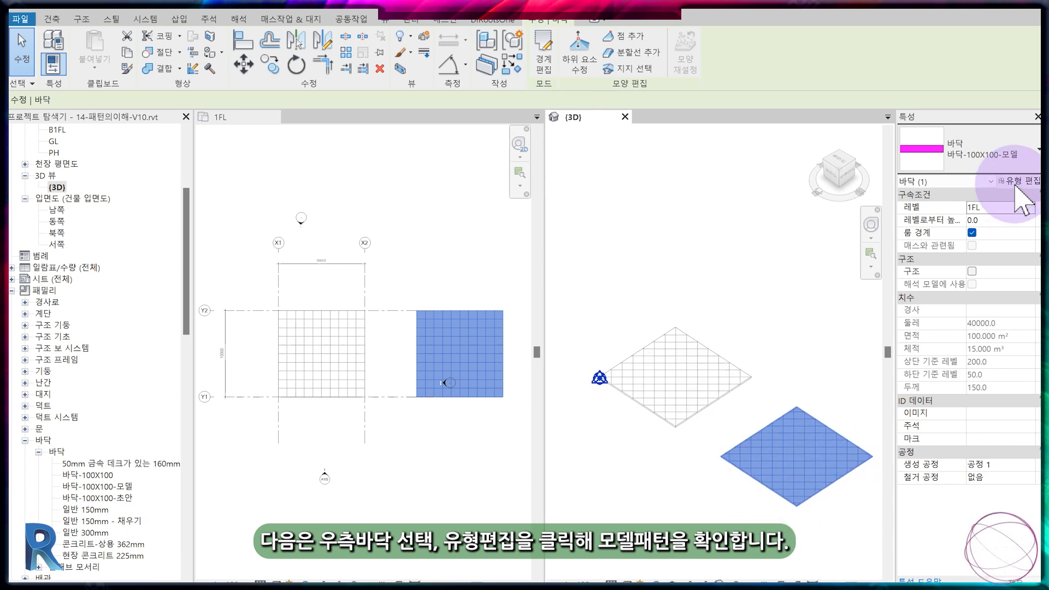
click(1017, 180)
click(397, 257)
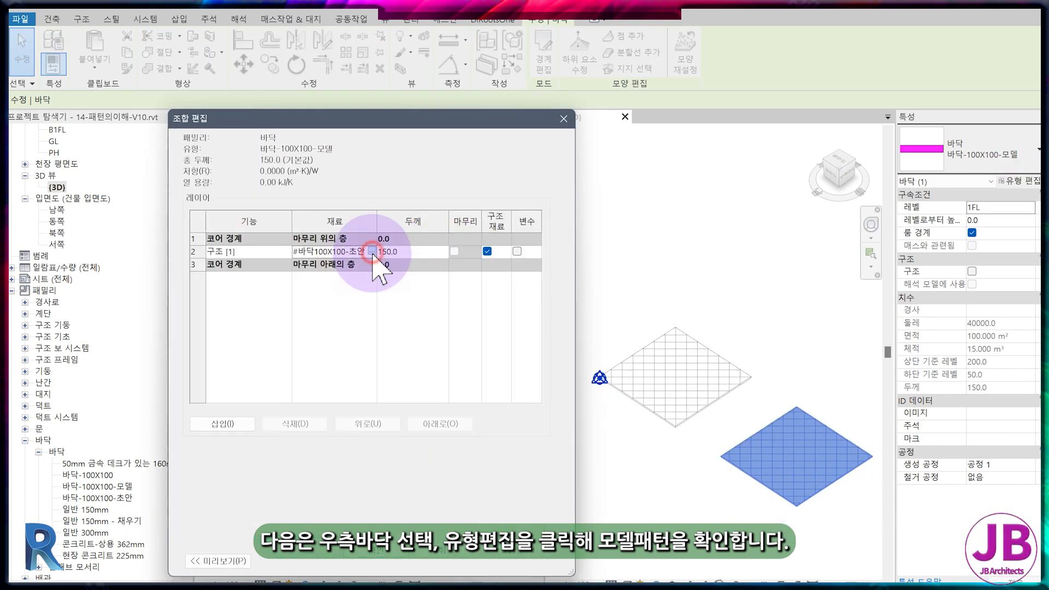
click(372, 252)
click(210, 127)
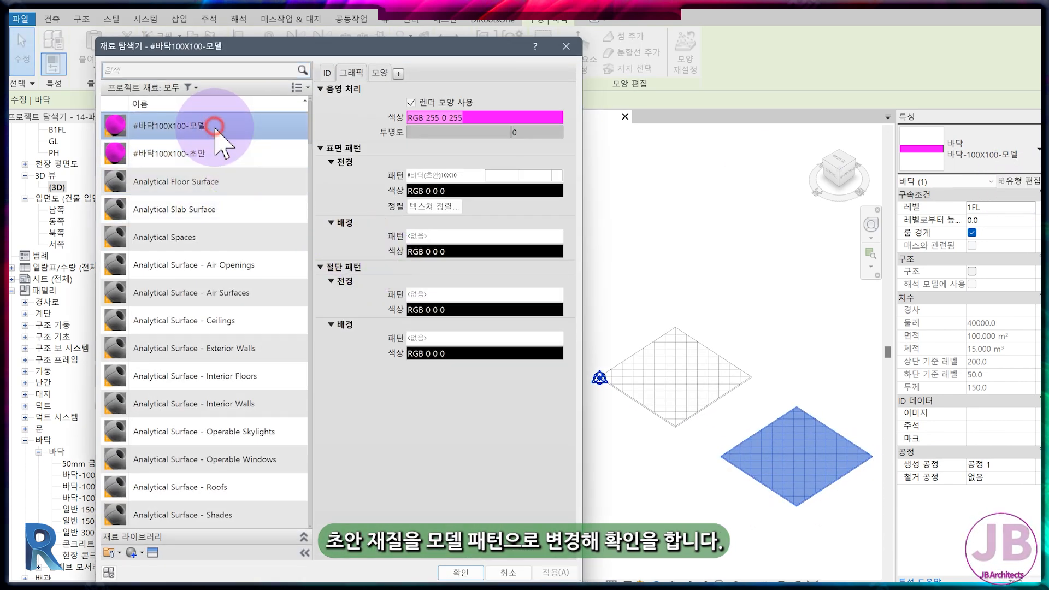
Check the spacing settings of the 바닥(모델)-100X100 pattern and apply the #바닥100X100-모델 material to the copied floor
click(519, 177)
click(520, 565)
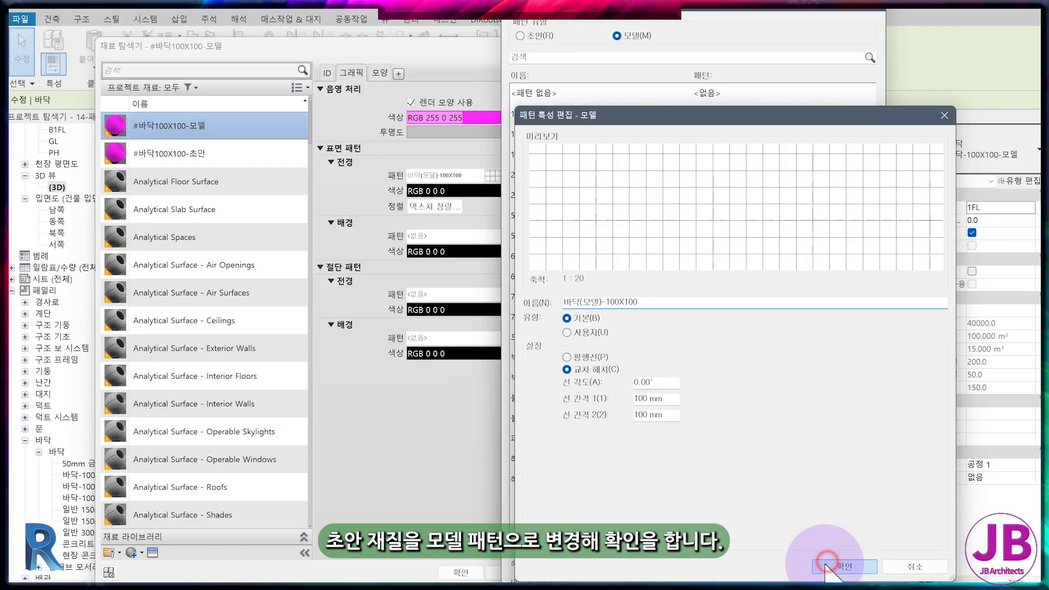
click(830, 567)
click(782, 572)
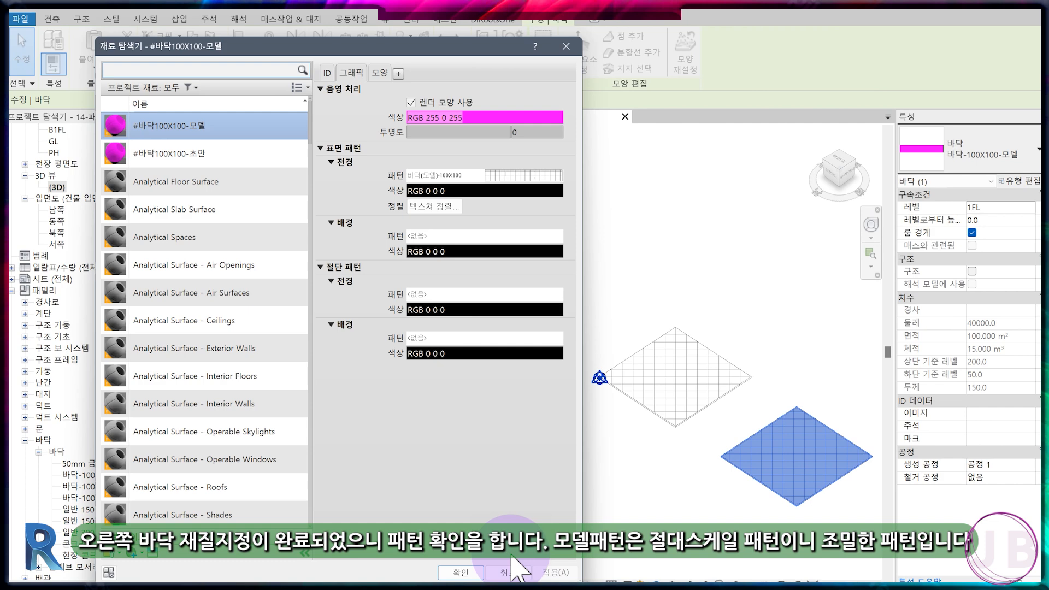
click(462, 571)
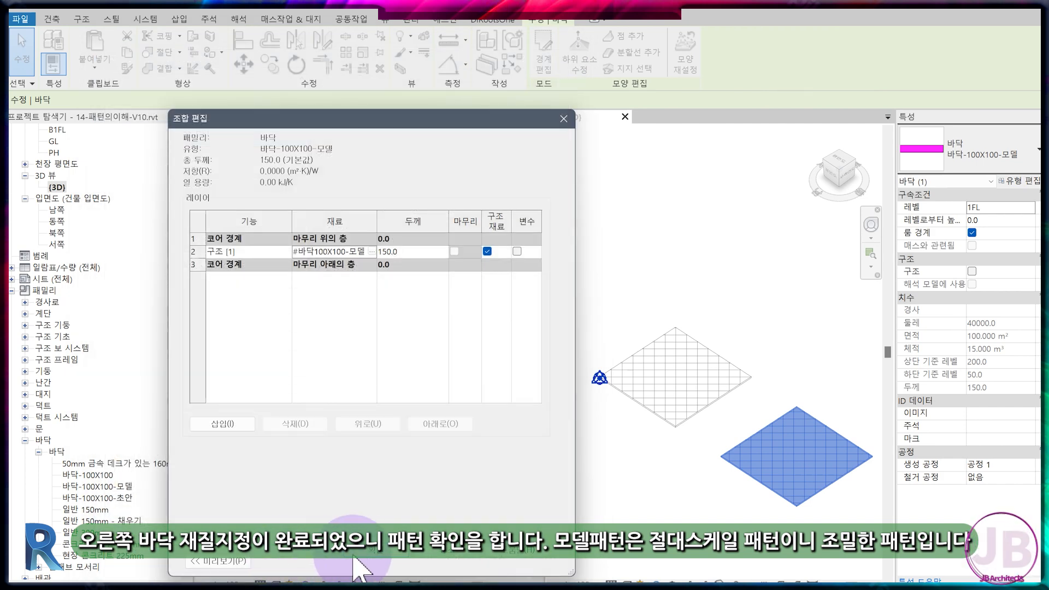
click(354, 561)
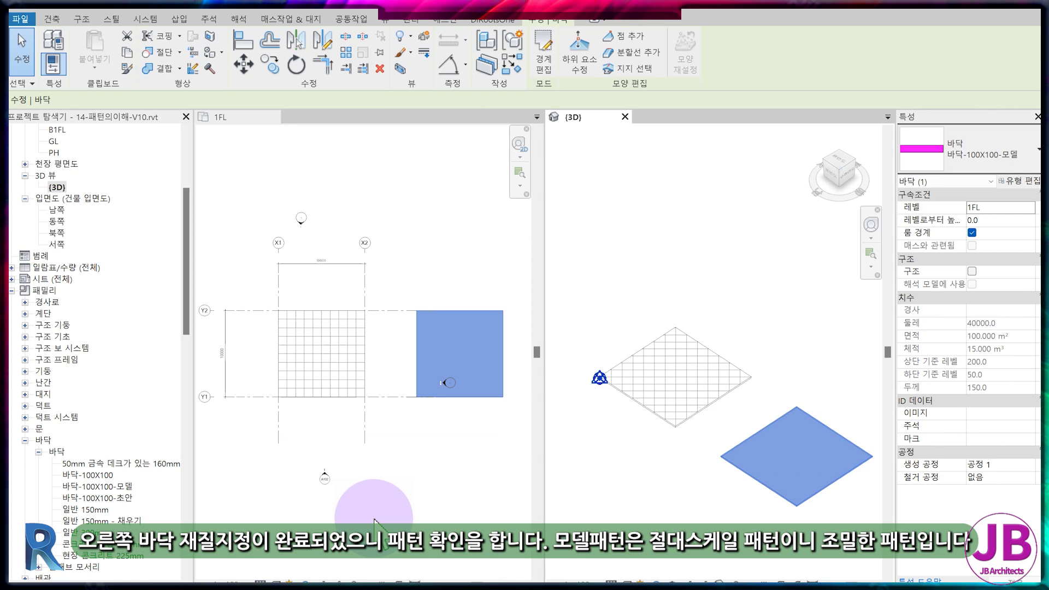
click(380, 508)
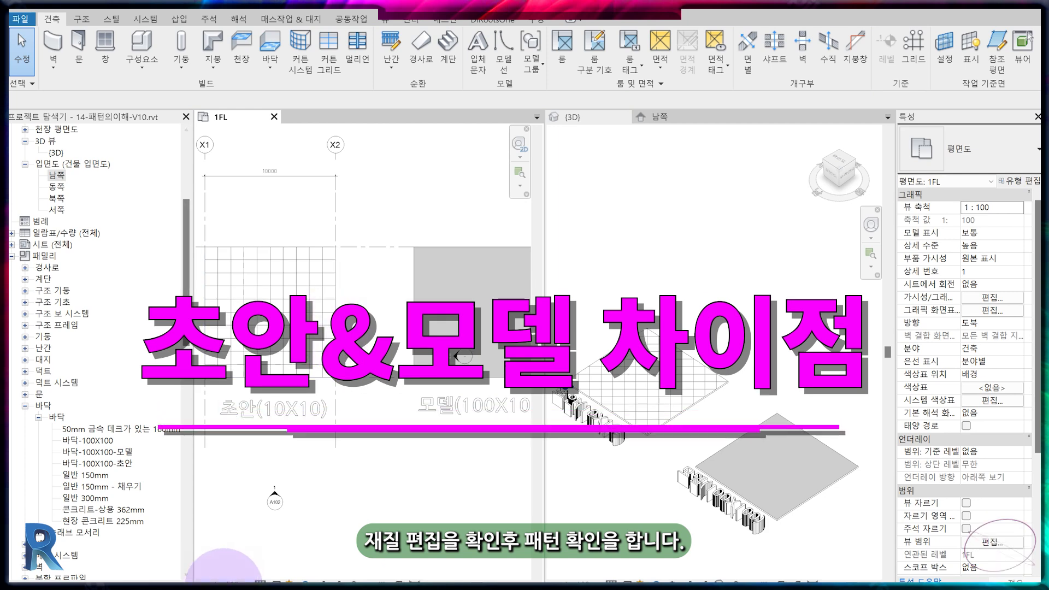
Examine the drafting and model floor patterns side by side in the 1FL plan at 1:100
click(224, 582)
click(261, 483)
click(256, 497)
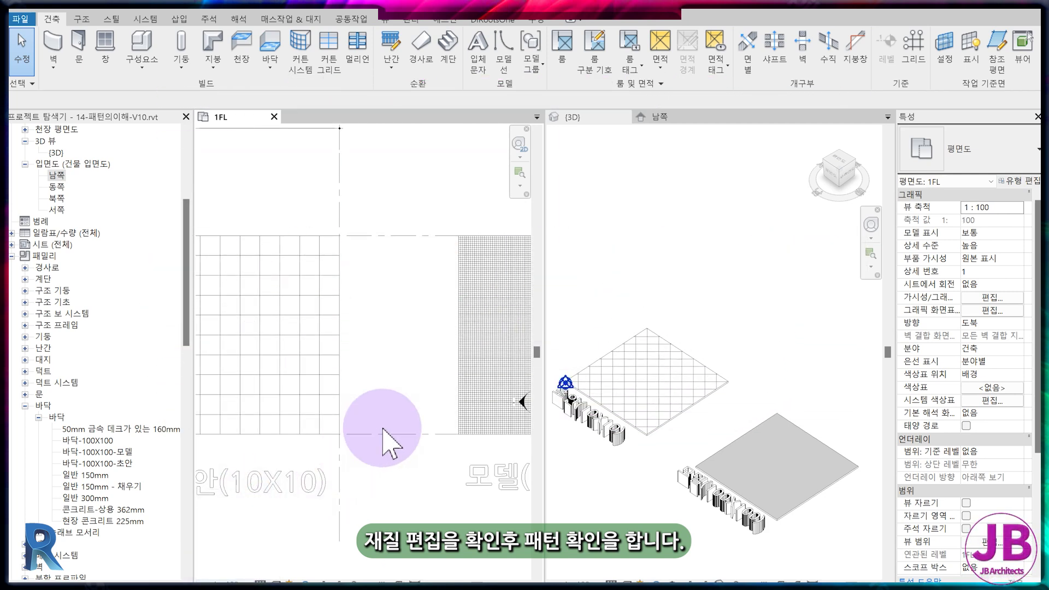
scroll(385, 433, down, 2)
middle_drag(386, 434, 354, 409)
Compare the two floor patterns in the 1FL plan at view scales 1:50, 1:10 and 1:1, and return to 1:100
click(224, 583)
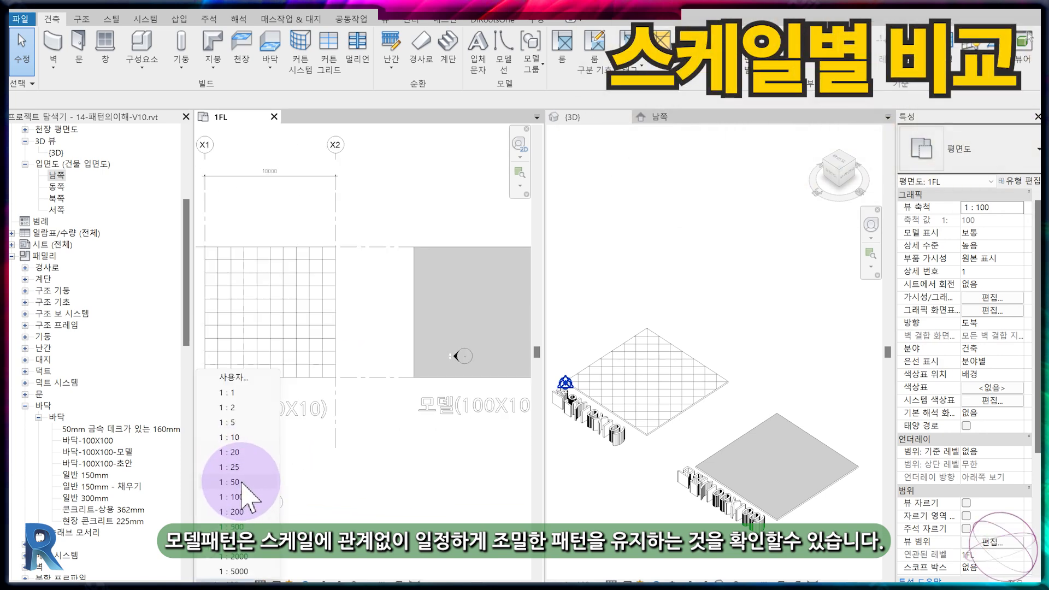
click(241, 482)
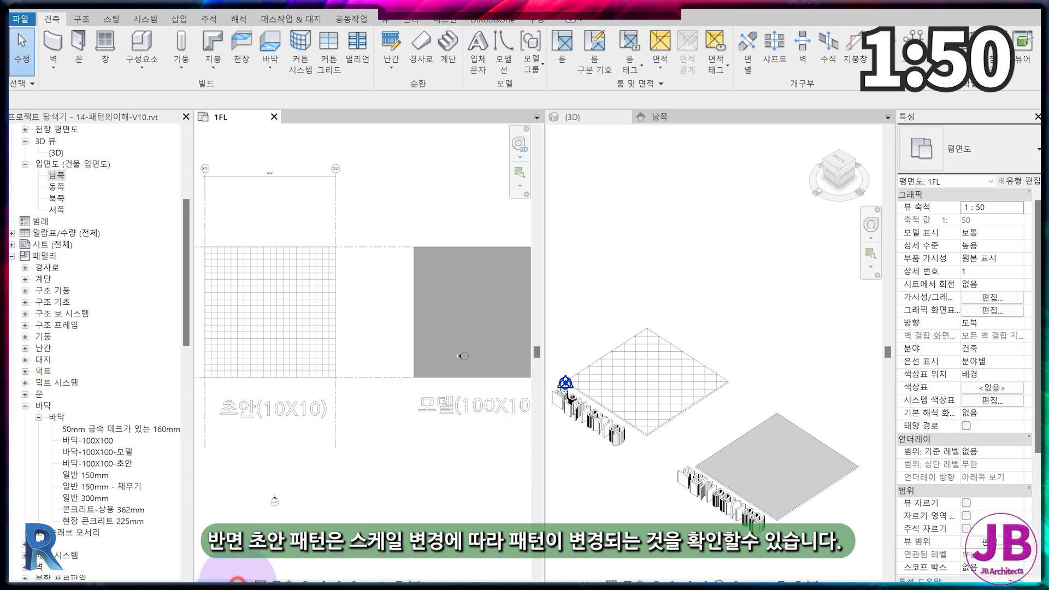
click(235, 582)
click(235, 447)
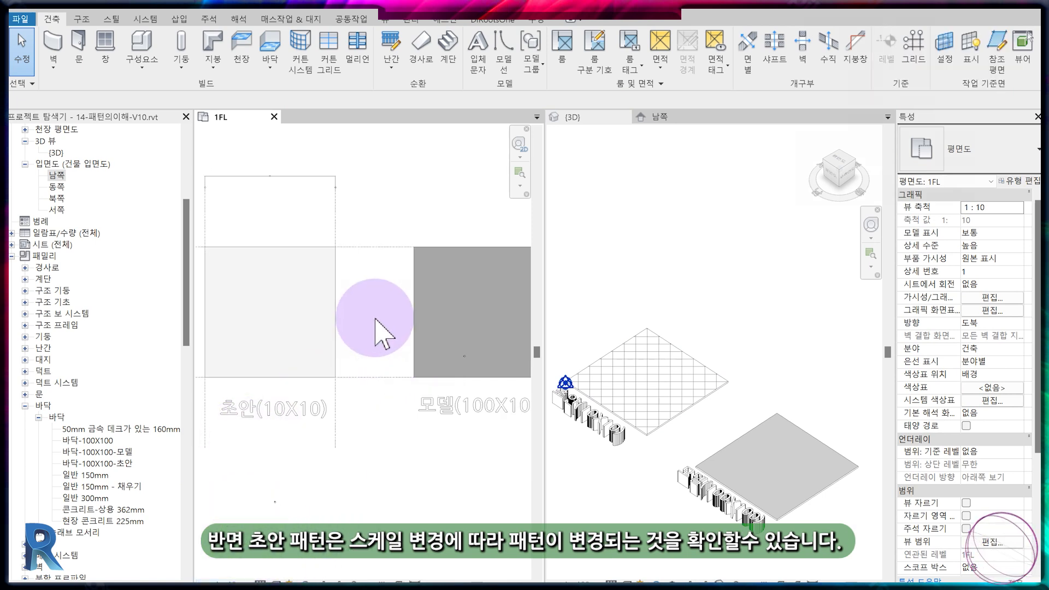
scroll(375, 318, up, 2)
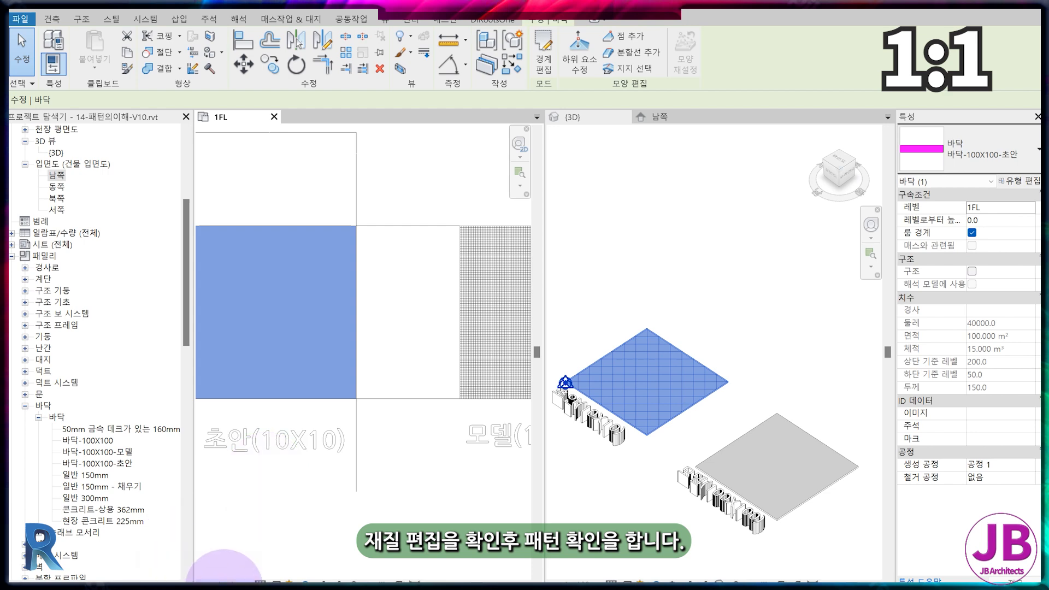
click(224, 581)
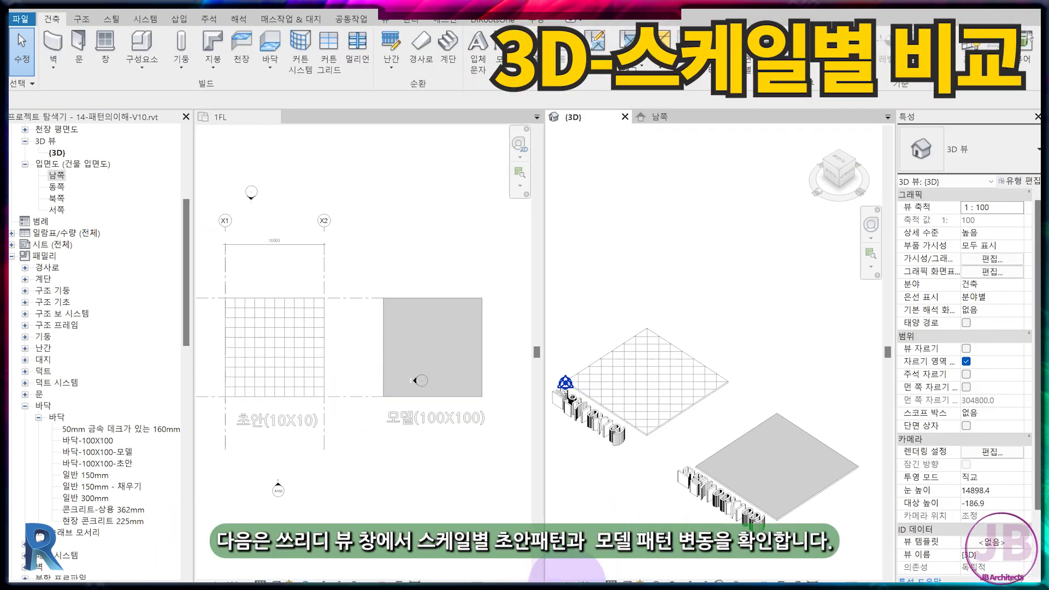
Compare the drafting and model floor patterns in the 3D view at scales 1:50 and 1:10, and return to 1:100
click(576, 582)
click(604, 483)
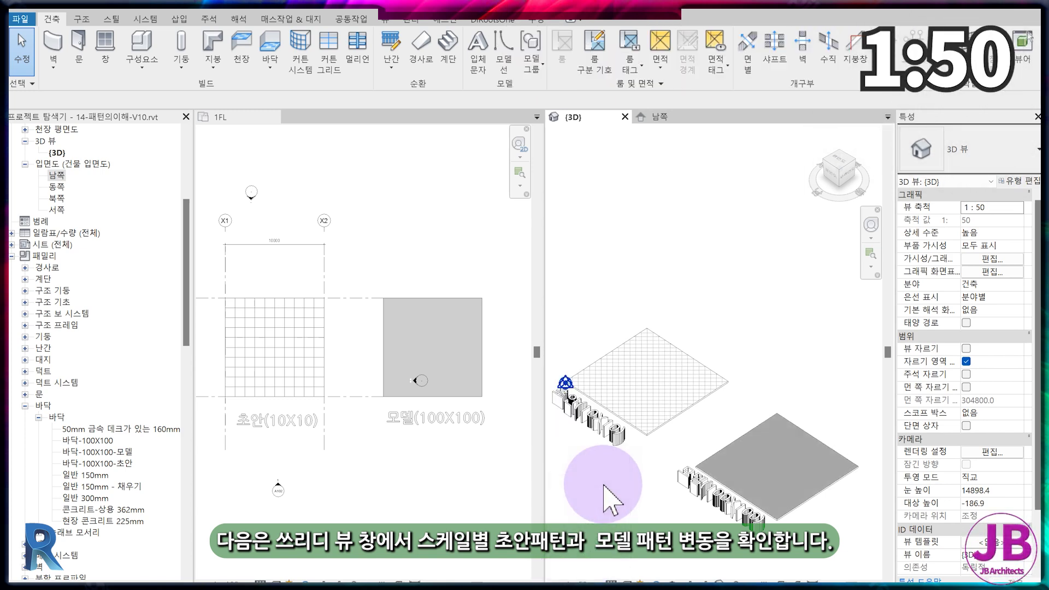
scroll(743, 483, up, 3)
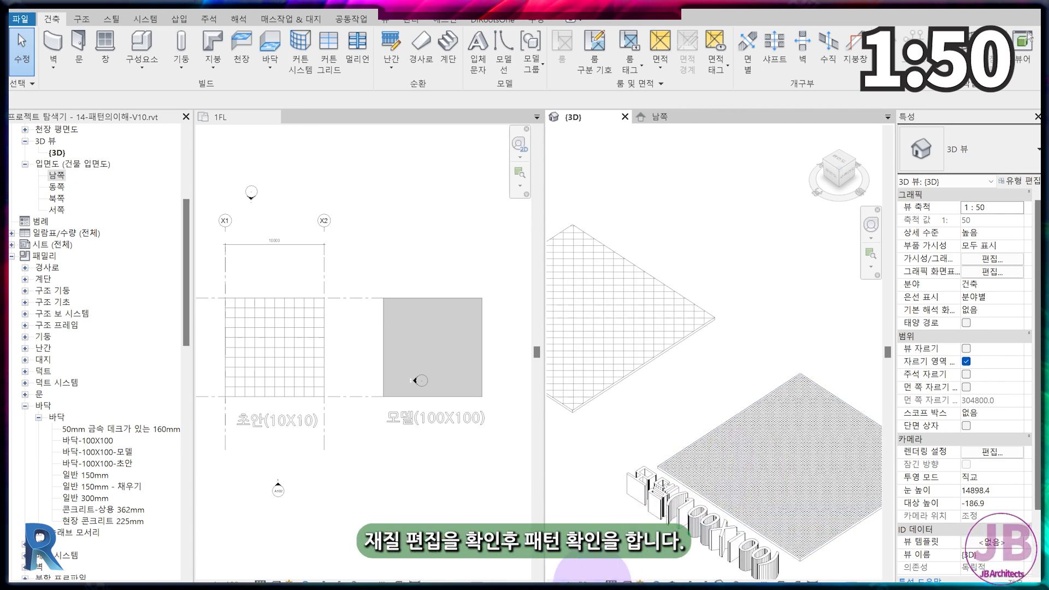
click(579, 437)
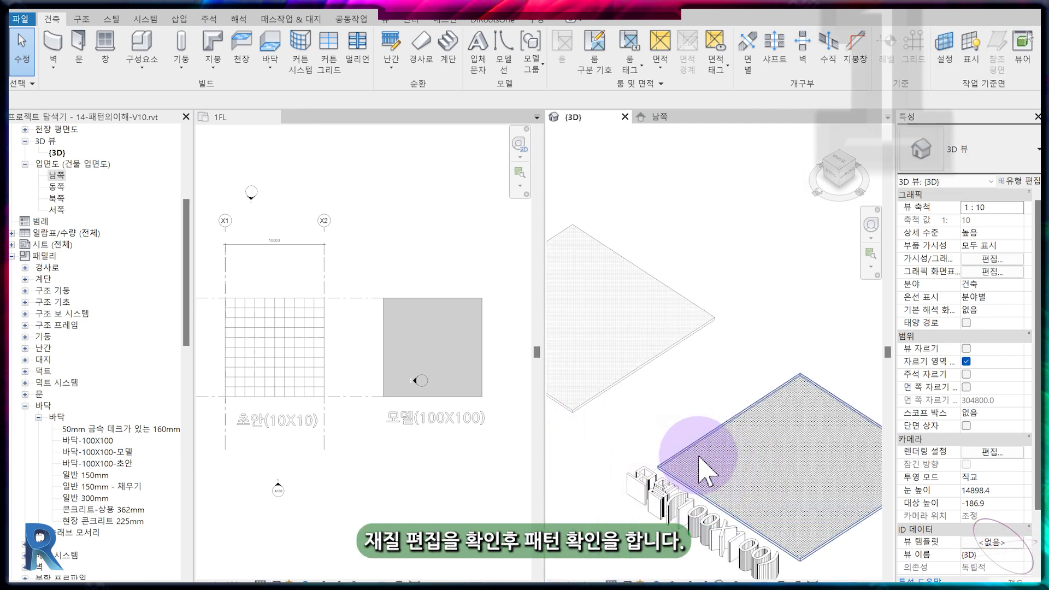
scroll(705, 470, up, 2)
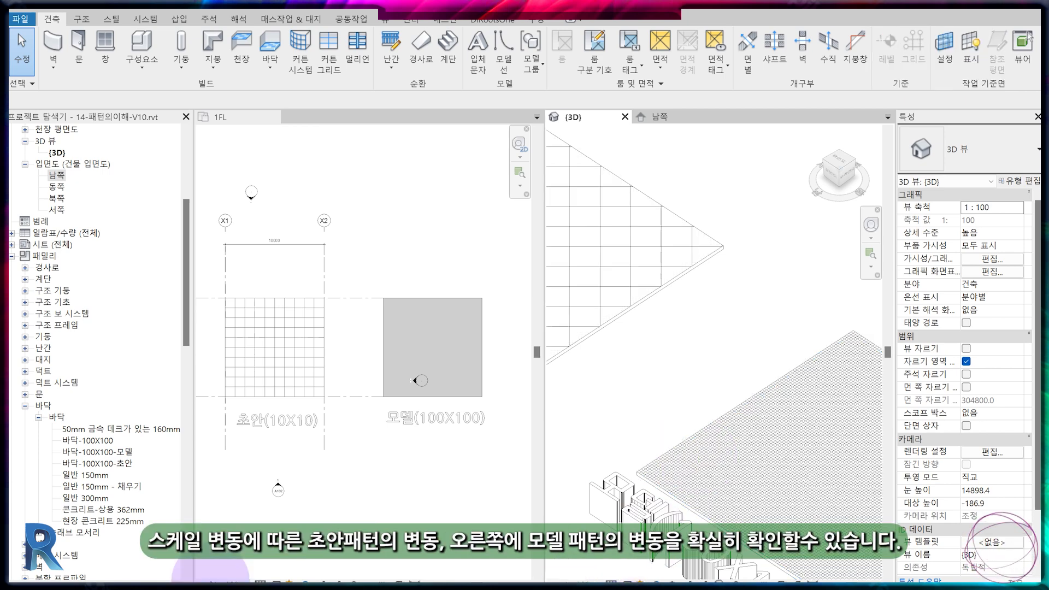
Compare the two floor patterns in the 1FL plan at view scales 1:10 and 1:50, and return to 1:100
click(210, 580)
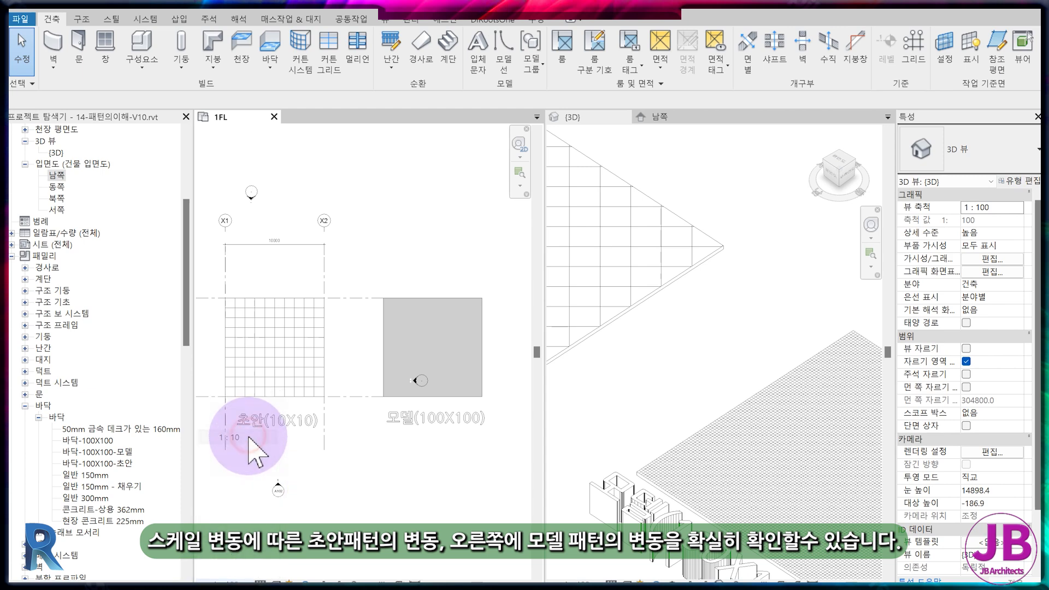
scroll(378, 336, up, 2)
click(218, 580)
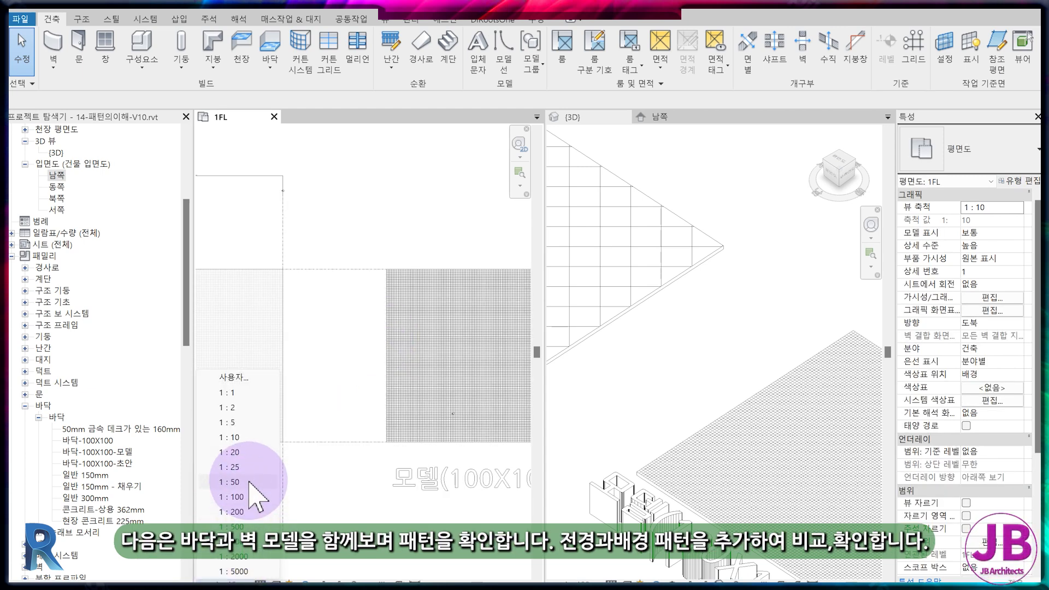
click(250, 482)
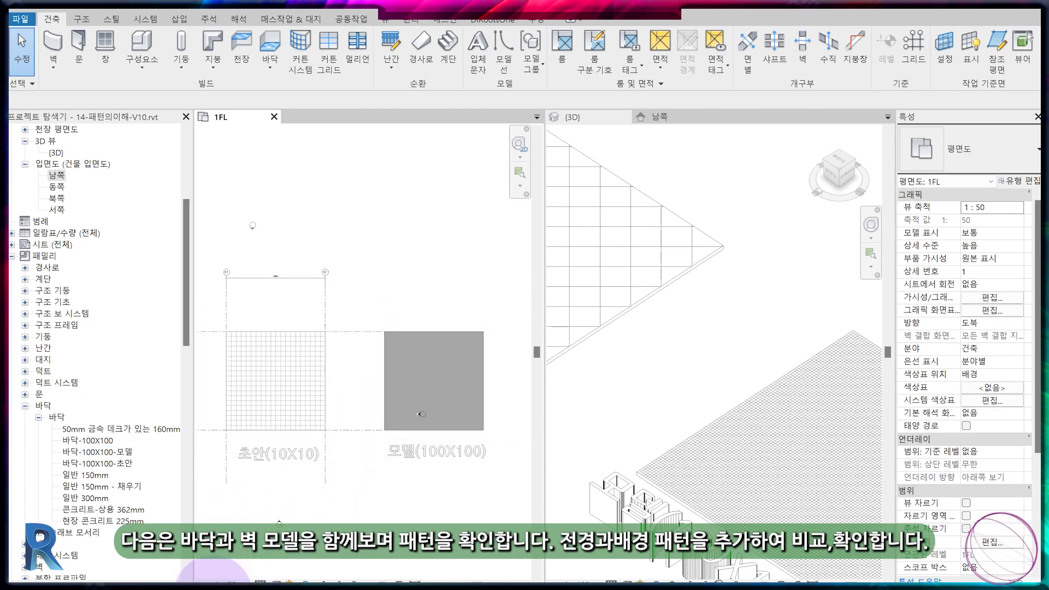
click(234, 497)
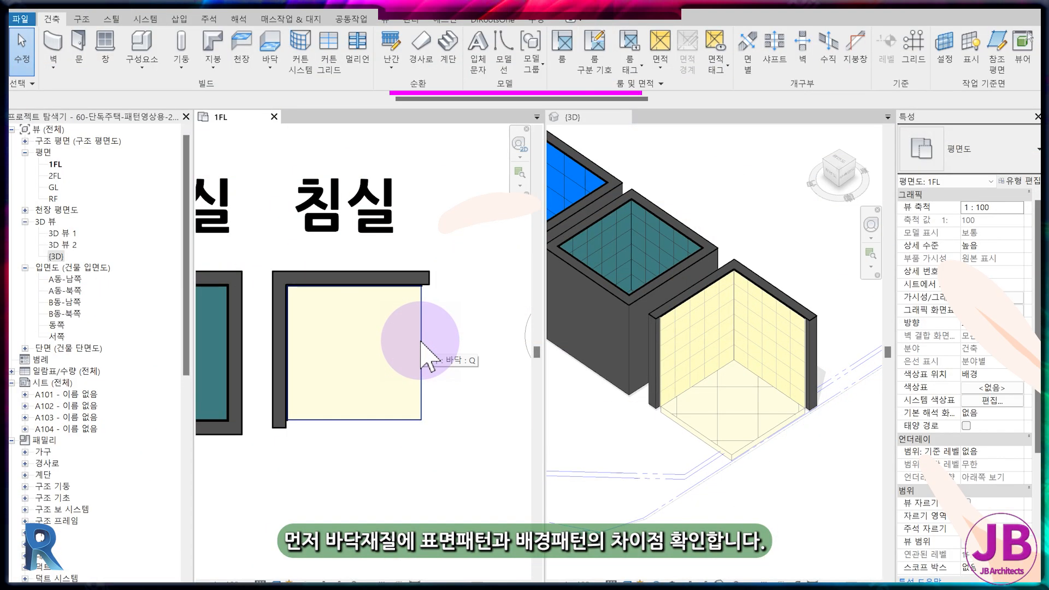
Inspect the line spacing of the #FIN-W1-침실 drafting pattern used as surface foreground in the 침실 floor's #FIN-F1-온돌 material
click(426, 355)
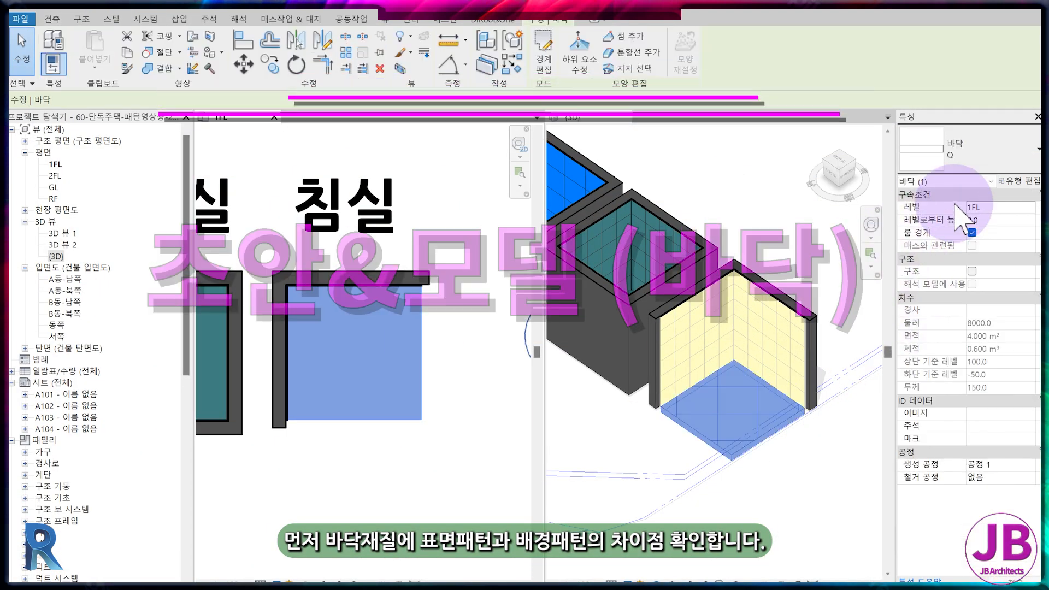
click(1017, 180)
click(791, 221)
click(732, 228)
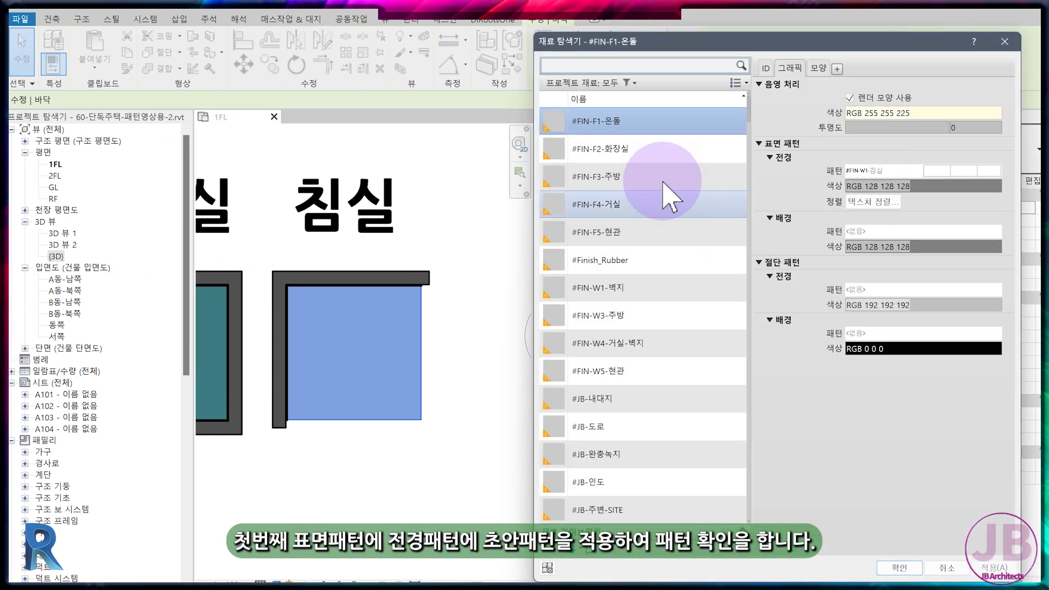
click(947, 170)
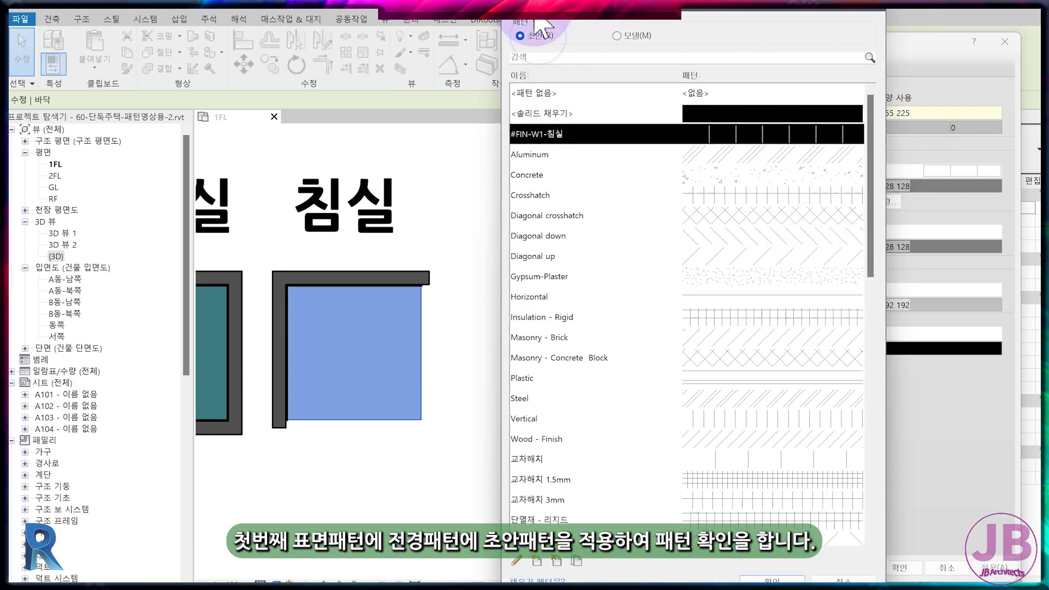
click(516, 563)
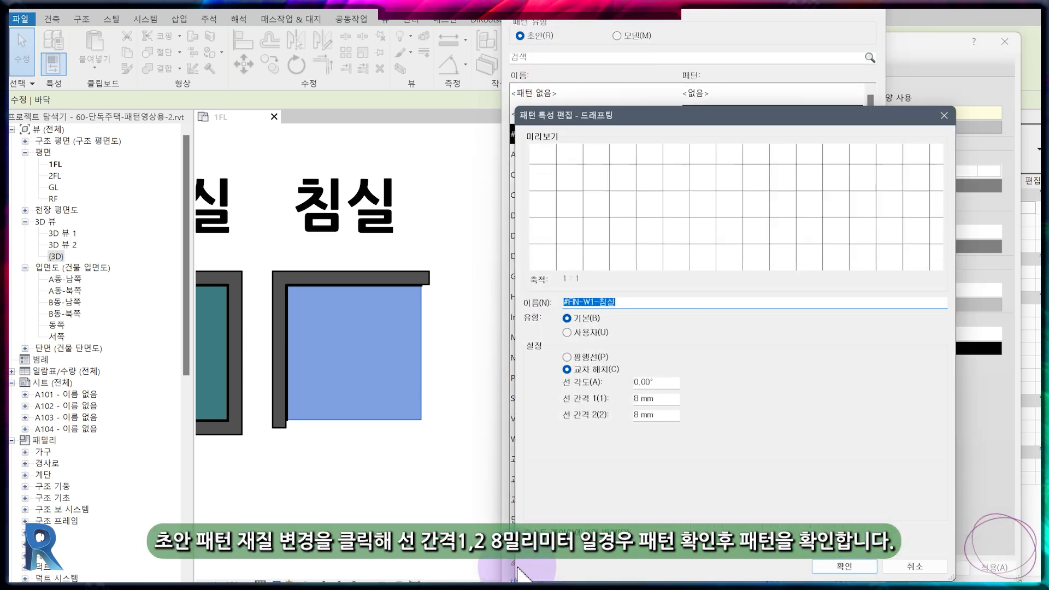
Close the pattern, material and floor type settings, and examine the 침실 floor's pattern in the 3D view
click(848, 566)
click(794, 570)
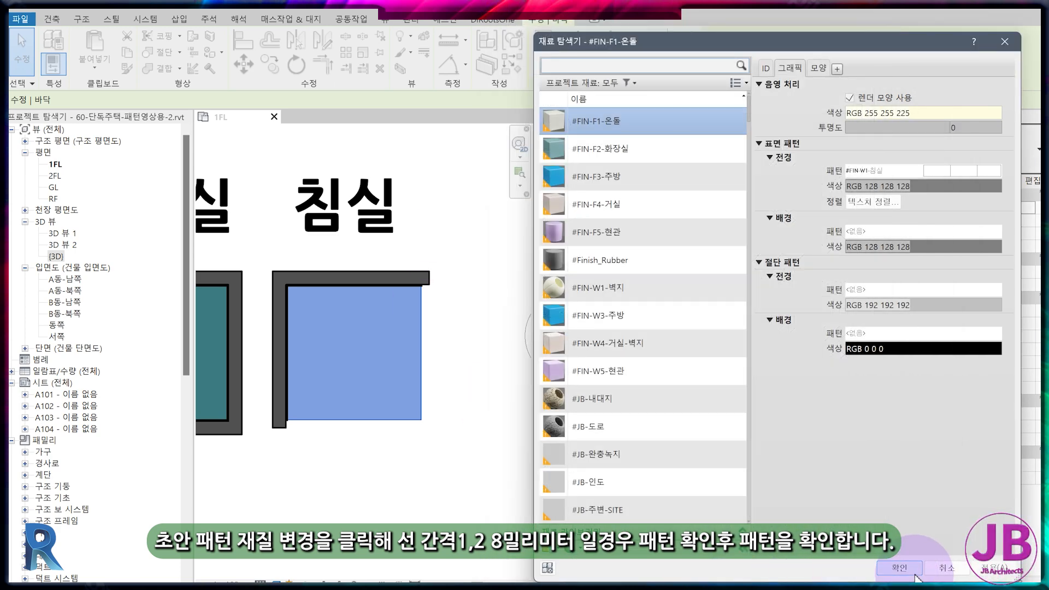
click(899, 567)
click(726, 568)
click(705, 519)
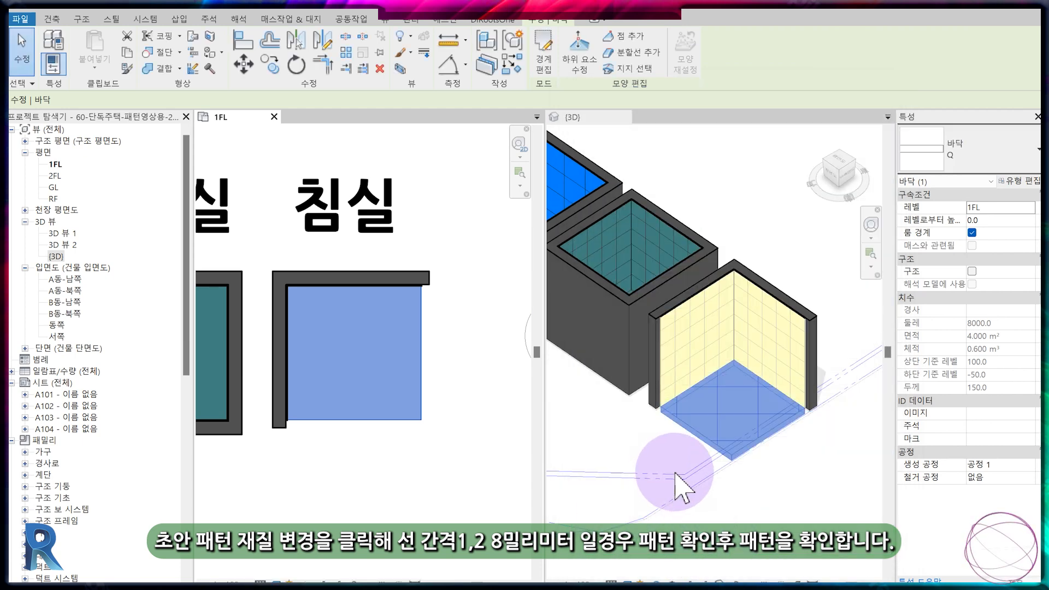
key(Escape)
click(693, 430)
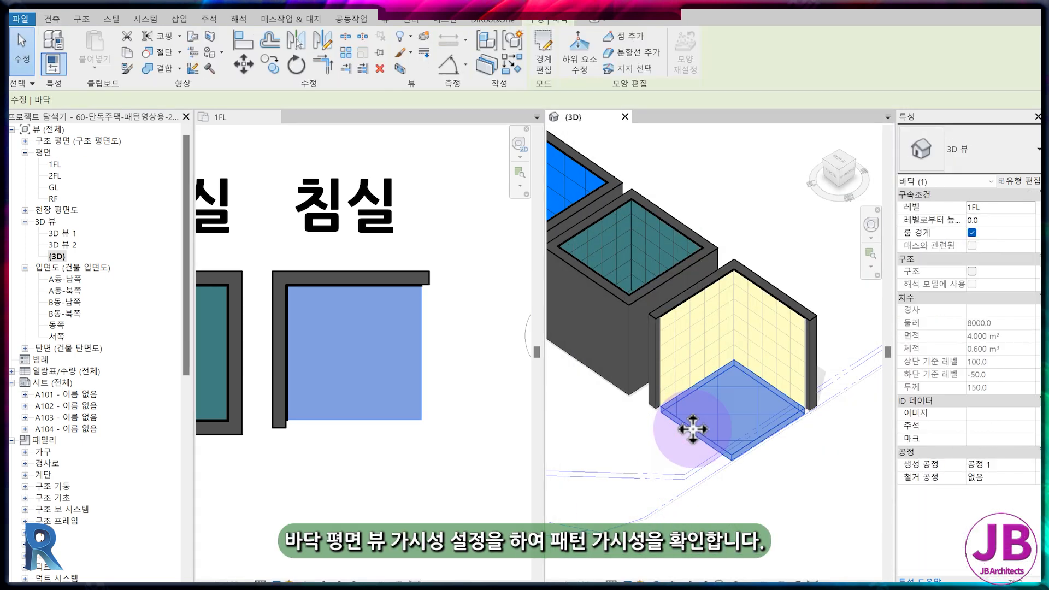
key(Escape)
Make the surface foreground pattern of the 바닥 category visible in the 1FL plan's visibility/graphics overrides
click(367, 486)
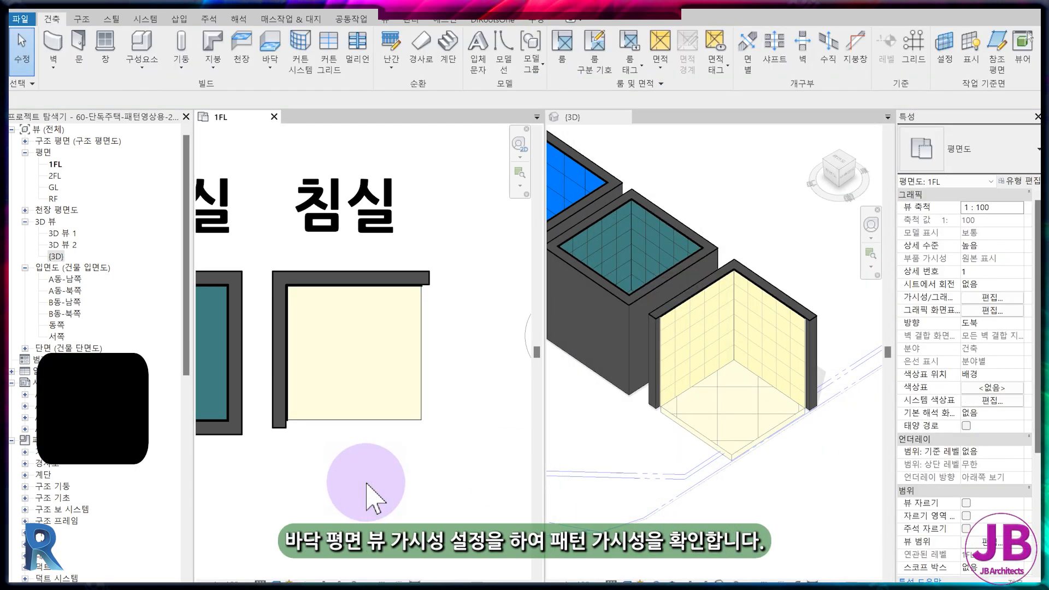
key(v)
key(v)
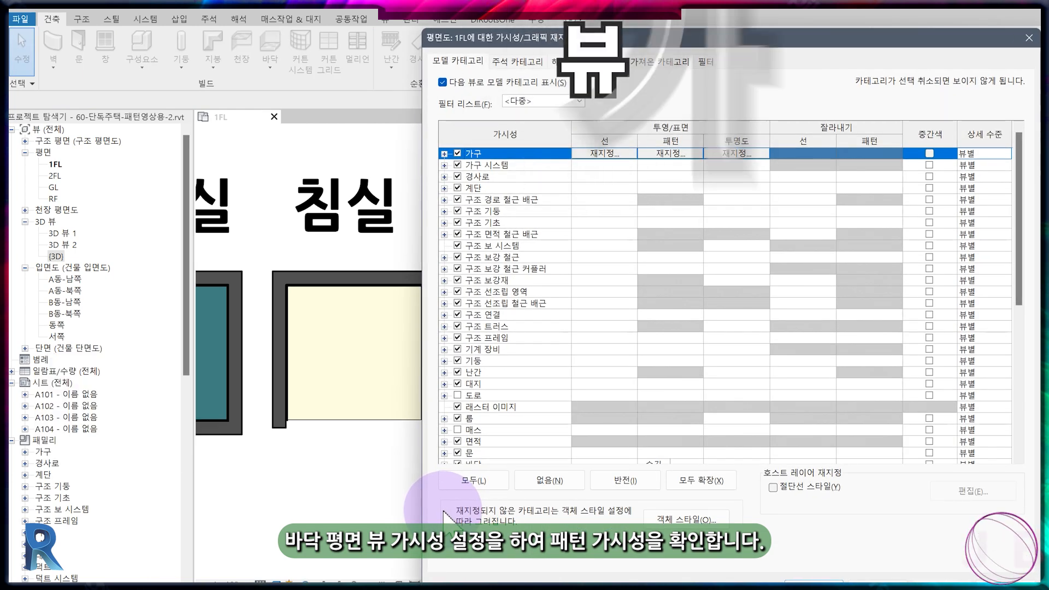
scroll(628, 415, down, 1)
click(654, 429)
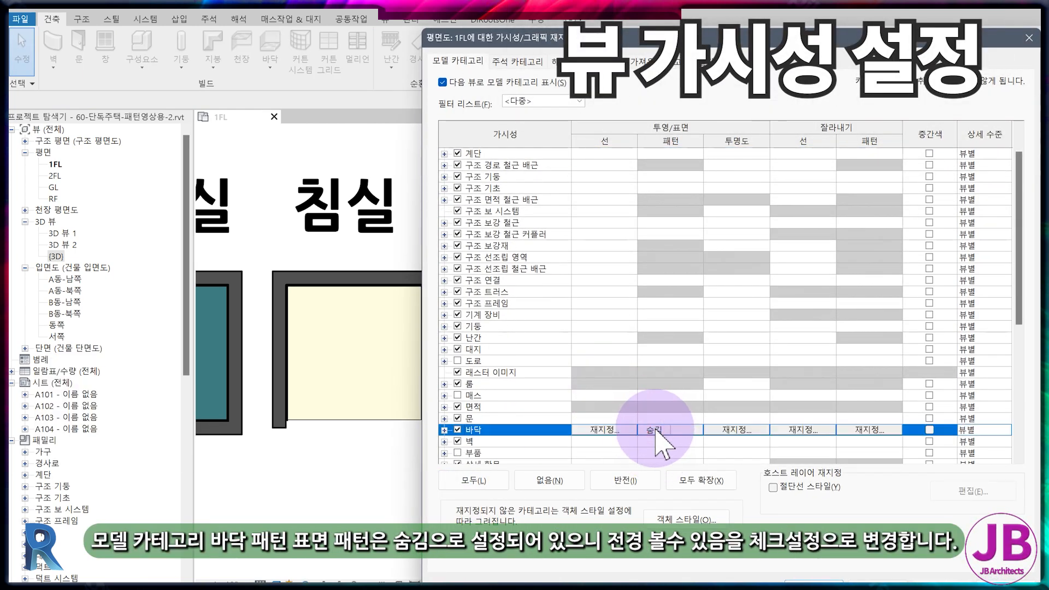
click(656, 430)
click(687, 265)
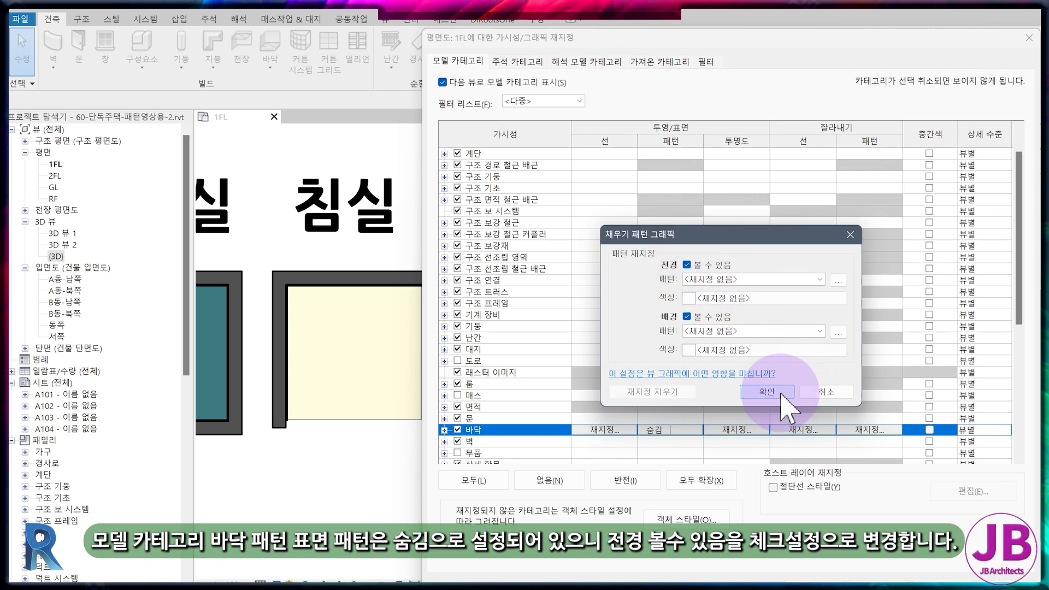
click(781, 393)
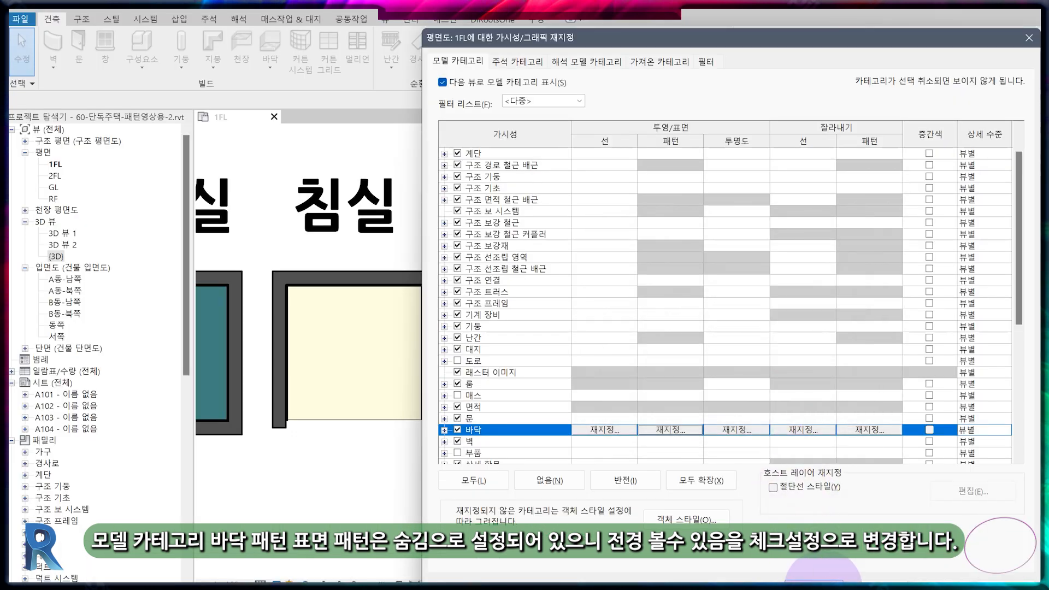
click(822, 582)
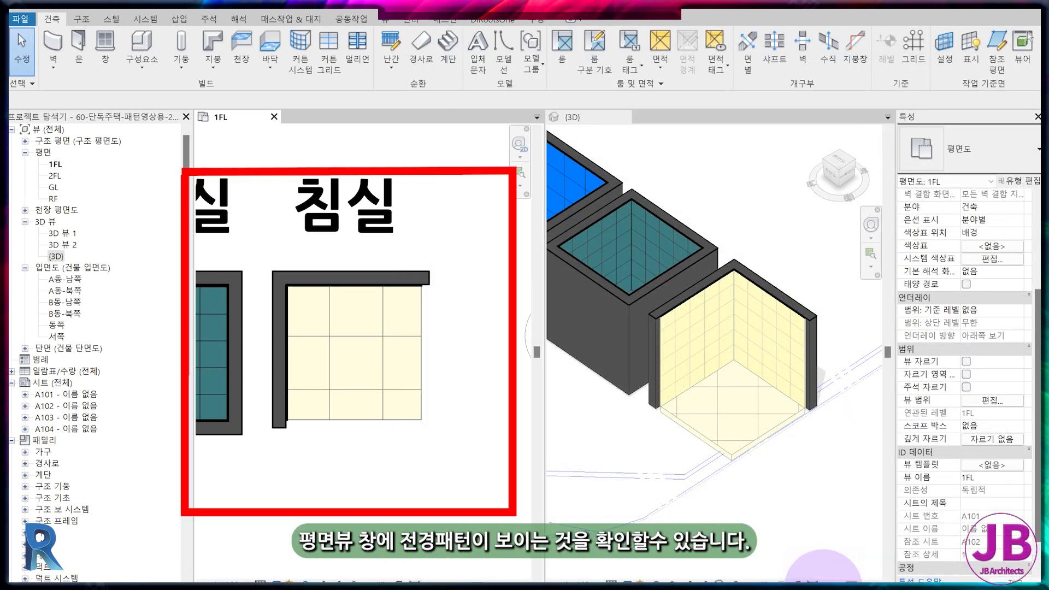
Open the graphics settings of the #FIN-F1-온돌 material from the structure layer of the 침실 floor's type Q
click(416, 354)
click(1008, 203)
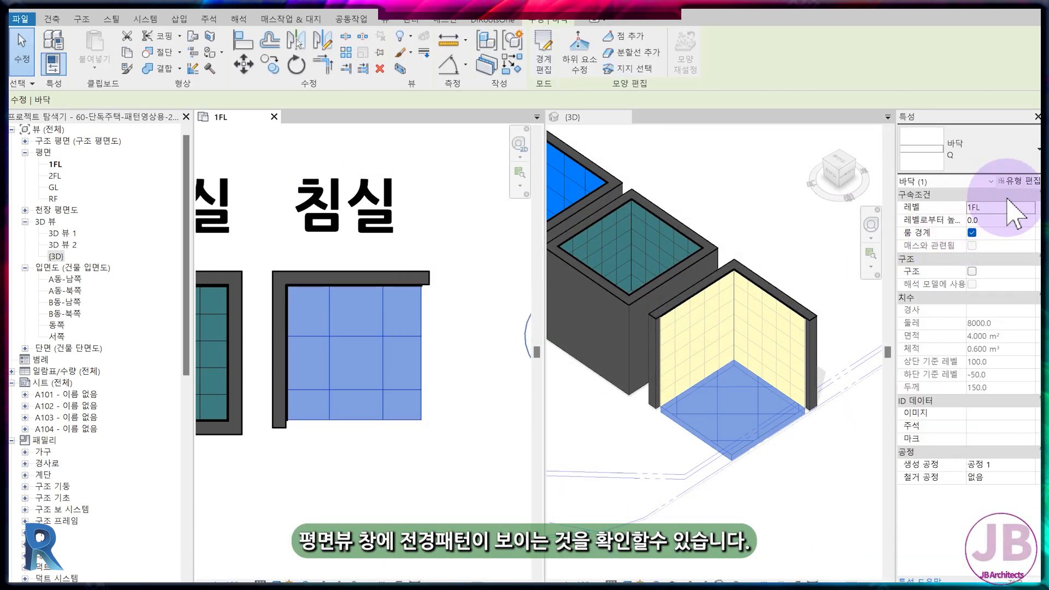
click(1020, 182)
click(796, 216)
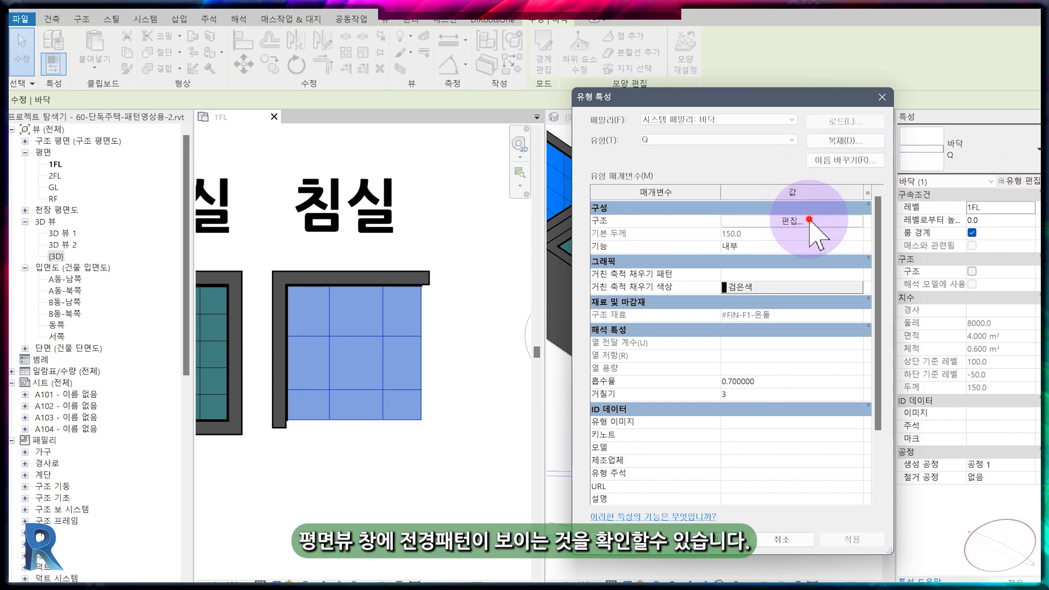
click(731, 230)
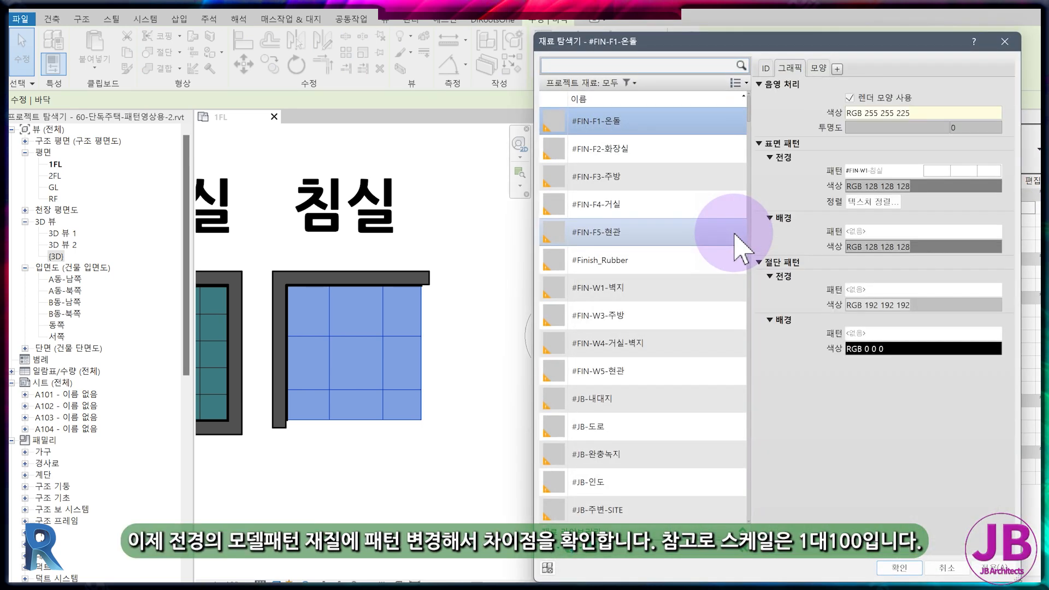
click(768, 68)
click(790, 71)
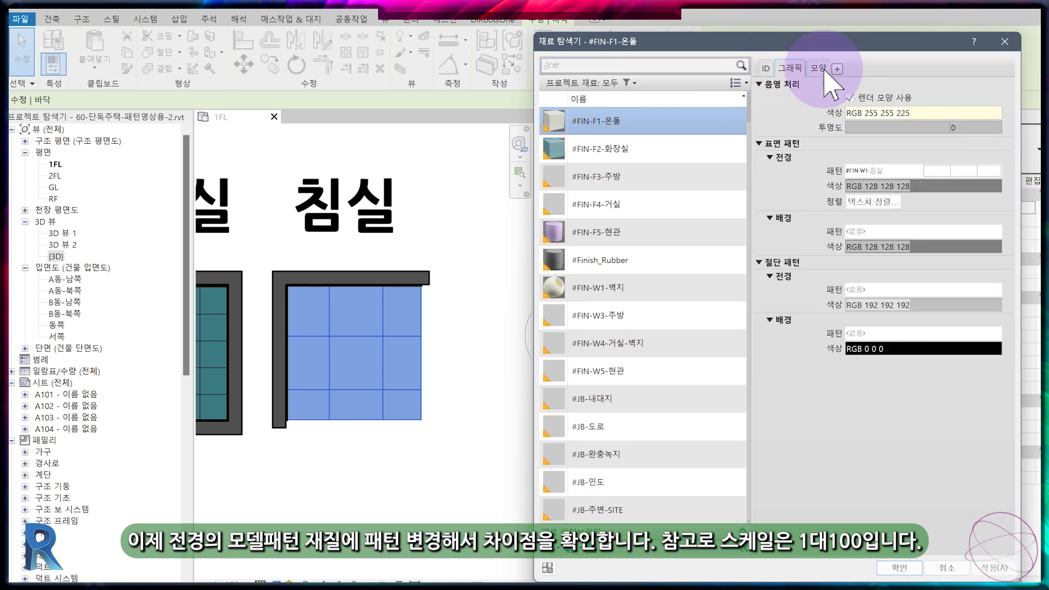
Set the material's surface foreground to the model pattern #FIN-F-침실, check its line spacing, and apply it to the floor type
click(948, 183)
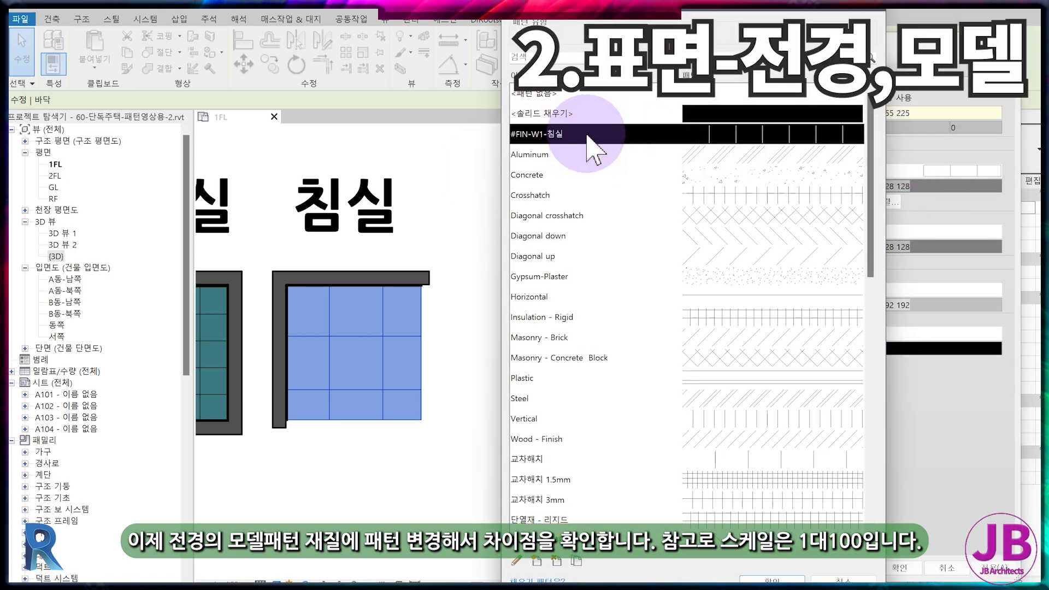
click(619, 36)
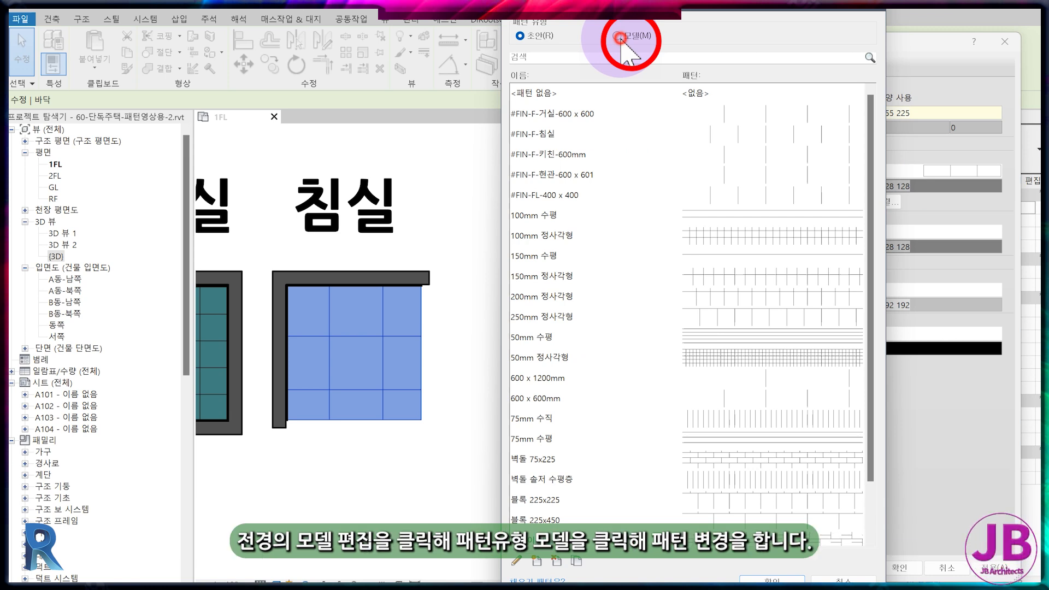
click(549, 134)
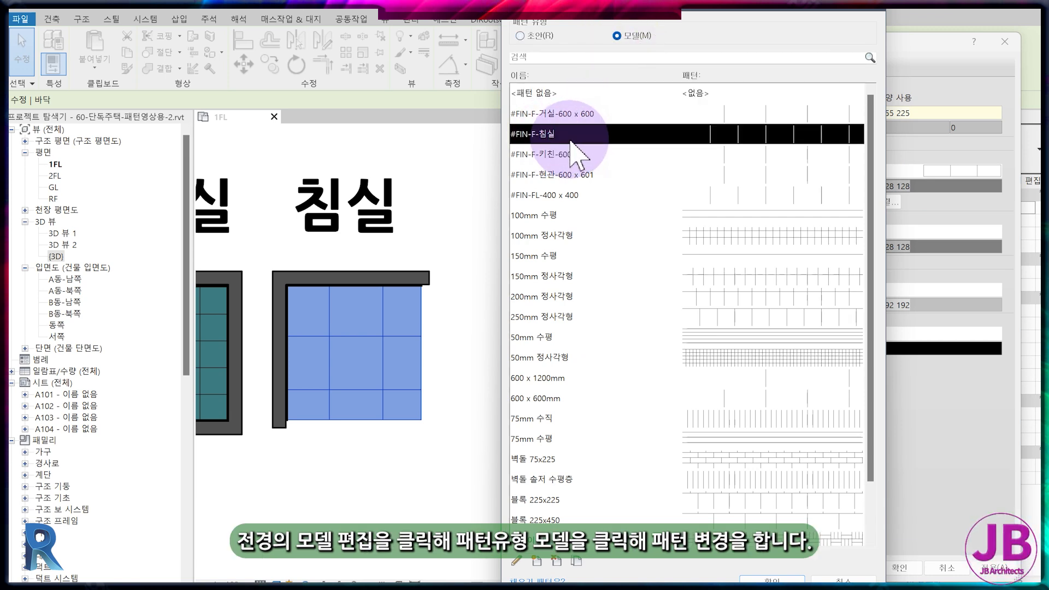
click(515, 561)
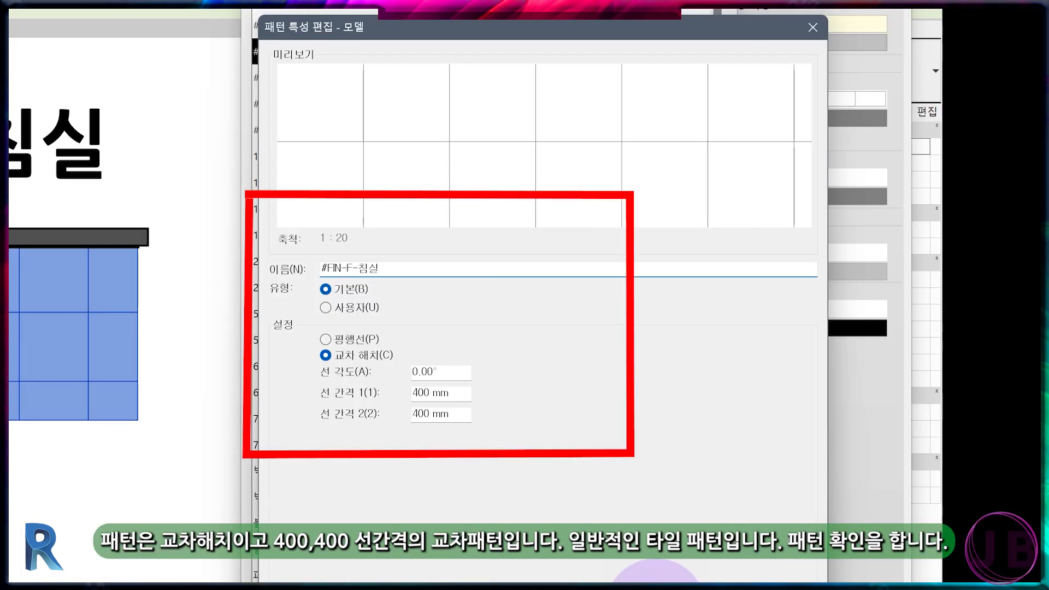
key(Return)
key(Return)
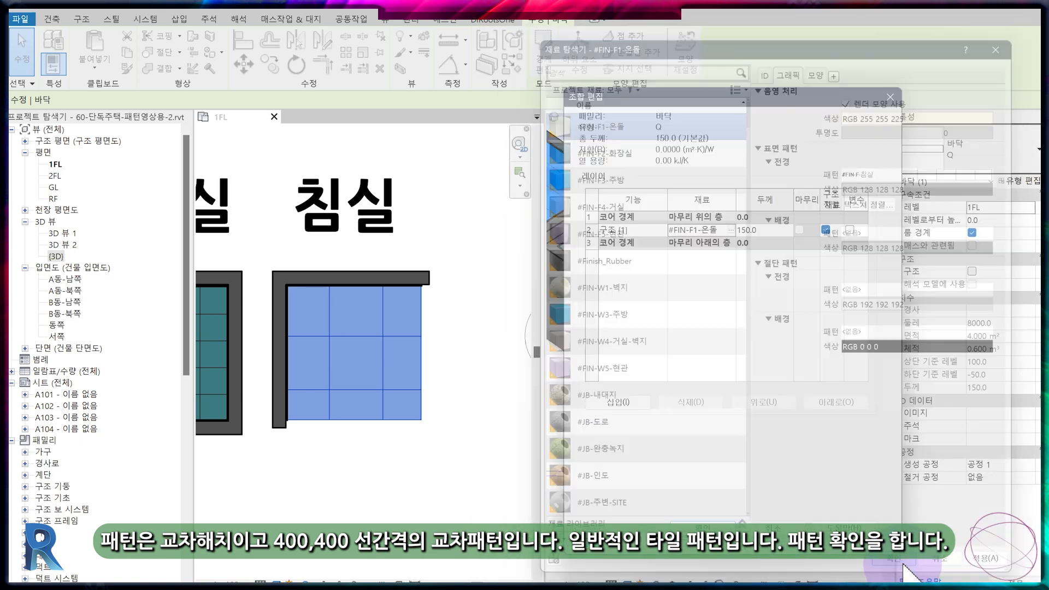
click(685, 513)
click(709, 562)
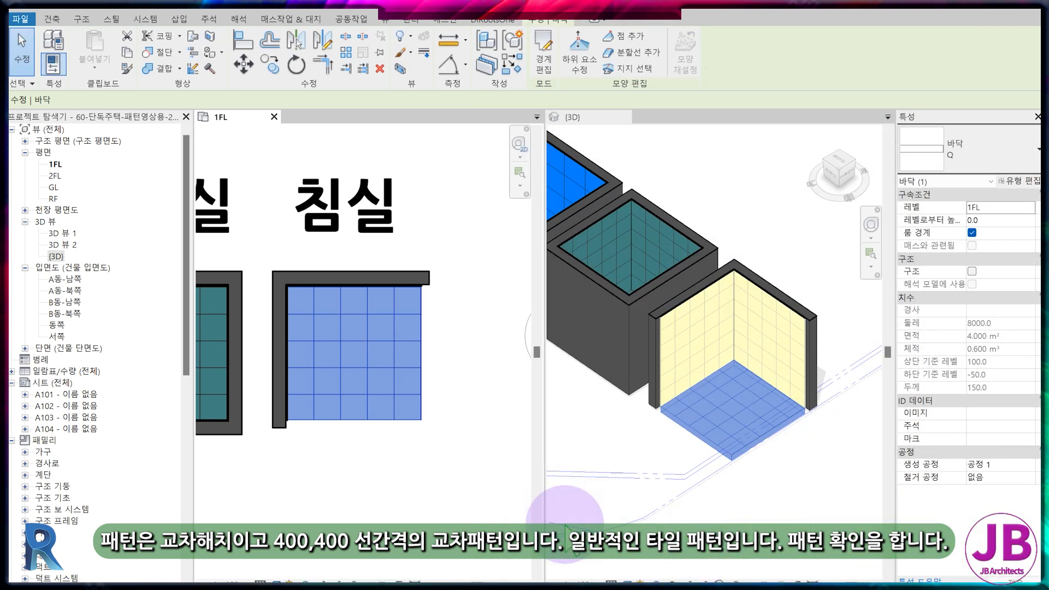
Reopen the 침실 floor's #FIN-F1-온돌 material from its structure layer and set the surface foreground pattern to 패턴 없음
click(416, 393)
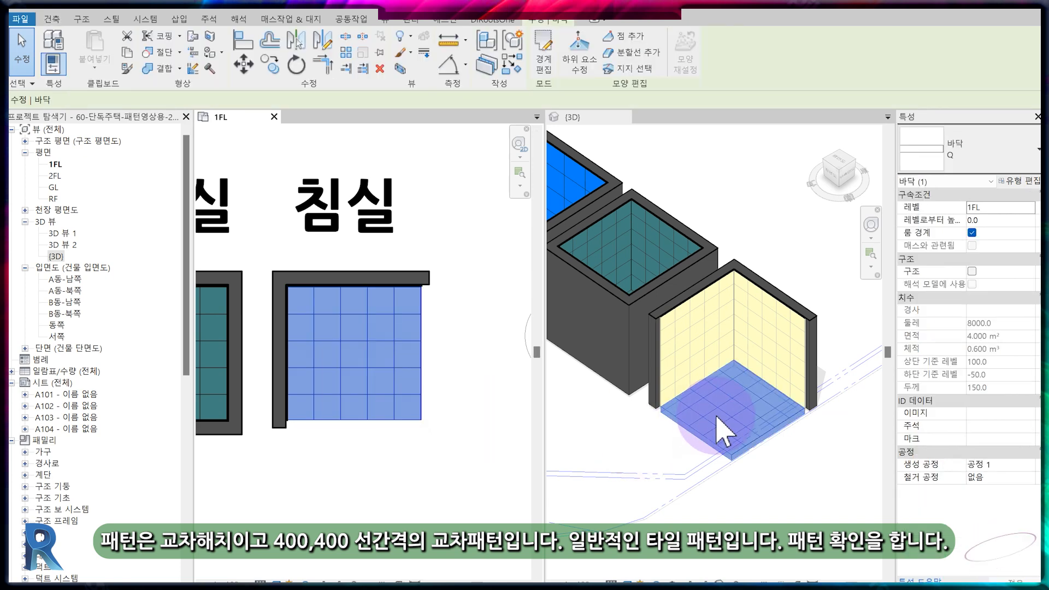
click(440, 400)
click(425, 382)
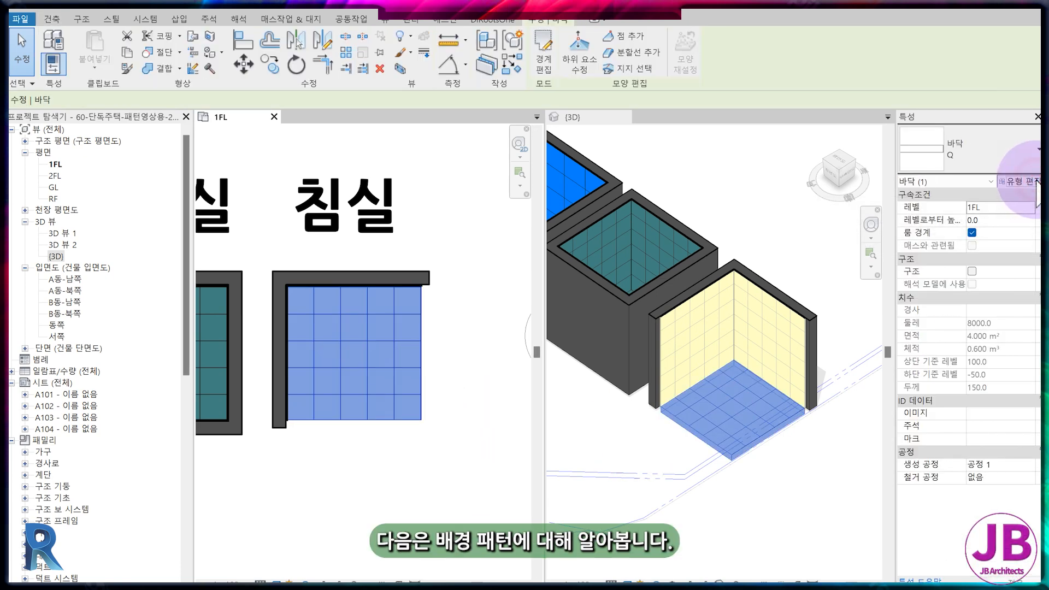
click(1018, 181)
click(792, 221)
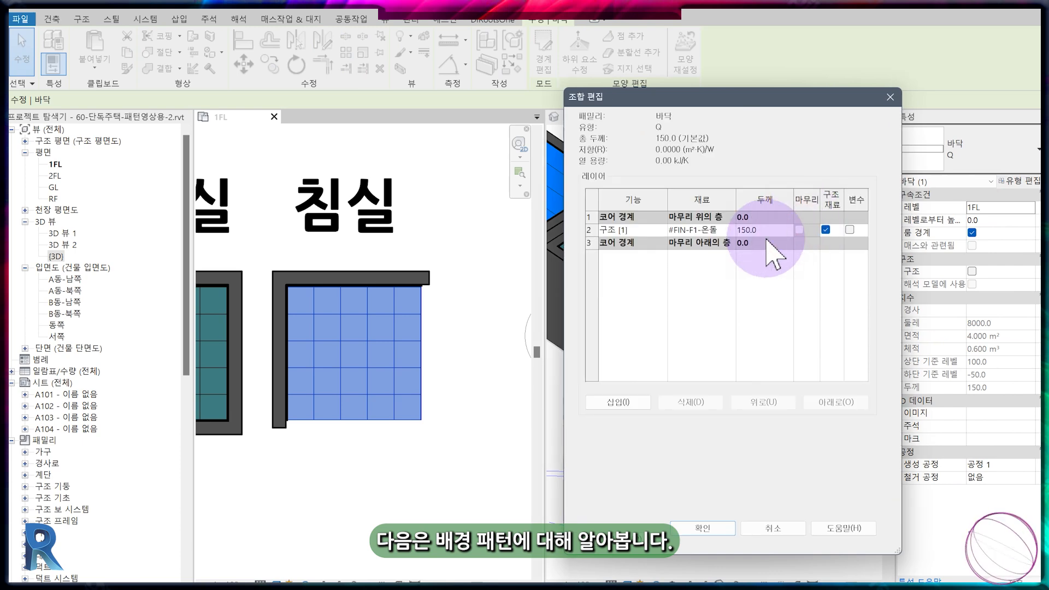
click(731, 230)
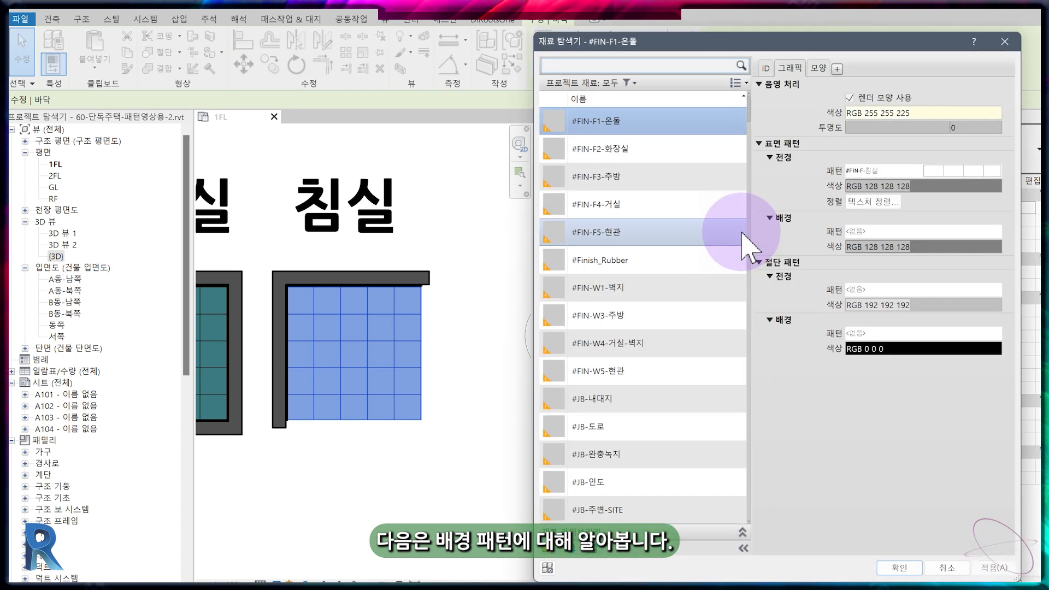
click(943, 173)
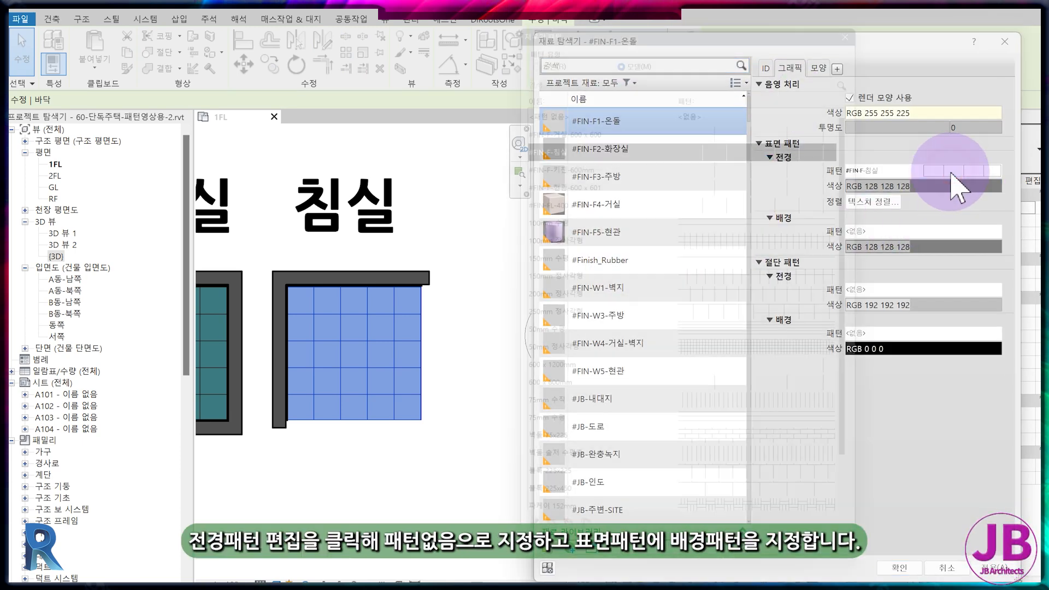
click(547, 94)
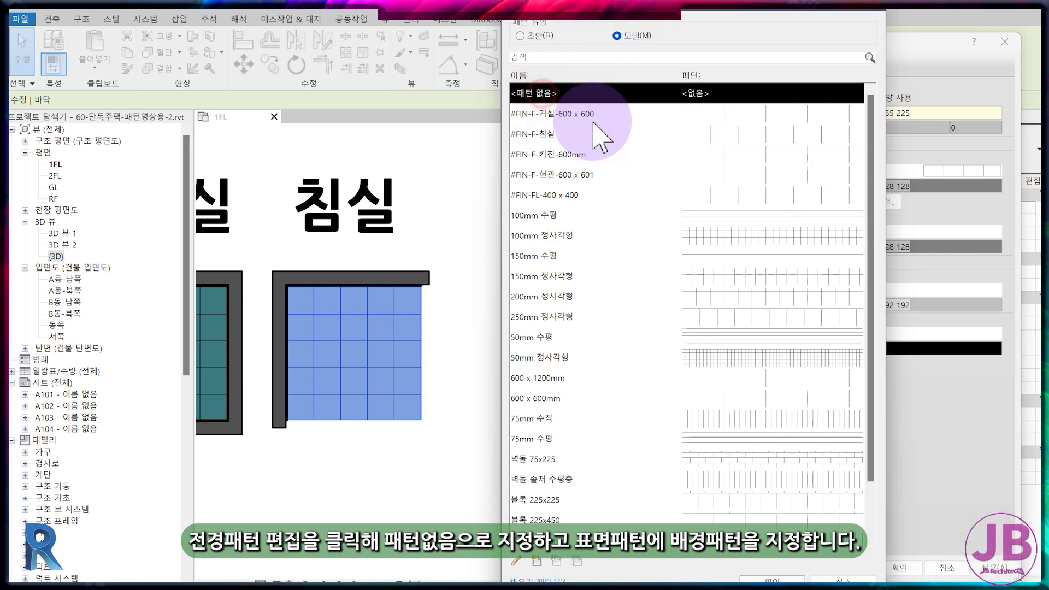
click(771, 578)
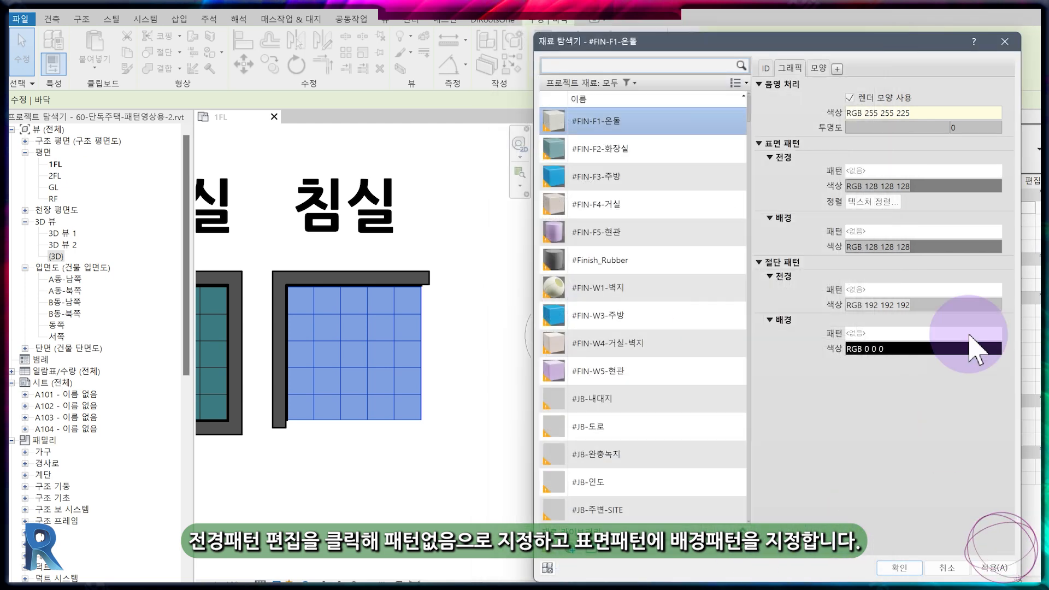
Set the material's surface background to the drafting pattern #FIN-W1-침실, checking the available pattern types and the pattern's properties
click(983, 234)
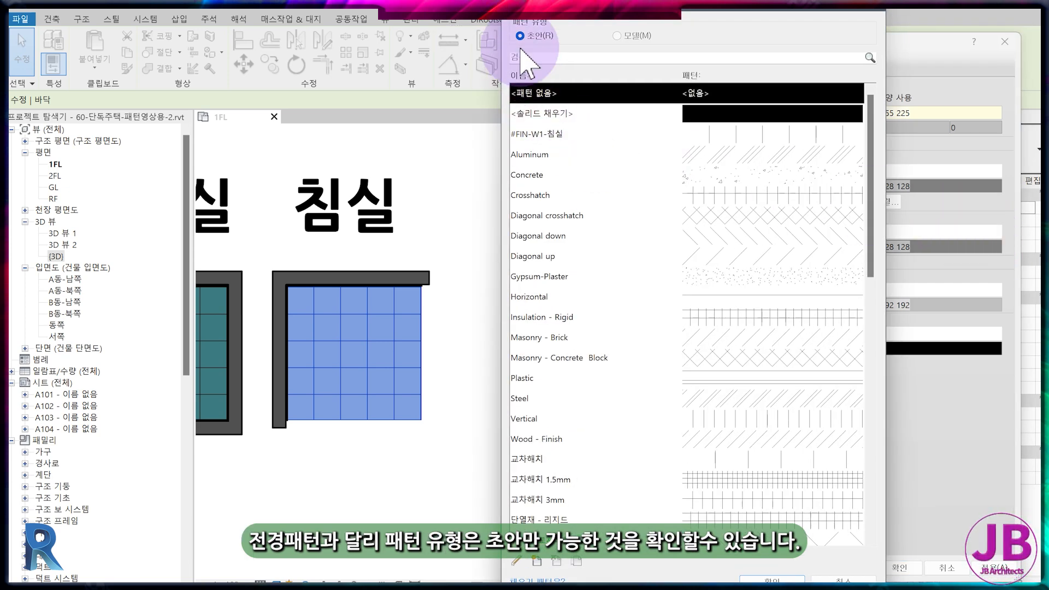
click(625, 39)
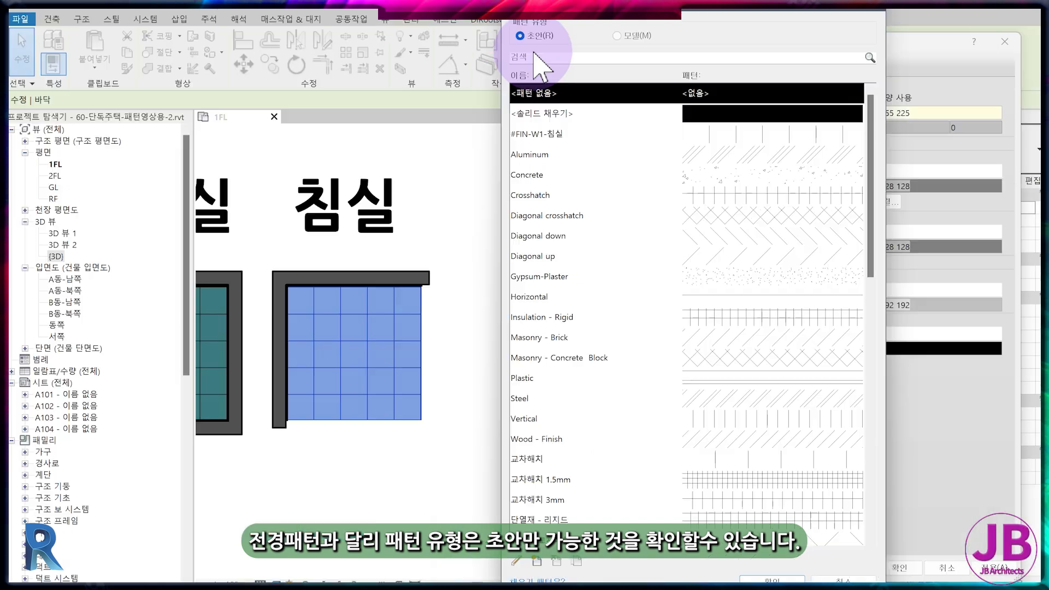
click(541, 133)
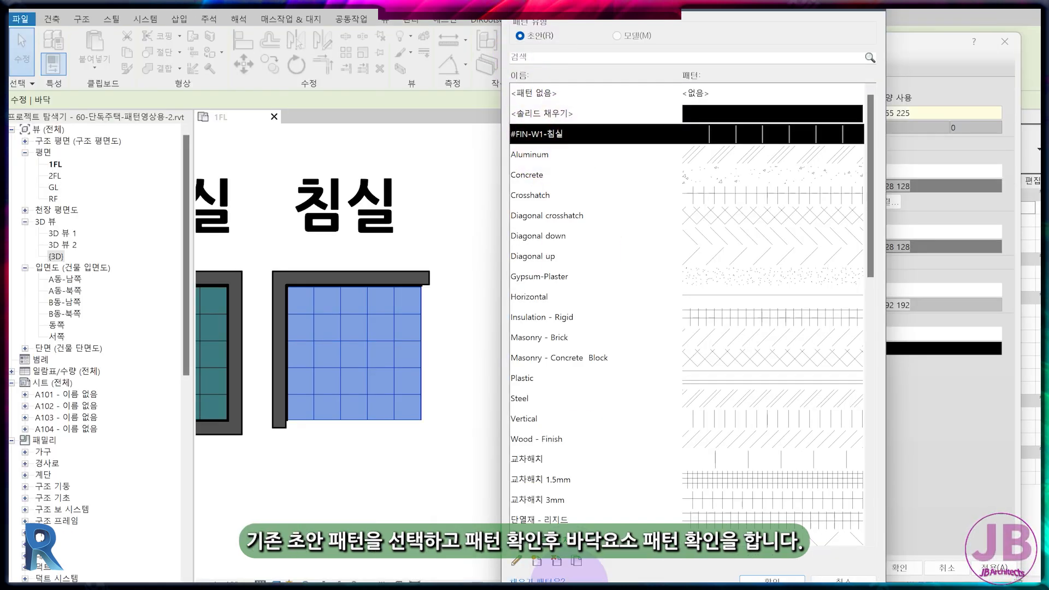
click(517, 562)
click(844, 566)
click(772, 569)
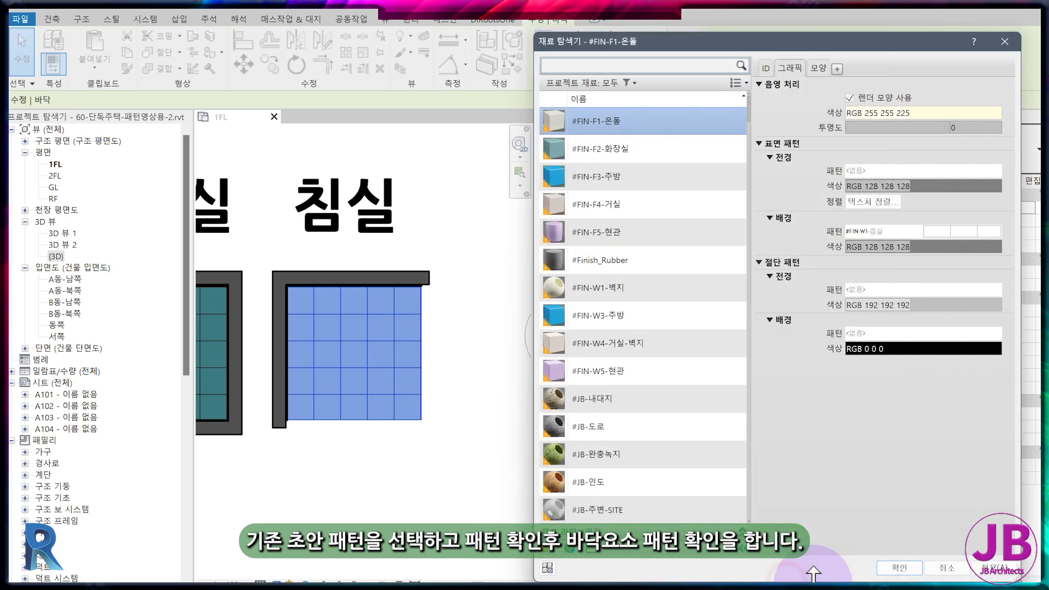
Apply the background pattern to floor type Q and examine the 침실 floor in the 1FL plan and 3D view
click(899, 568)
click(746, 541)
click(721, 536)
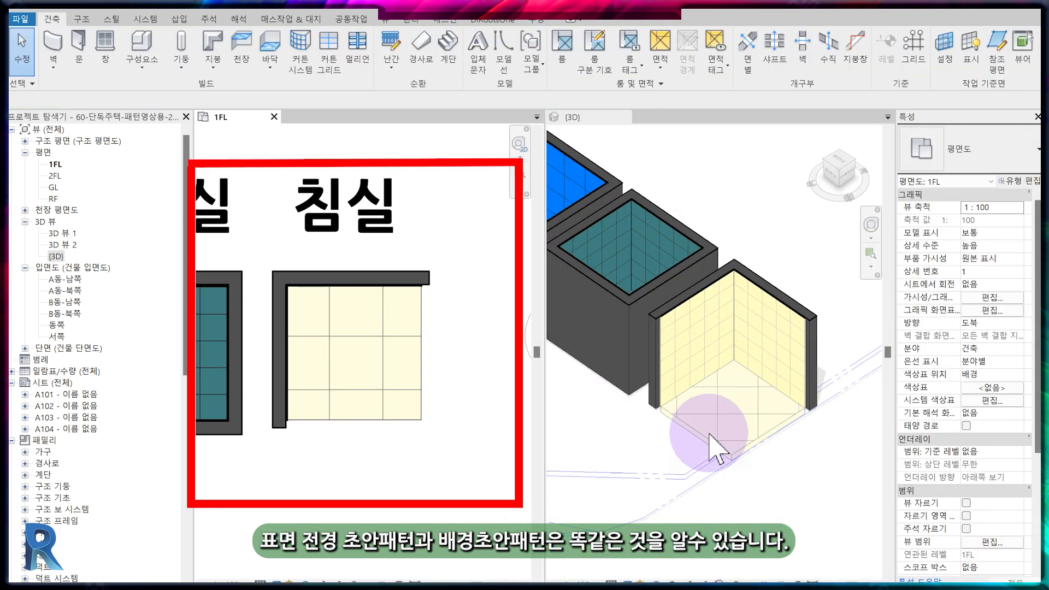
click(419, 380)
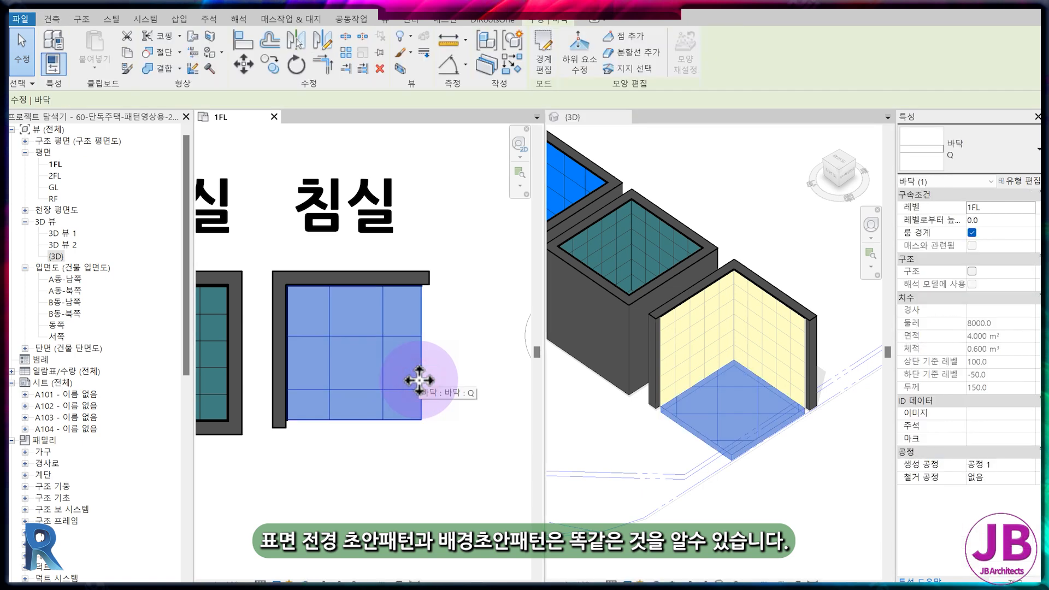
click(727, 454)
scroll(746, 445, down, 3)
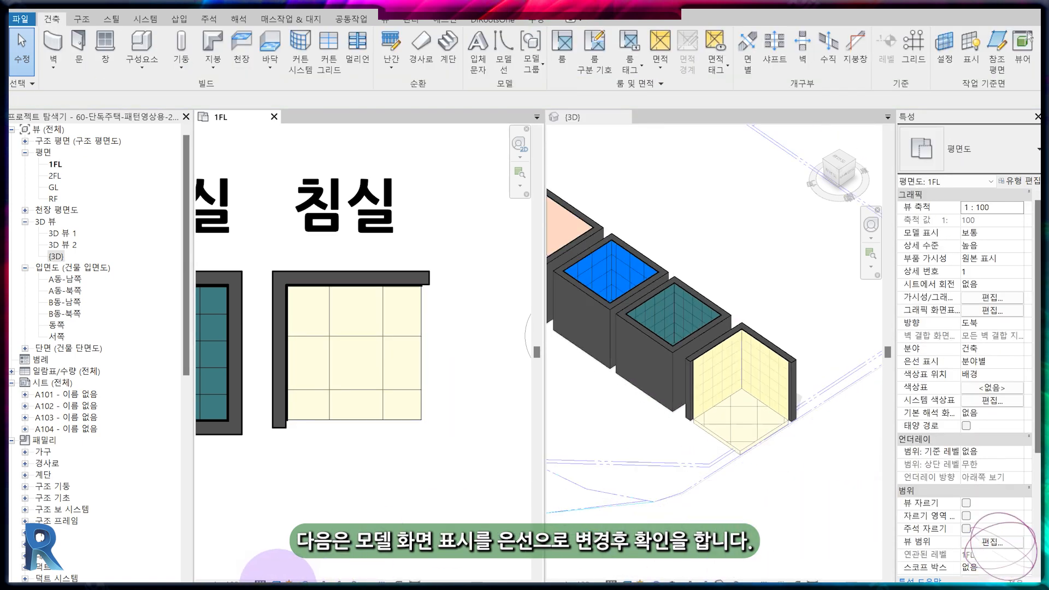
Switch the visual style of both the 1FL plan and the 3D view to hidden line (은선)
click(277, 582)
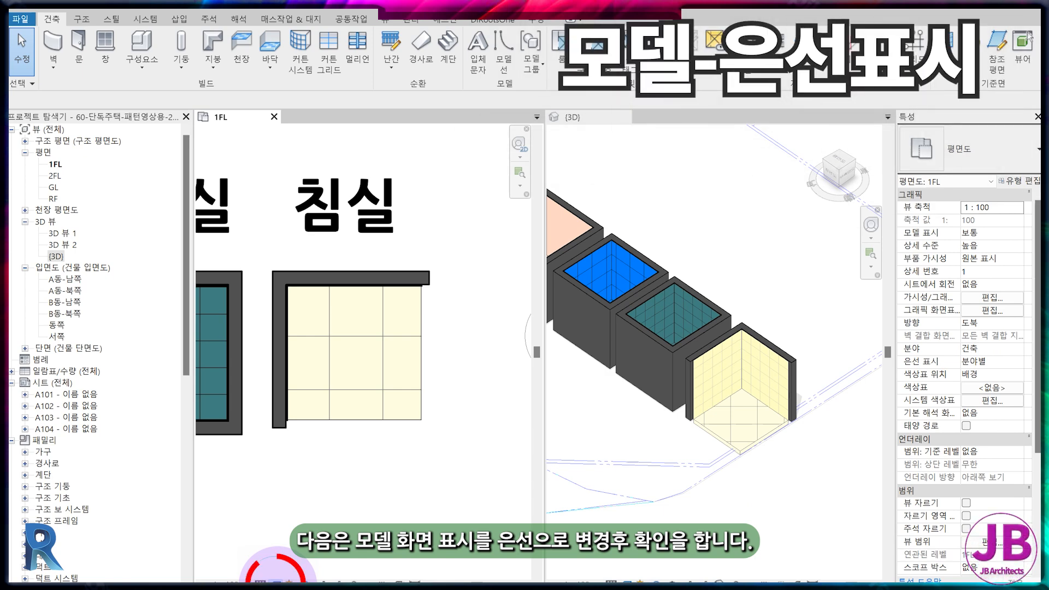
click(277, 509)
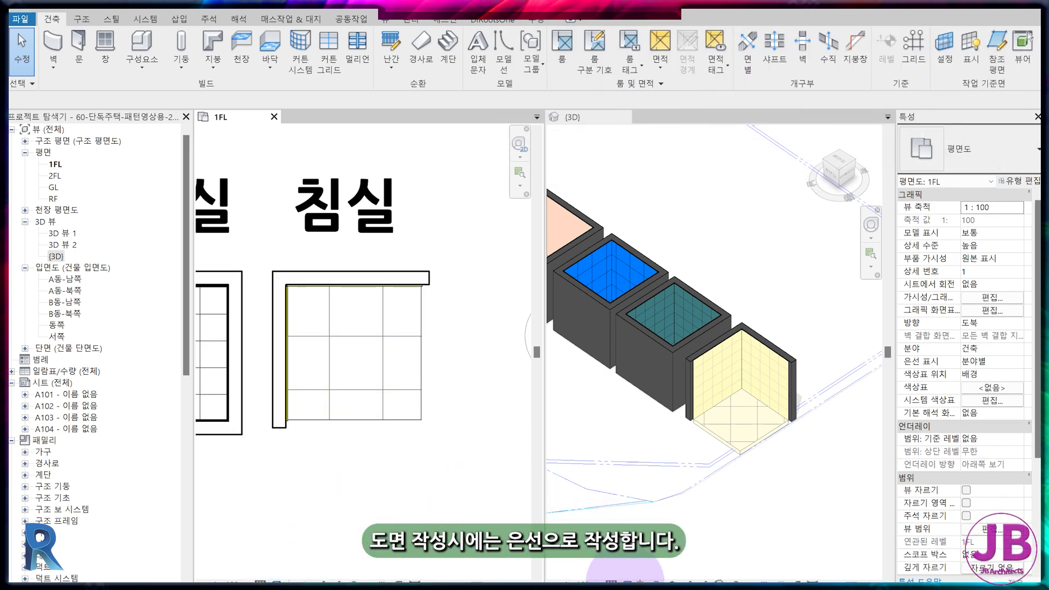
click(626, 583)
click(674, 506)
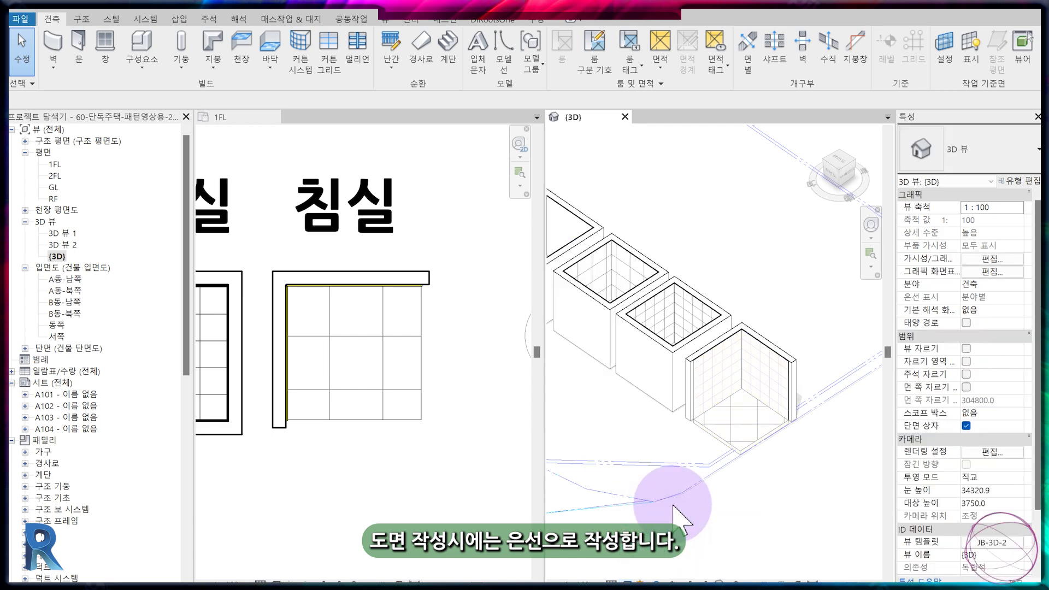
Reopen the 침실 floor's #FIN-F1-온돌 material through its type settings and set the surface background pattern to 패턴 없음
scroll(262, 366, up, 1)
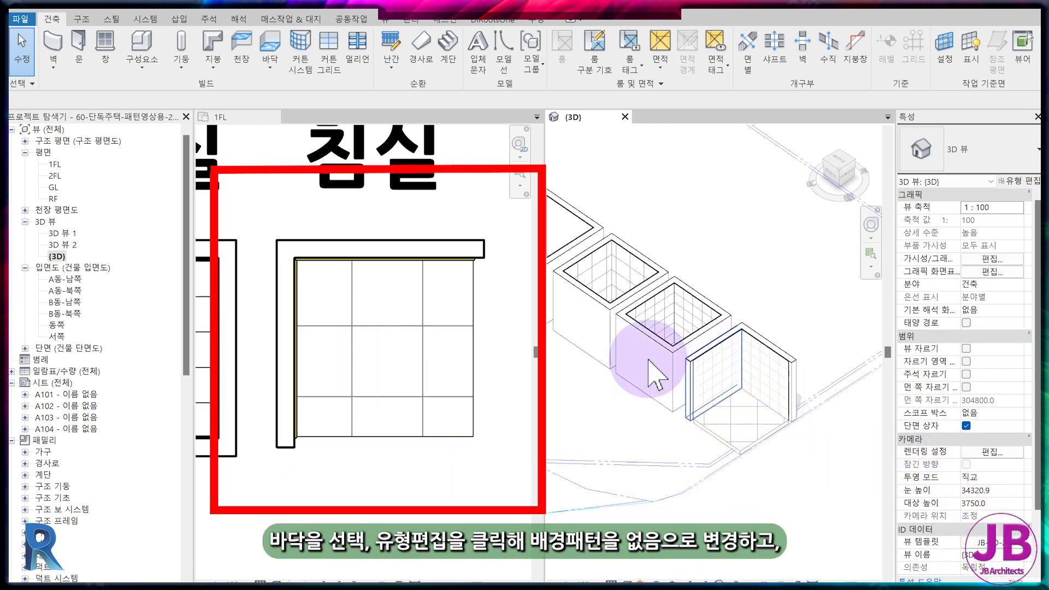
click(473, 337)
click(472, 340)
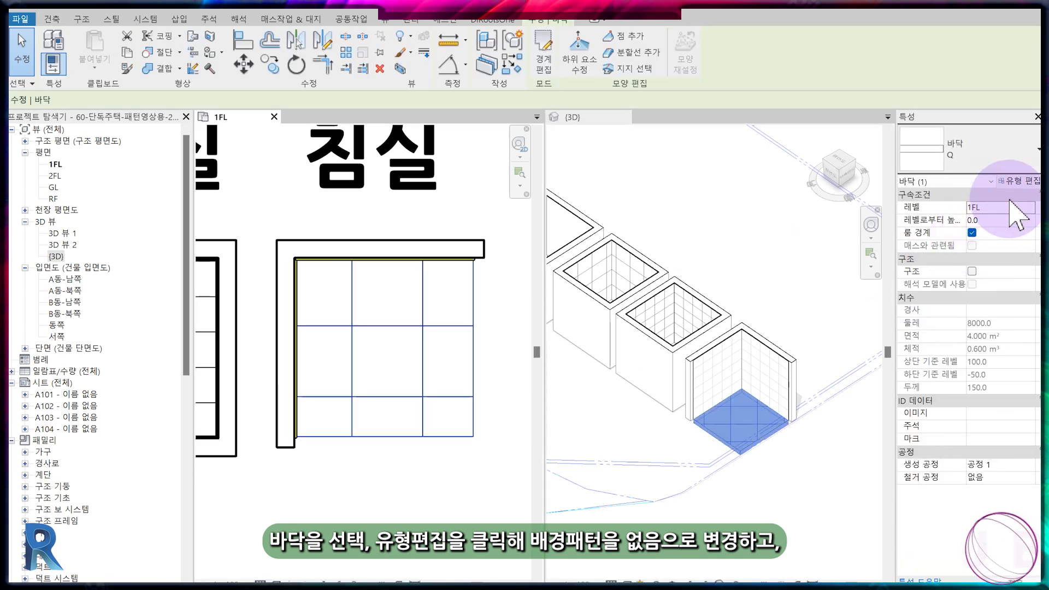
click(1020, 181)
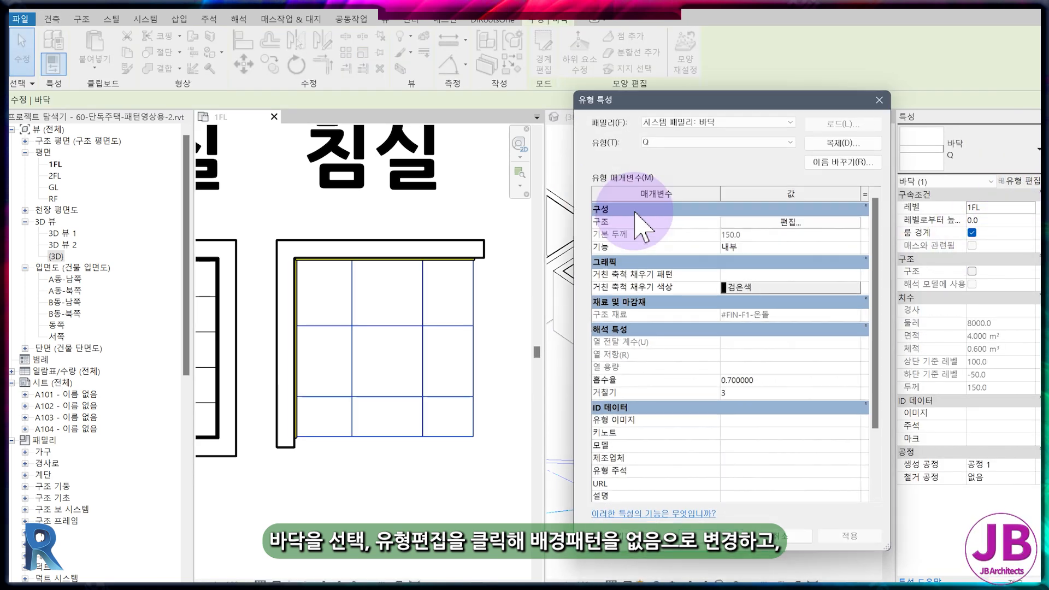
click(754, 220)
click(731, 231)
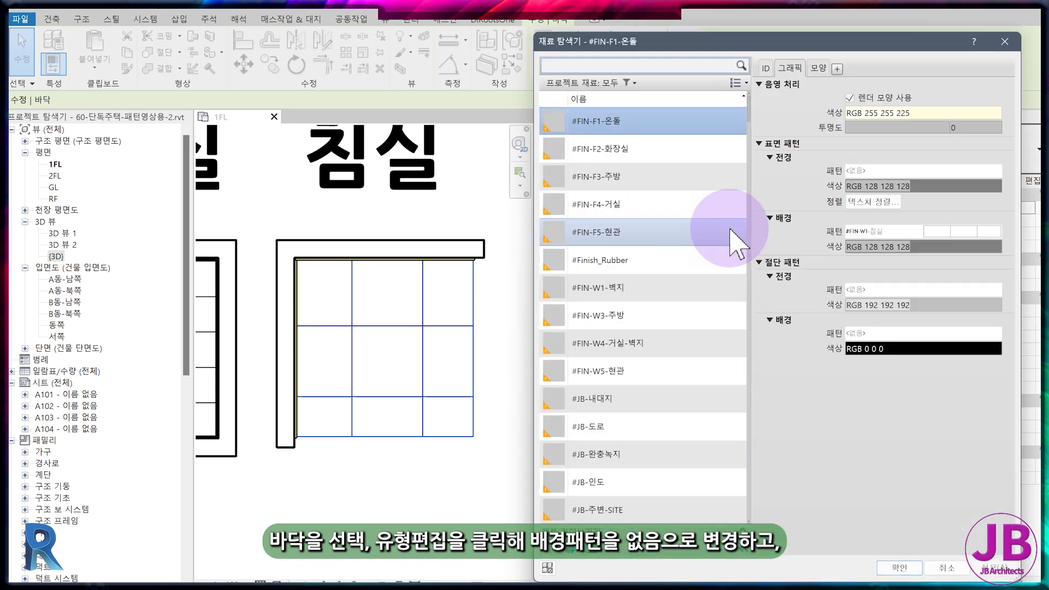
click(970, 240)
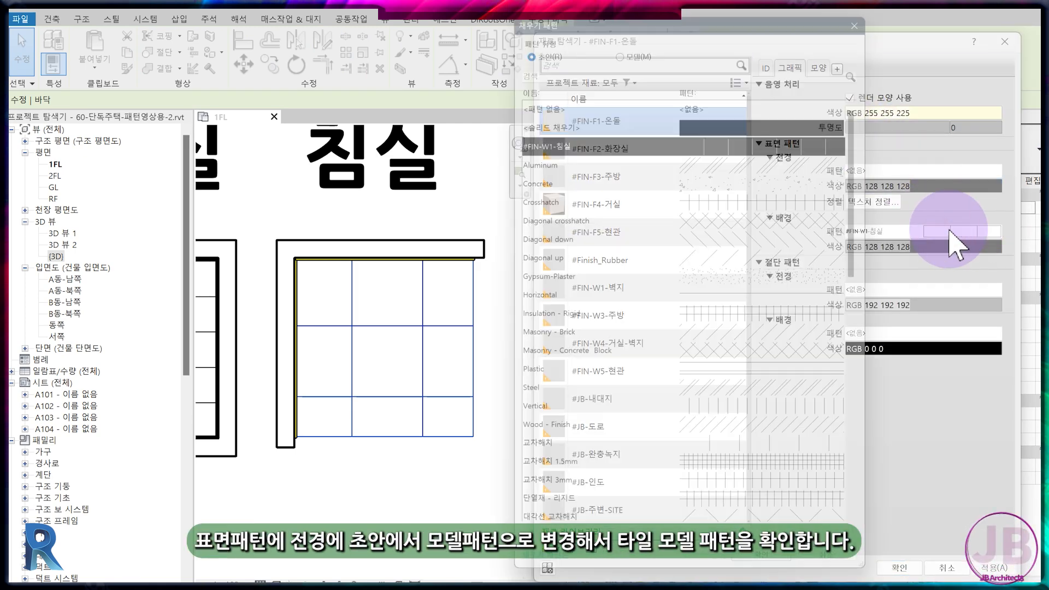
click(547, 94)
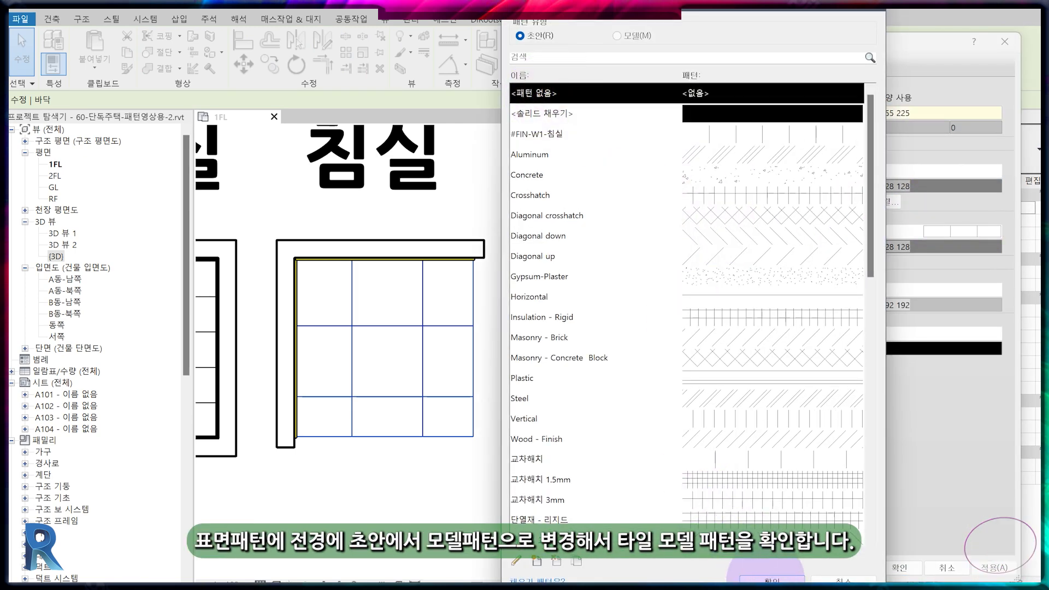
click(773, 579)
Set the material's surface foreground to the model pattern #FIN-F-침실, check its line spacing, and apply it to floor type Q
click(984, 171)
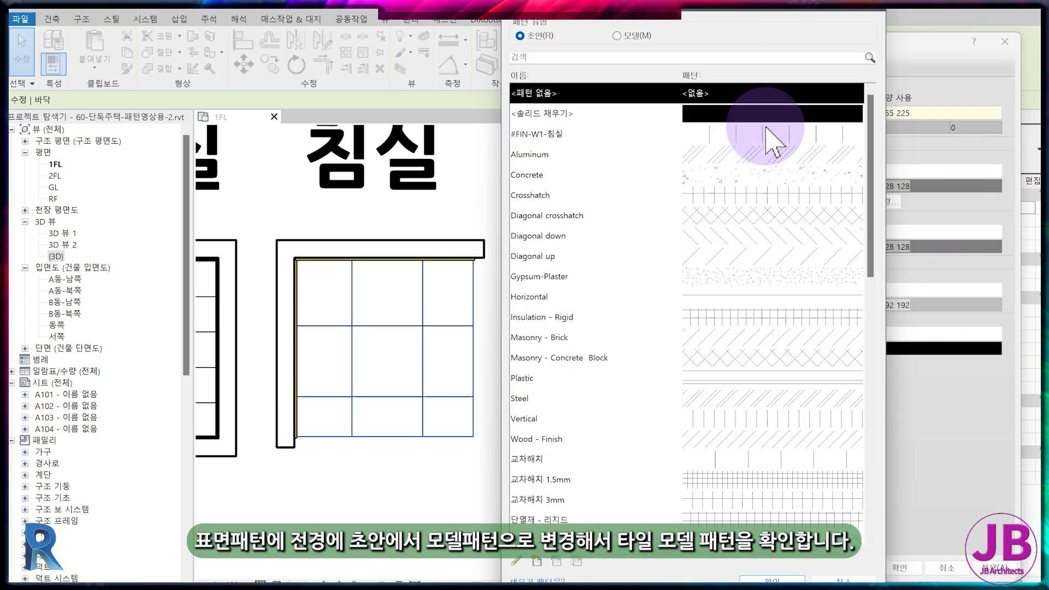
click(628, 36)
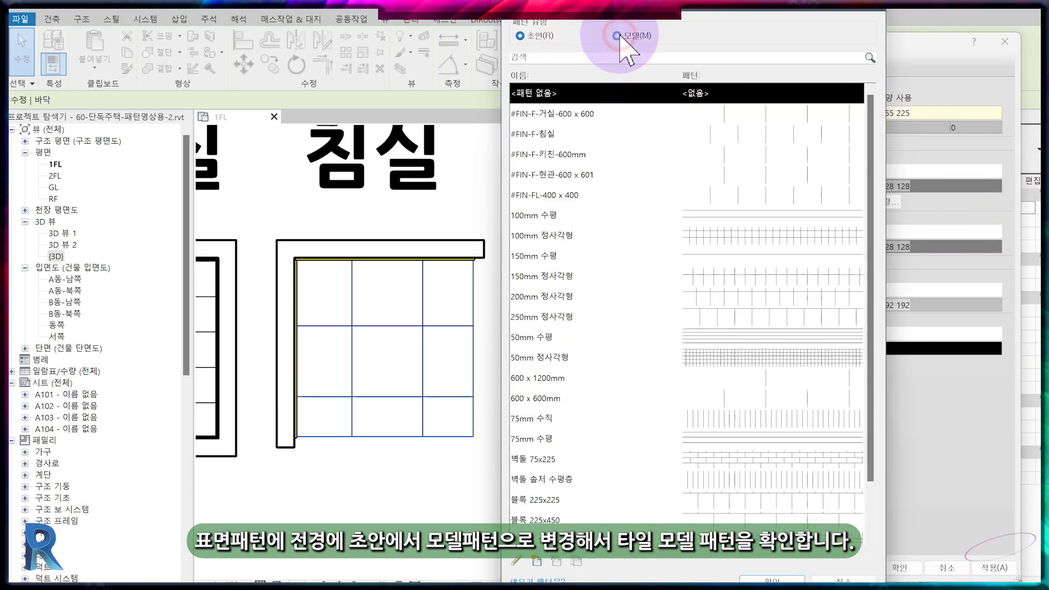
click(561, 135)
click(797, 578)
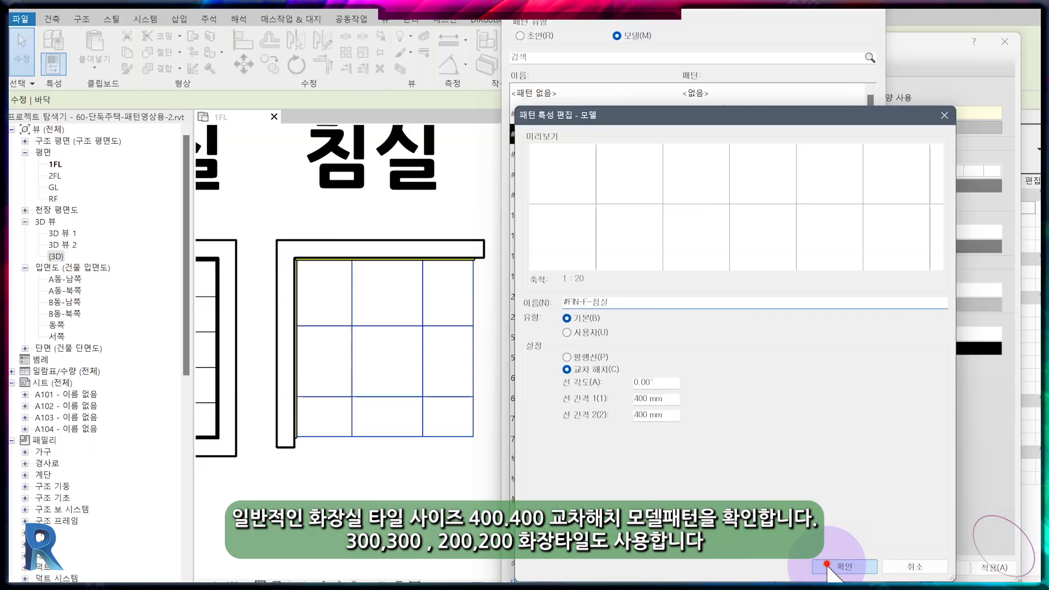
click(831, 567)
click(781, 571)
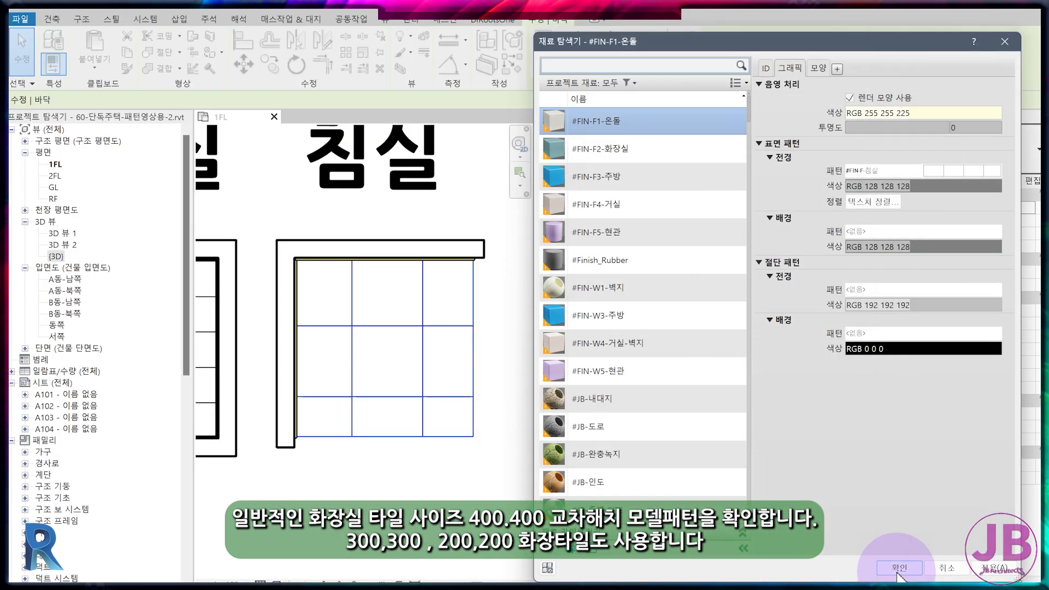
click(894, 560)
click(721, 538)
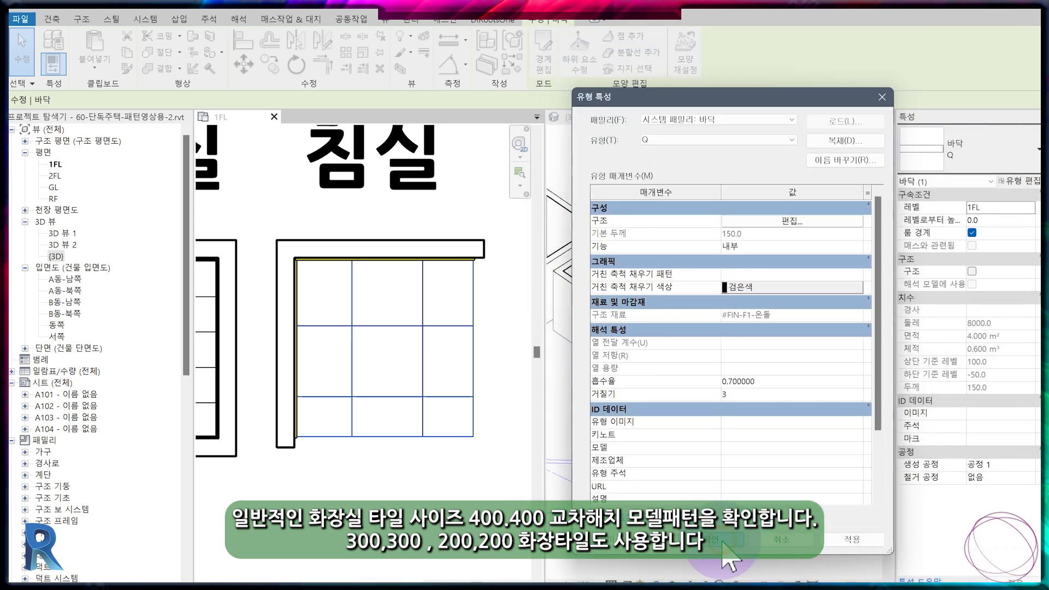
click(716, 540)
Select a vertical model pattern line on the 침실 floor in the 1FL plan and shift it to the right
click(409, 398)
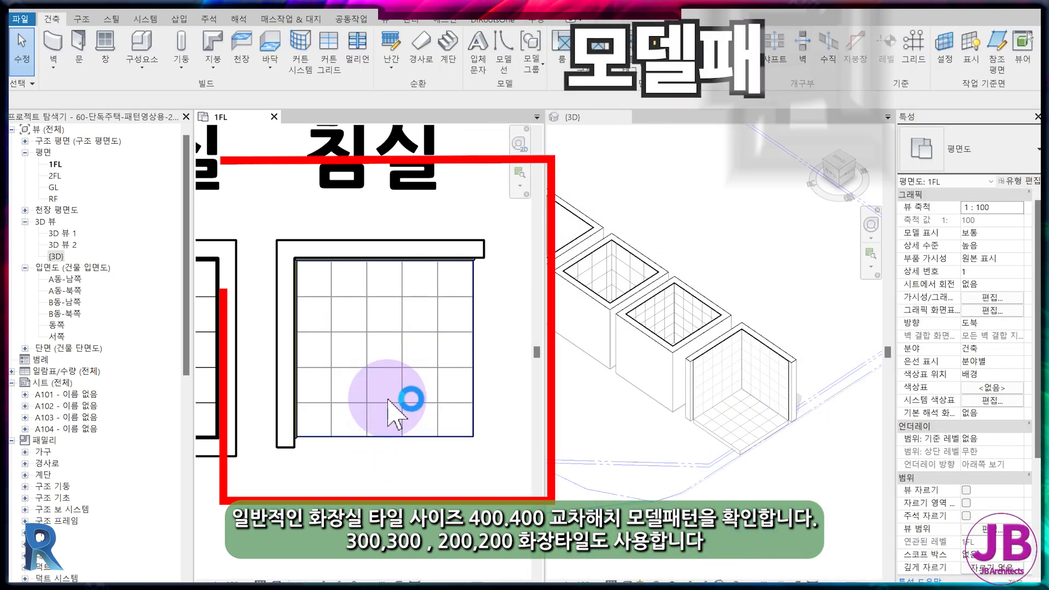
click(392, 401)
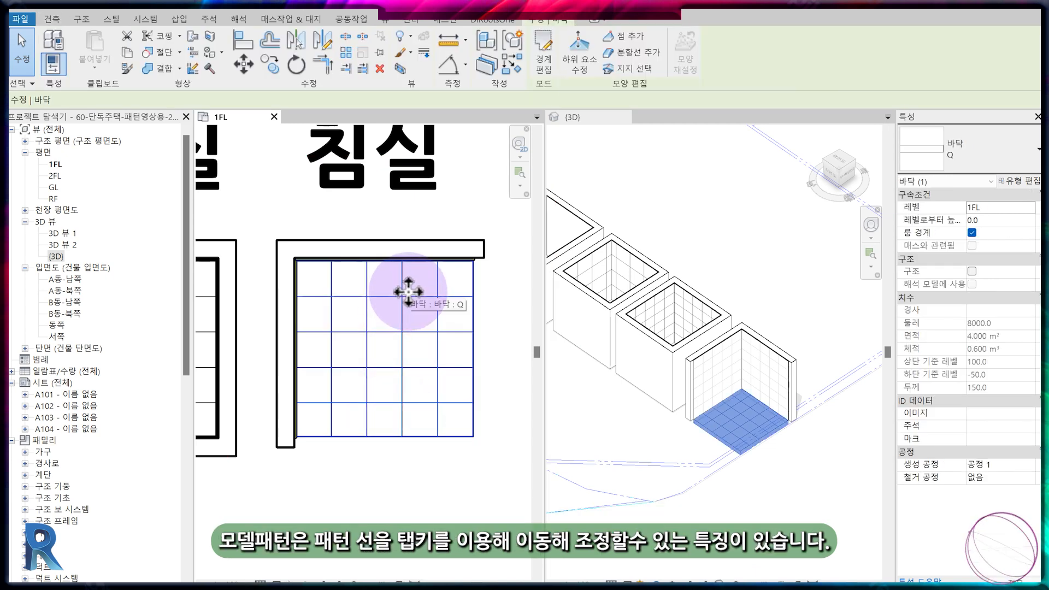
key(Tab)
scroll(408, 293, up, 1)
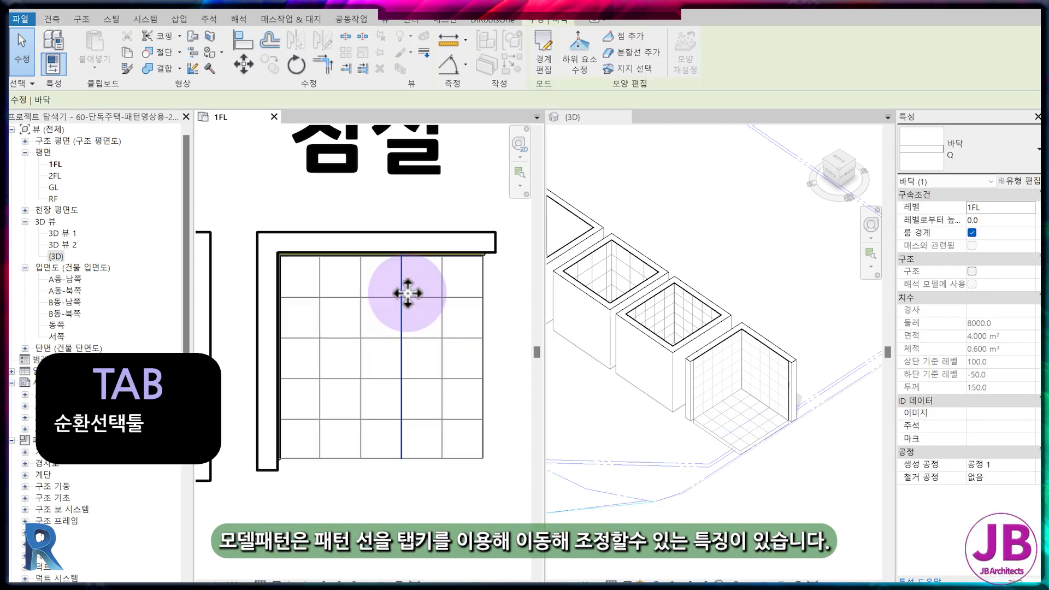
scroll(407, 293, up, 2)
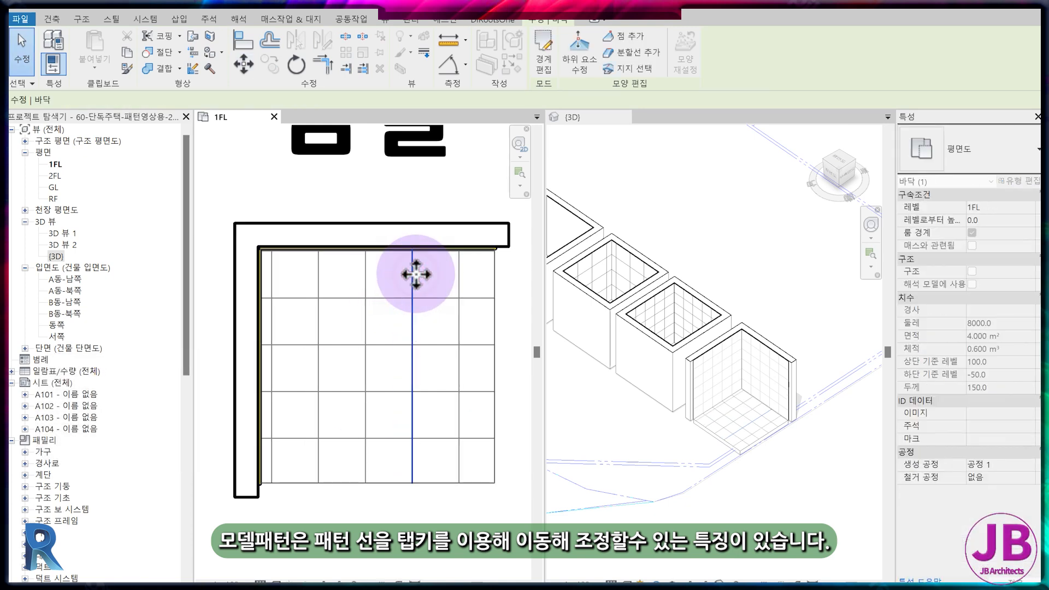
drag(416, 273, 434, 277)
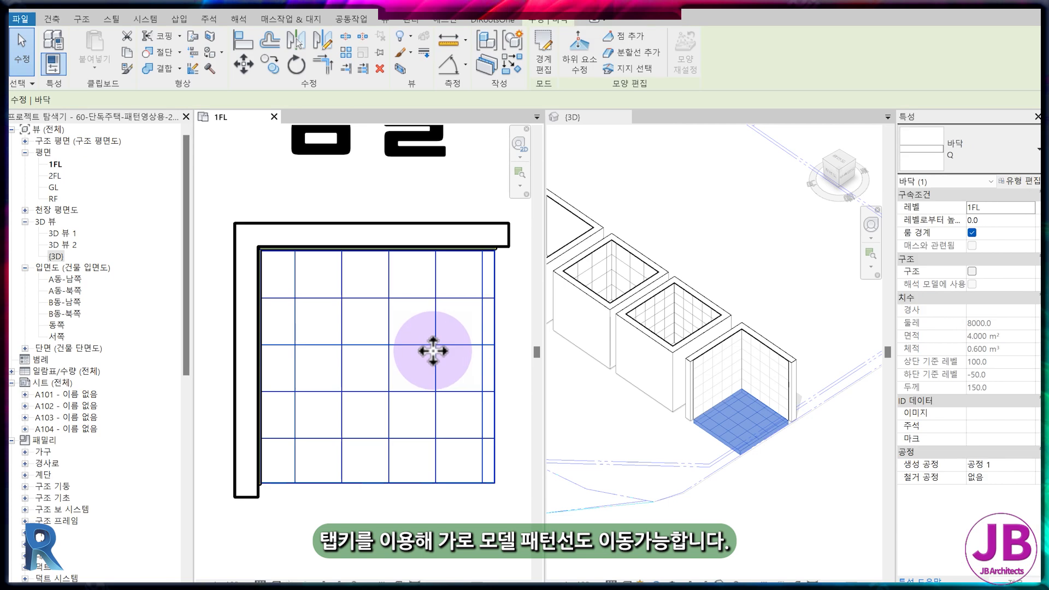
Try shifting a horizontal model pattern line of the 침실 floor downward in the 1FL plan, and undo the move
key(Escape)
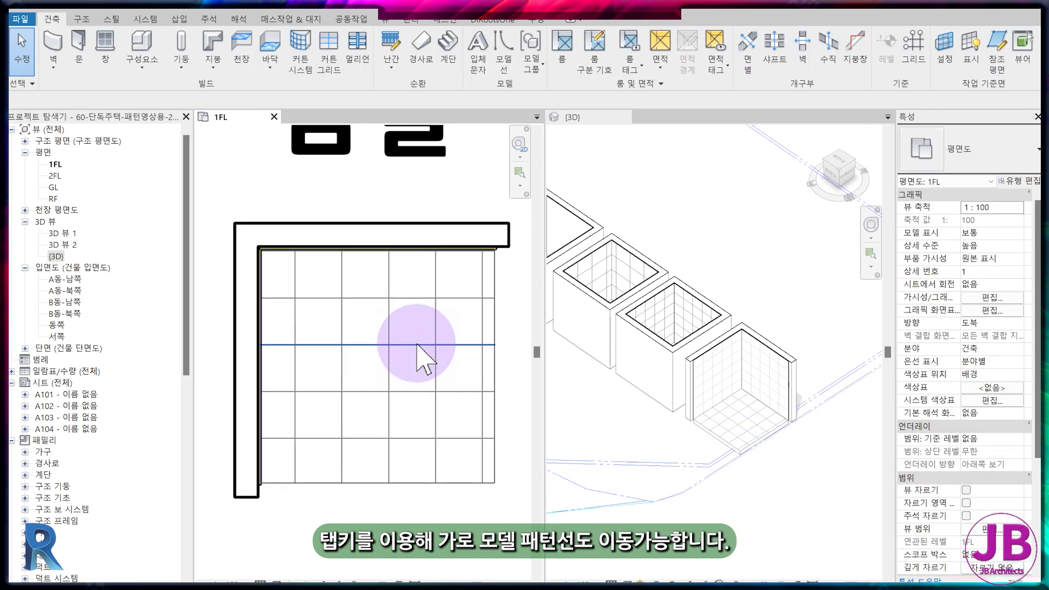
click(417, 344)
drag(416, 345, 417, 381)
key(ctrl+z)
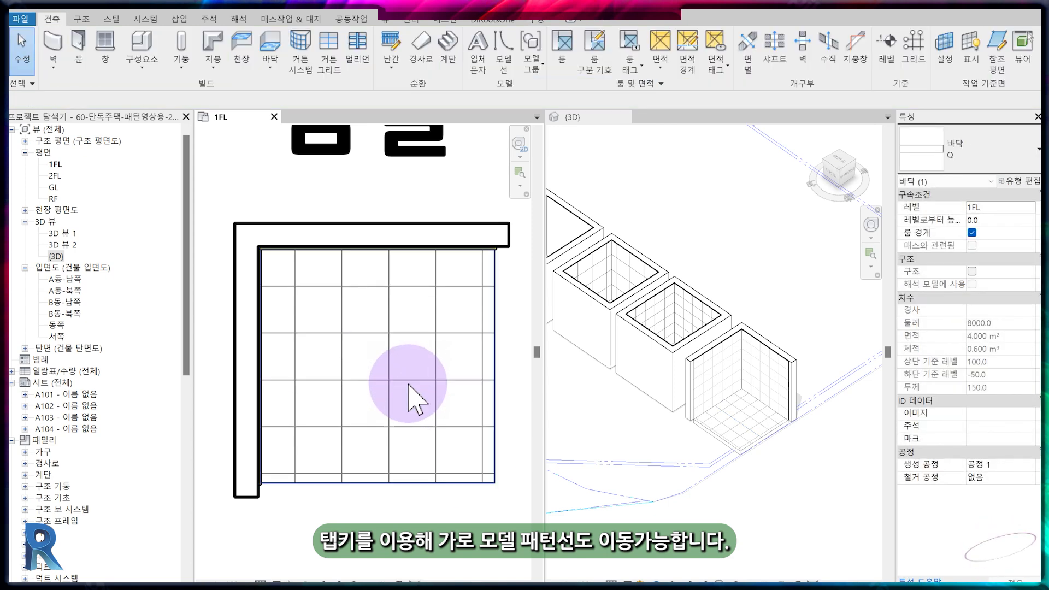
Reopen the 침실 floor's #FIN-F1-온돌 material through its type settings and set the surface foreground to the drafting pattern #FIN-W1-침실
click(493, 340)
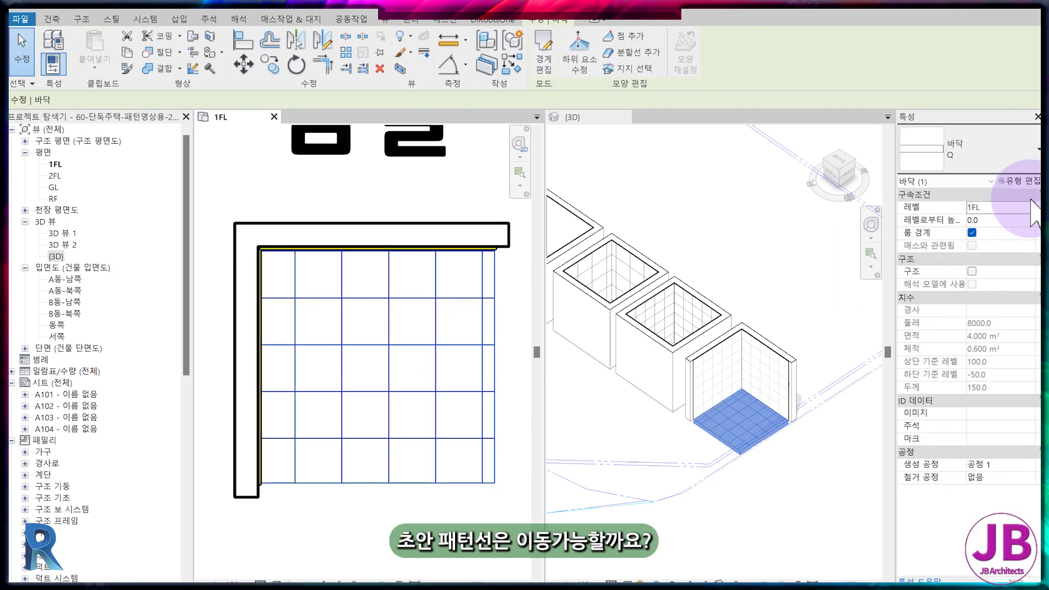
click(1022, 180)
click(816, 226)
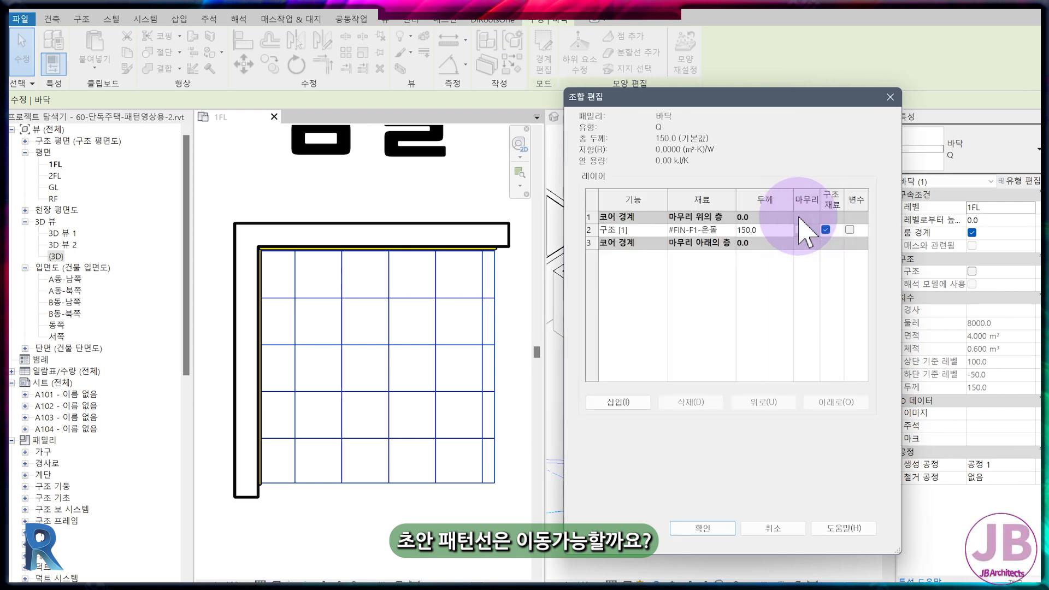
click(733, 230)
click(731, 229)
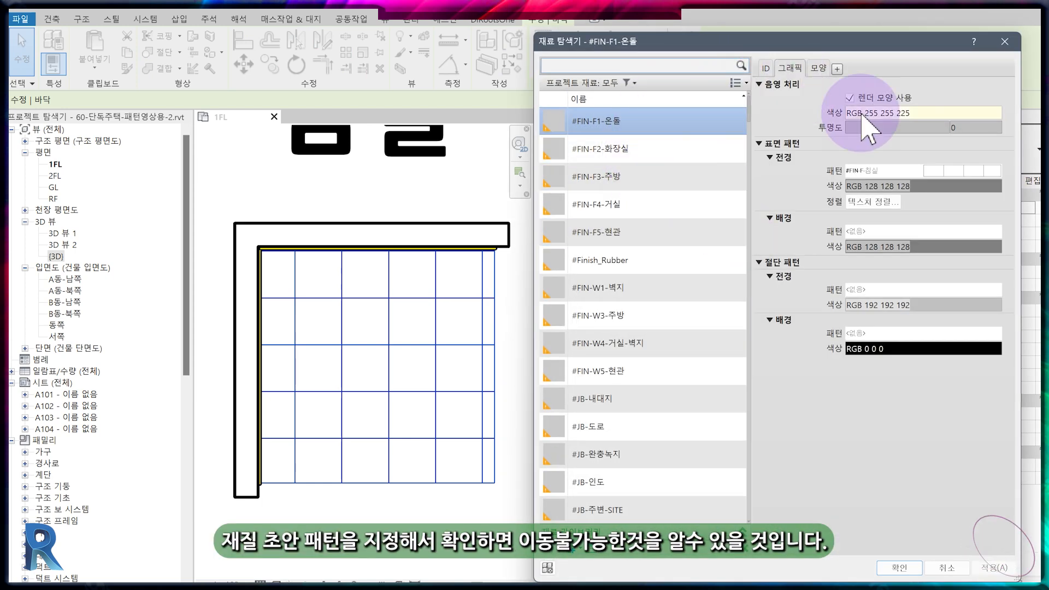
click(938, 173)
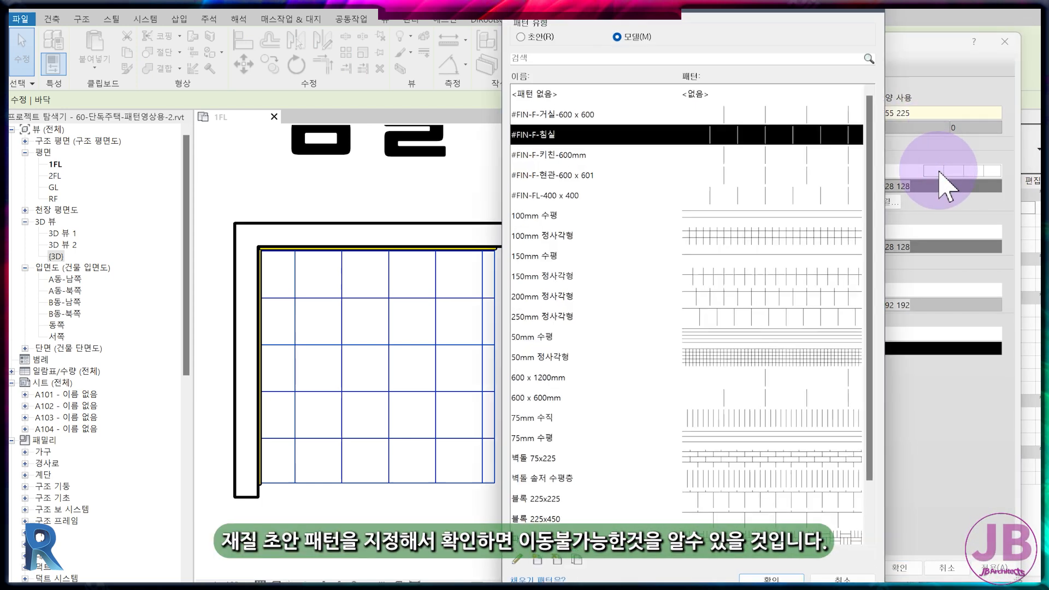
click(521, 36)
click(549, 140)
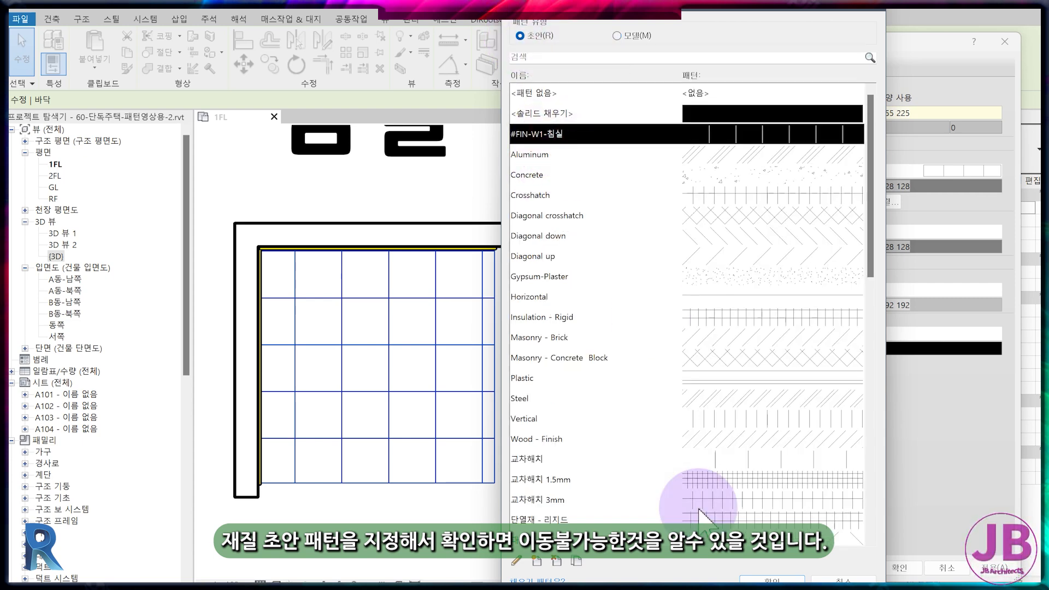
Check the drafting pattern's line spacing, apply the material to floor type Q, and try to select a pattern line on the floor in the 1FL plan
click(516, 561)
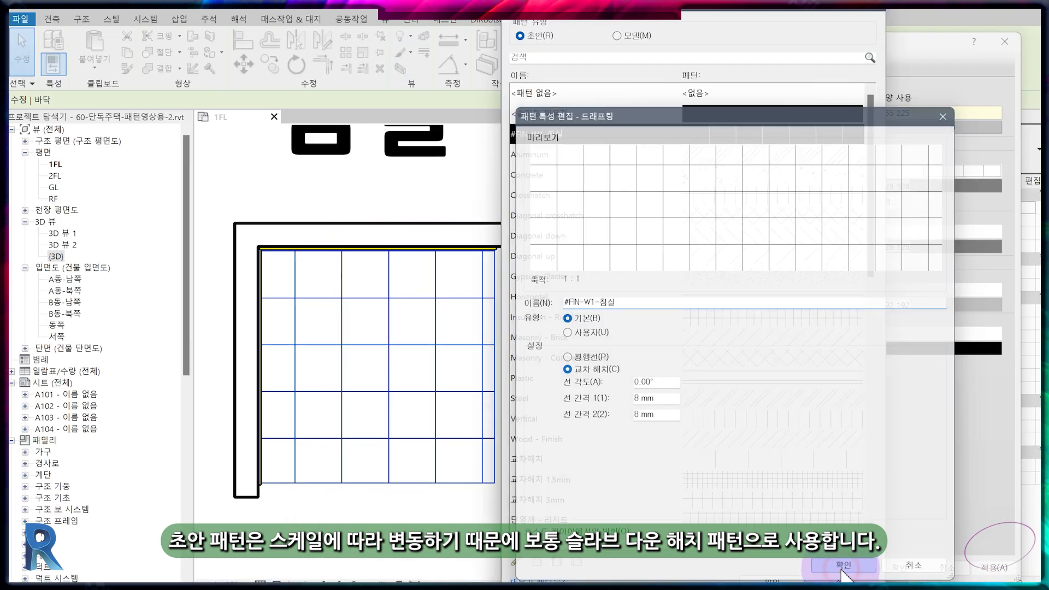
click(840, 568)
click(839, 569)
click(897, 570)
click(726, 570)
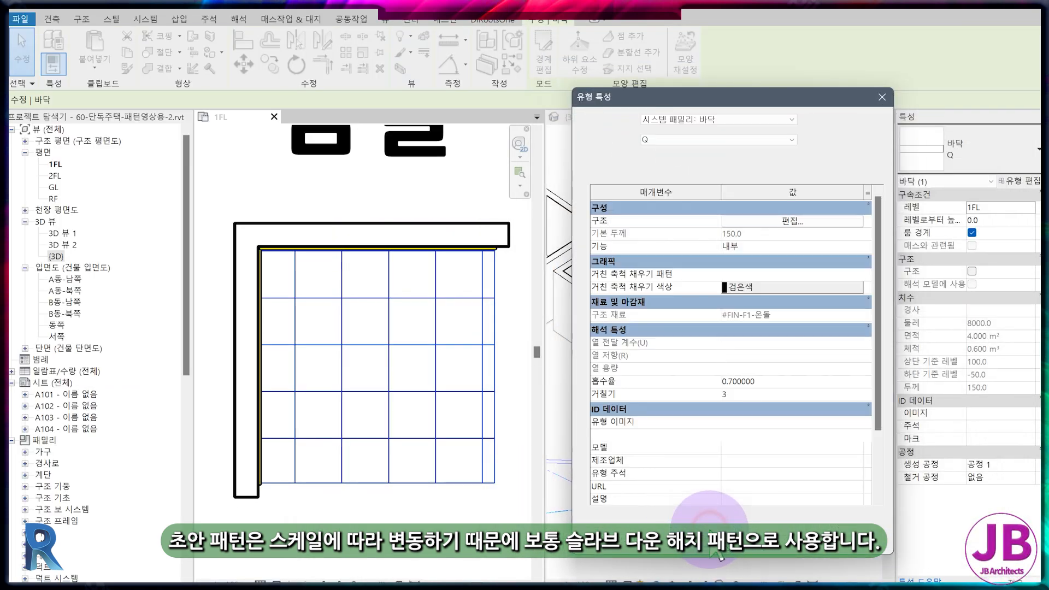
click(723, 553)
click(428, 383)
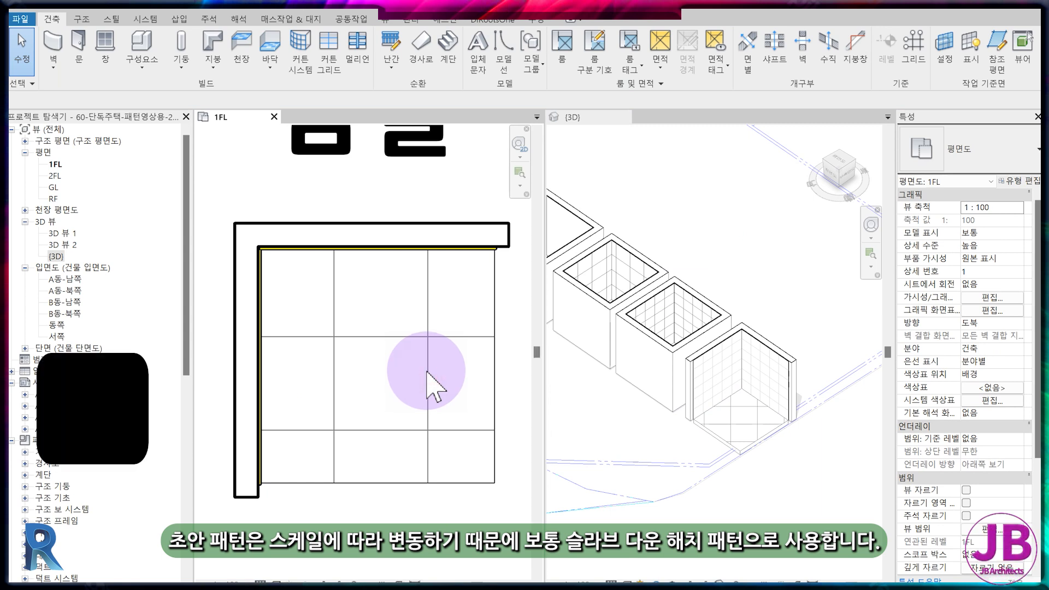
key(Tab)
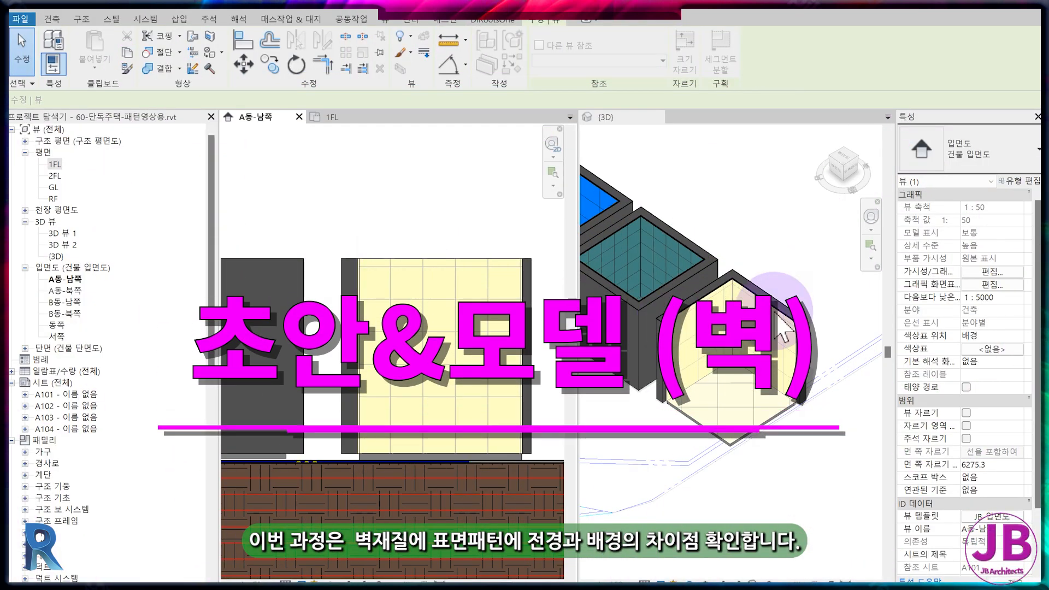
Open the #FIN-W1-벽지 material of the #FIN-벽지 wall through its type structure
click(810, 304)
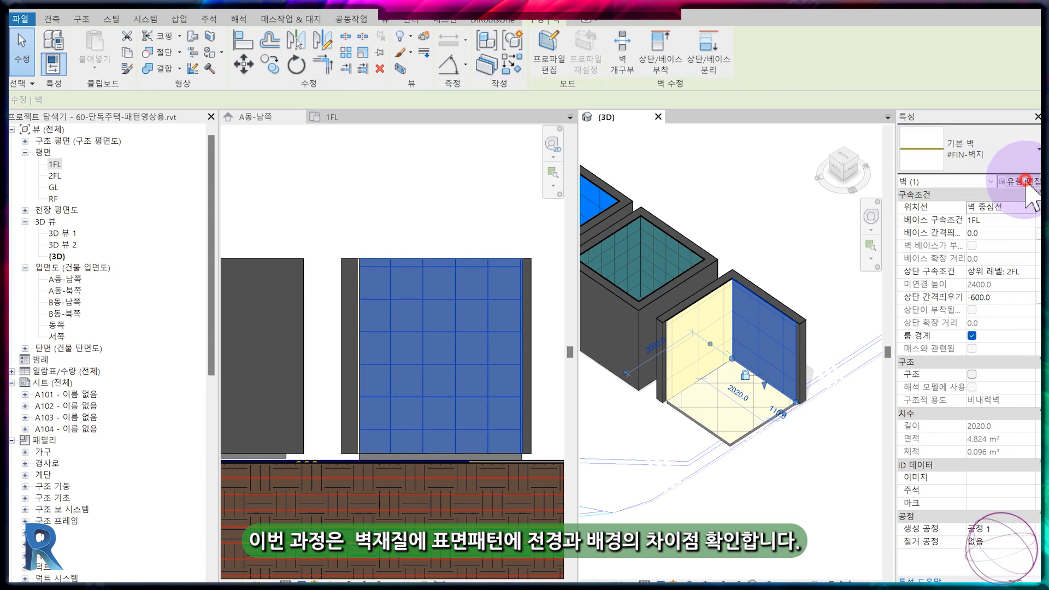
click(1018, 181)
click(220, 208)
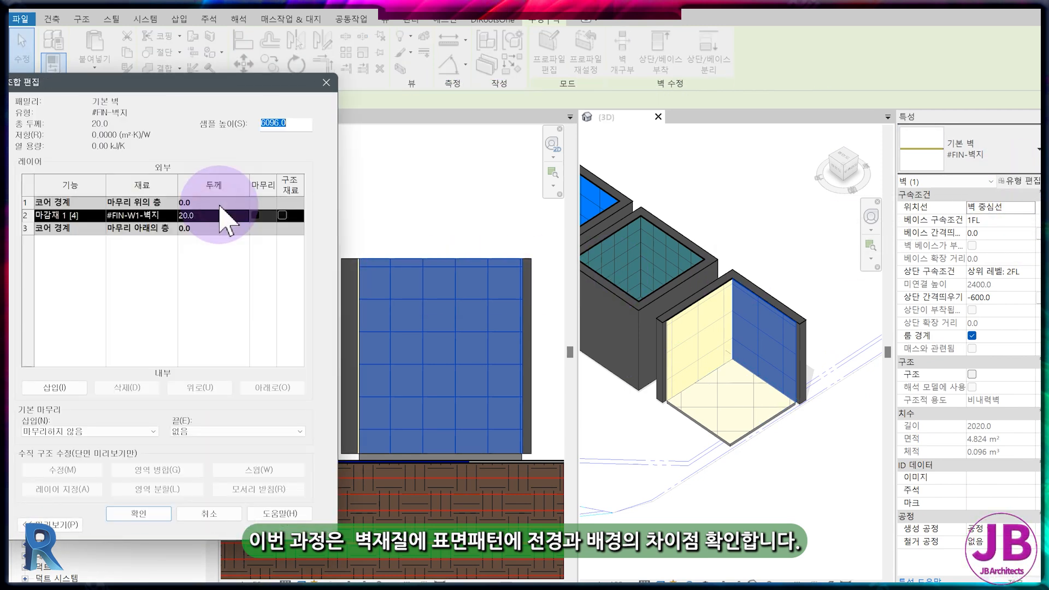
click(176, 216)
click(175, 215)
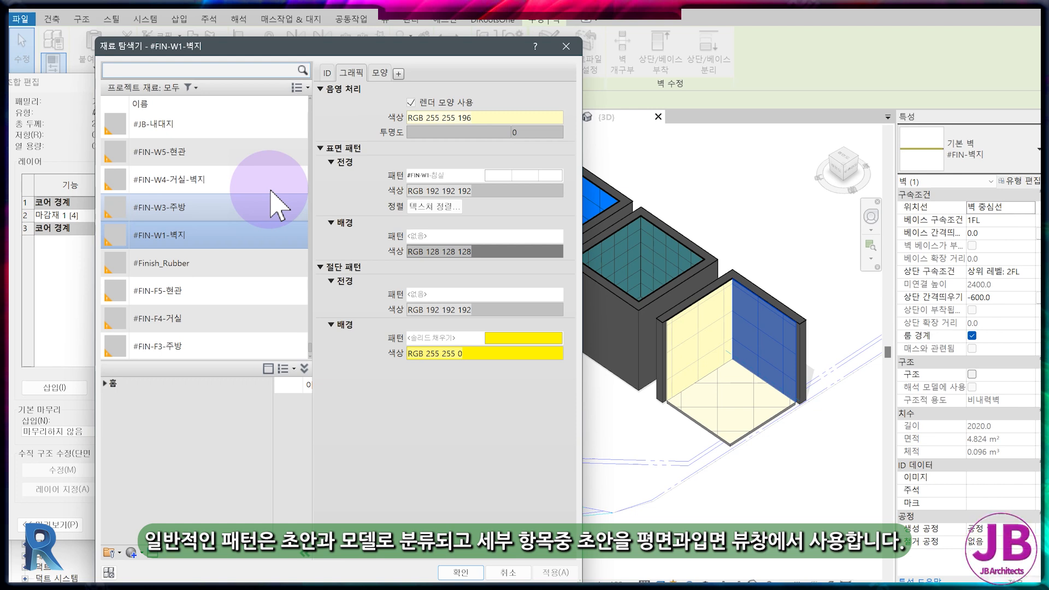
Check which drafting pattern the wall material's surface foreground uses, and close the material and type settings
click(526, 174)
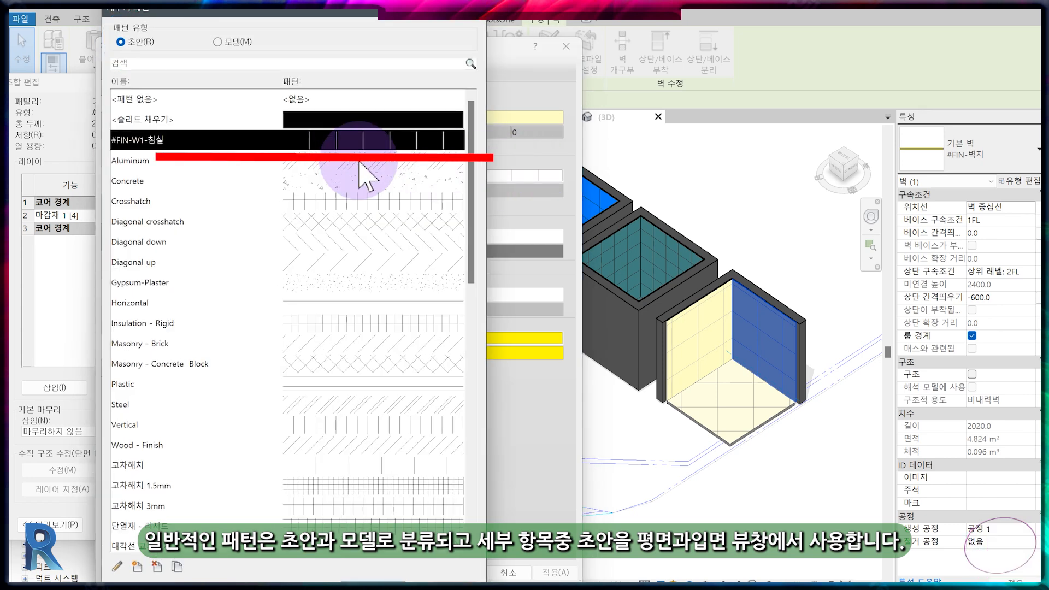
click(396, 579)
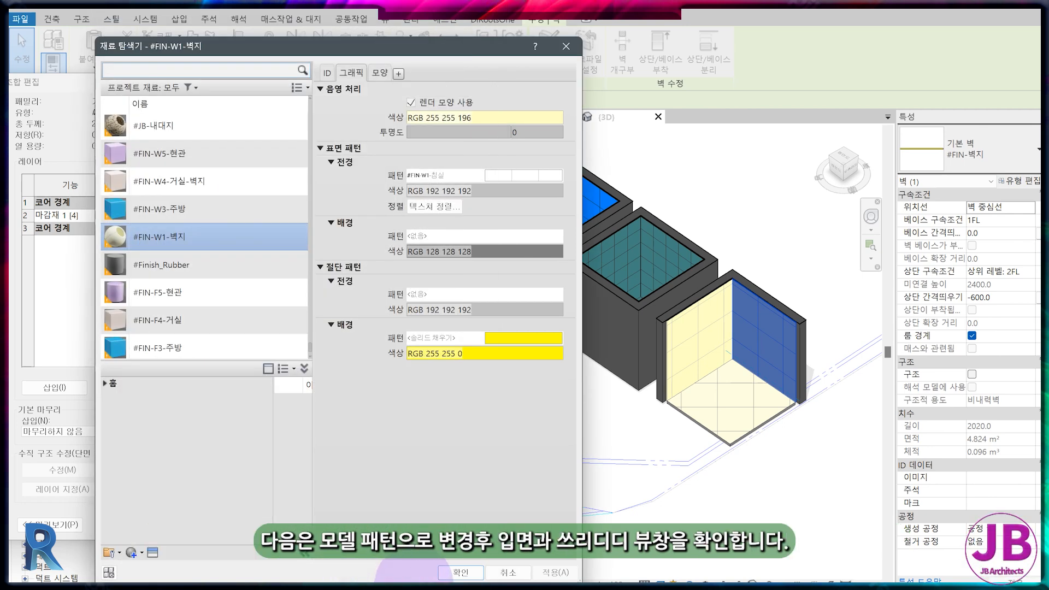
click(461, 571)
click(155, 518)
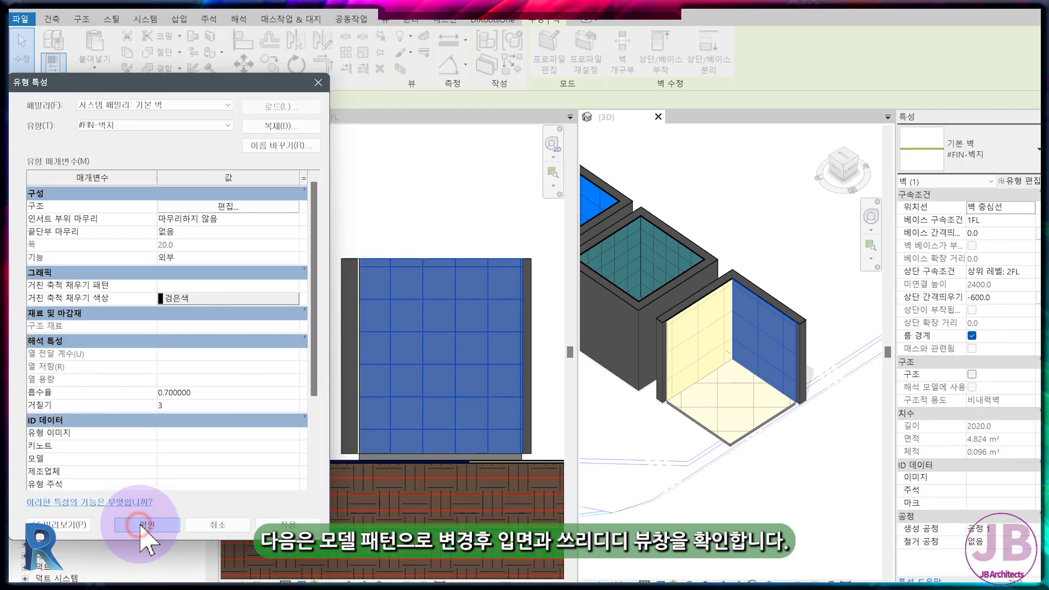
click(145, 525)
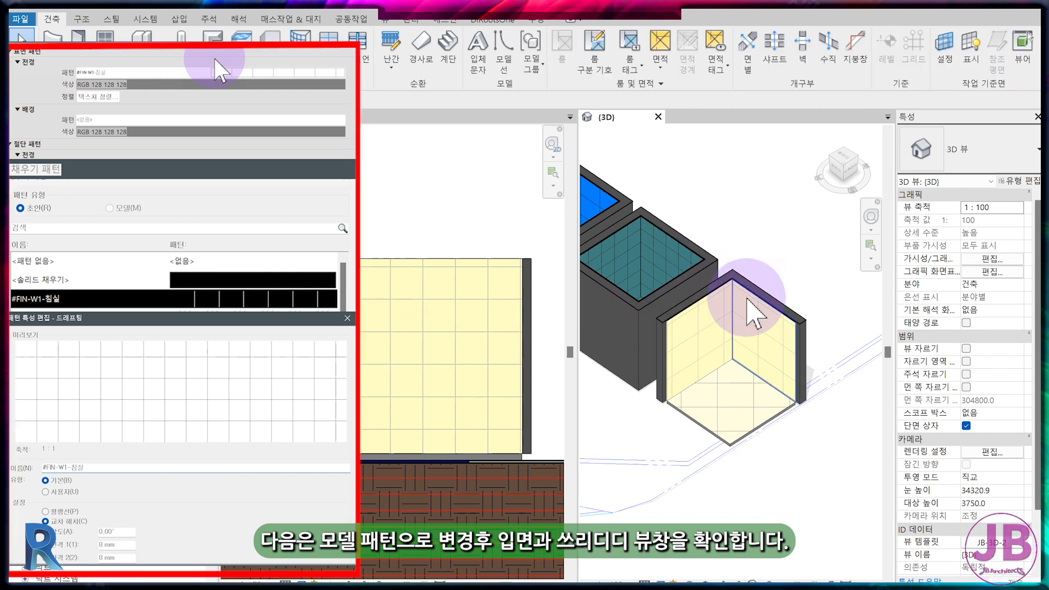
Reopen the #FIN-W1-벽지 wall material, set its surface foreground to the model pattern #FIN-F-침실, check its line spacing, and apply it
click(747, 308)
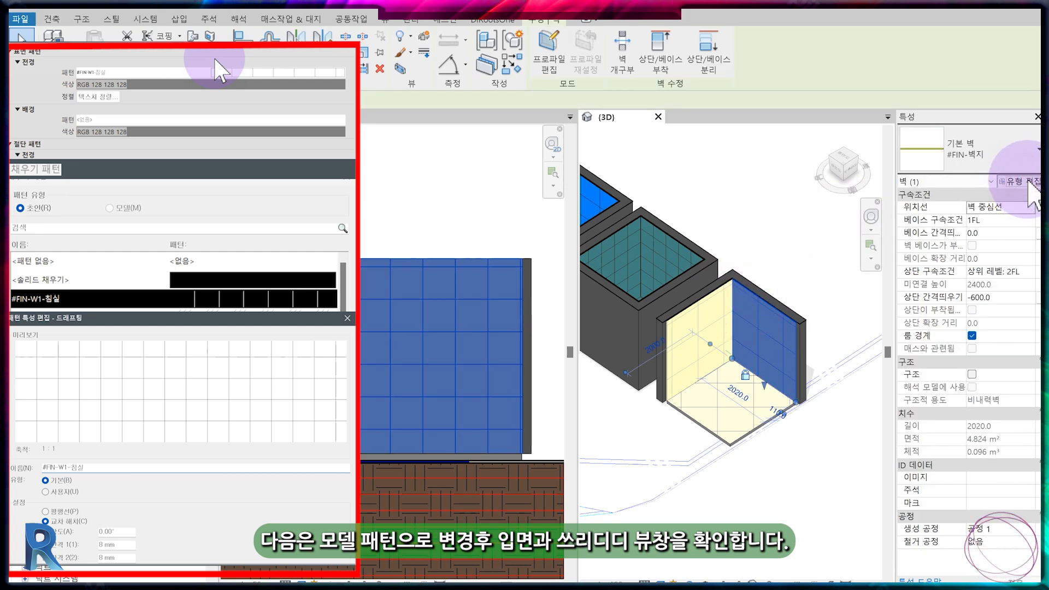
click(1029, 182)
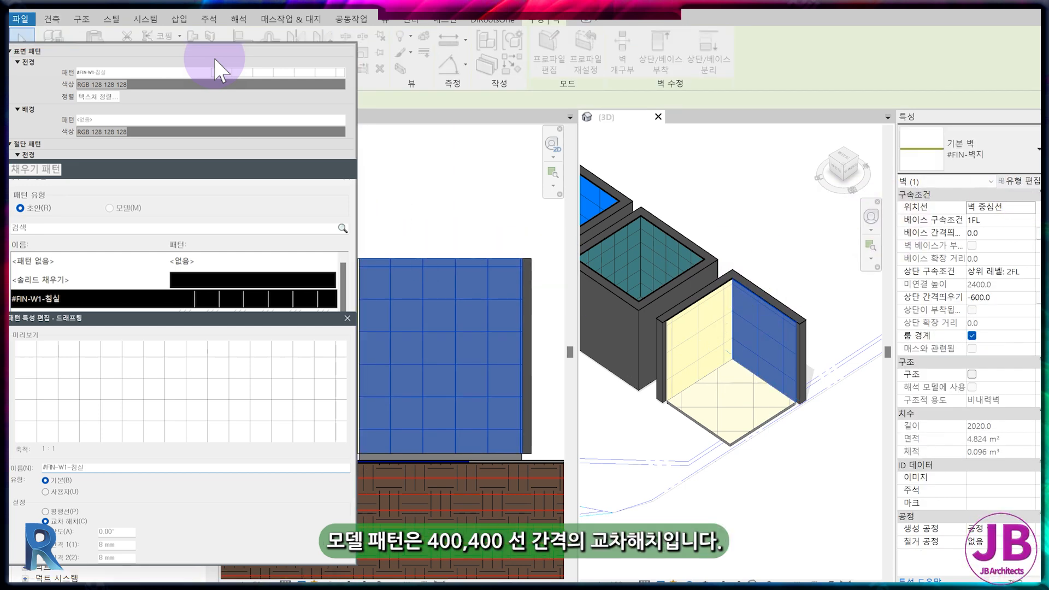
click(180, 217)
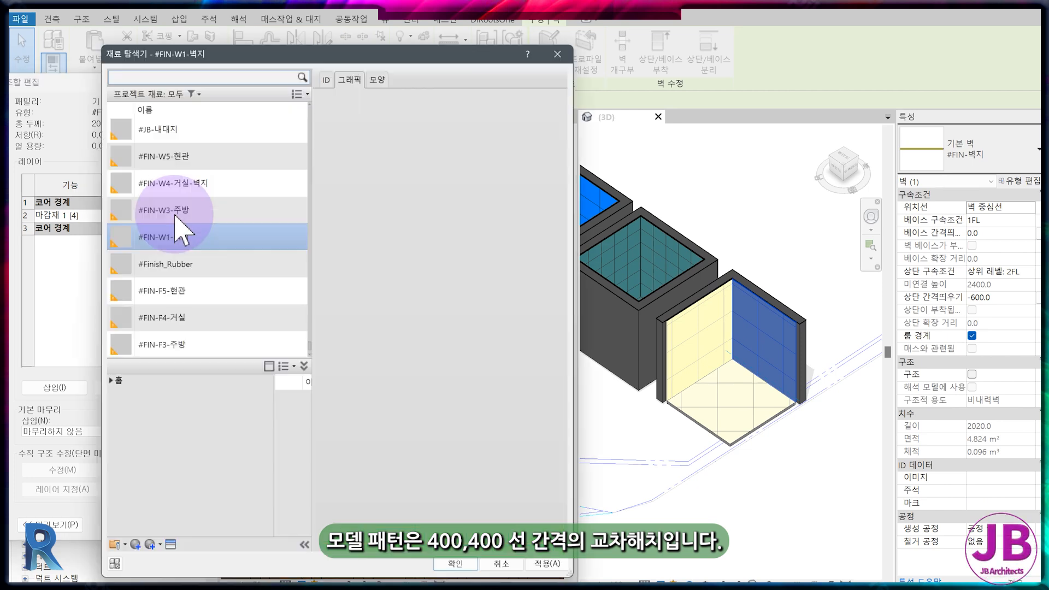
click(518, 172)
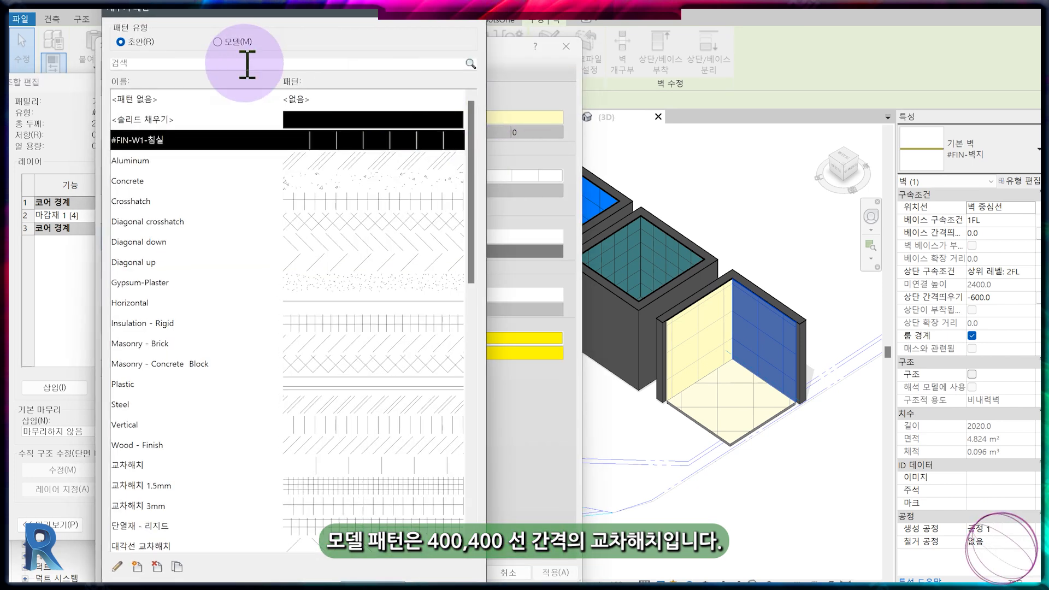
click(218, 41)
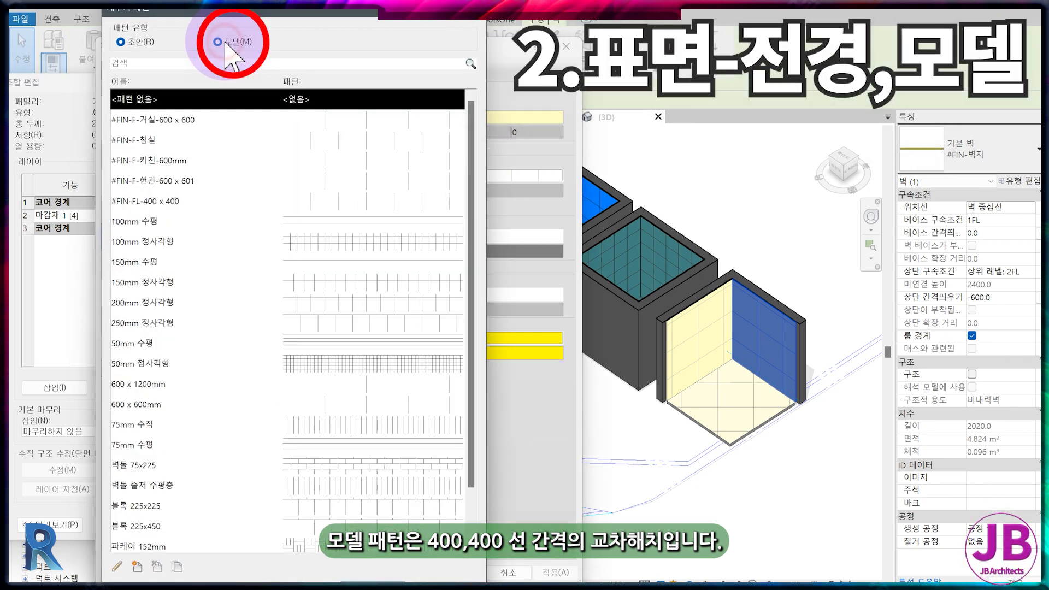
click(157, 140)
click(116, 567)
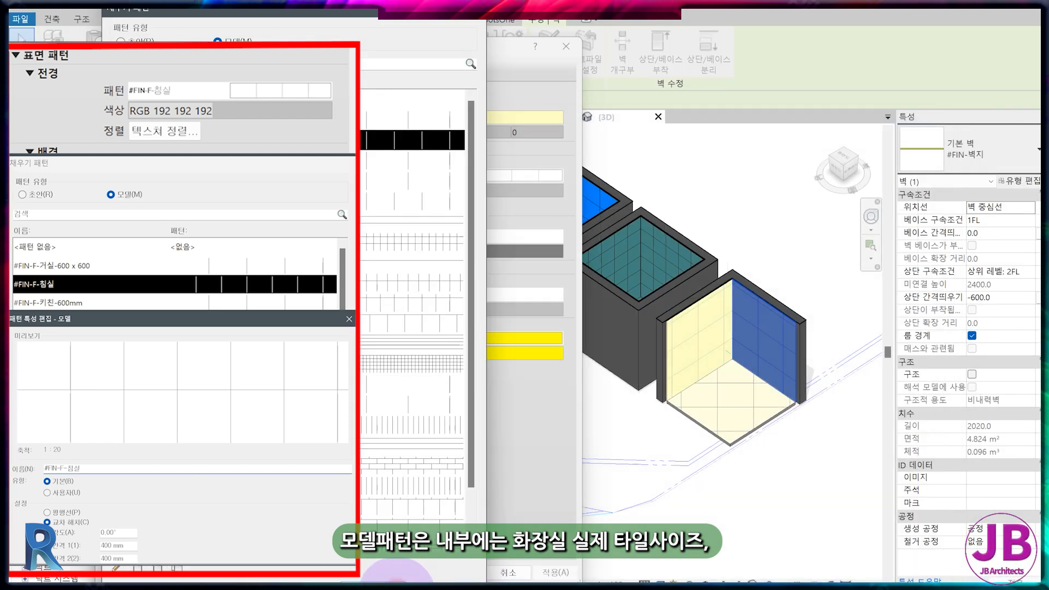
click(456, 572)
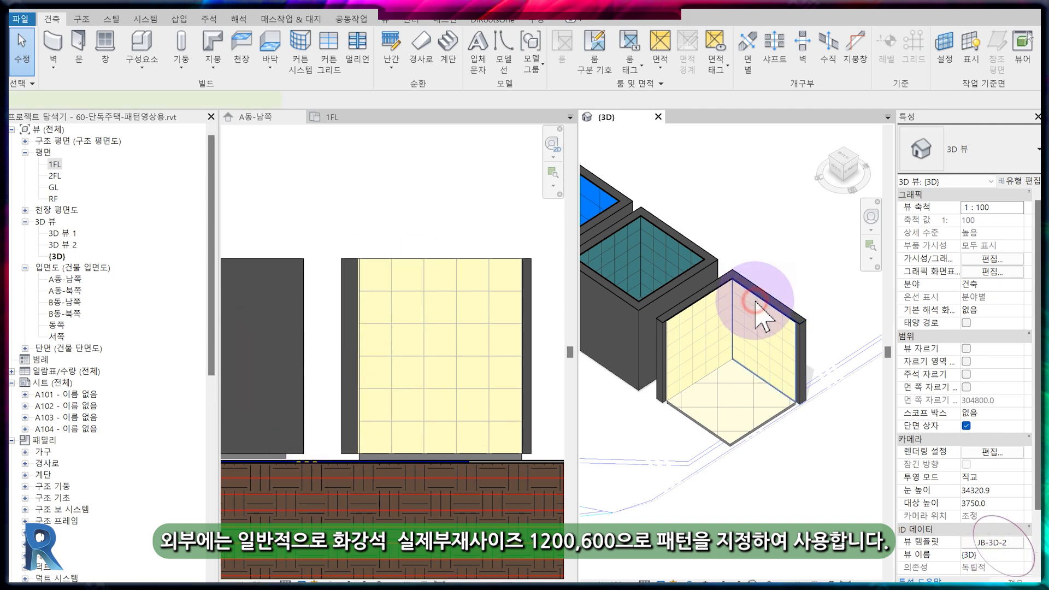
Reopen the #FIN-벽지 wall's #FIN-W1-벽지 material through its type structure and set the surface foreground pattern to 패턴 없음
click(755, 301)
click(1020, 182)
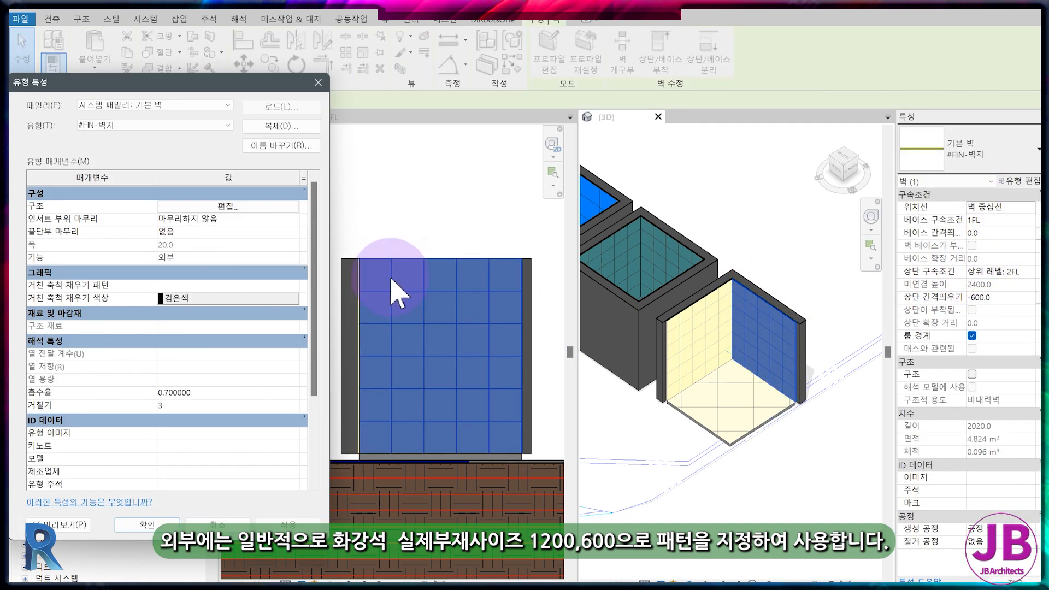
click(261, 208)
click(164, 215)
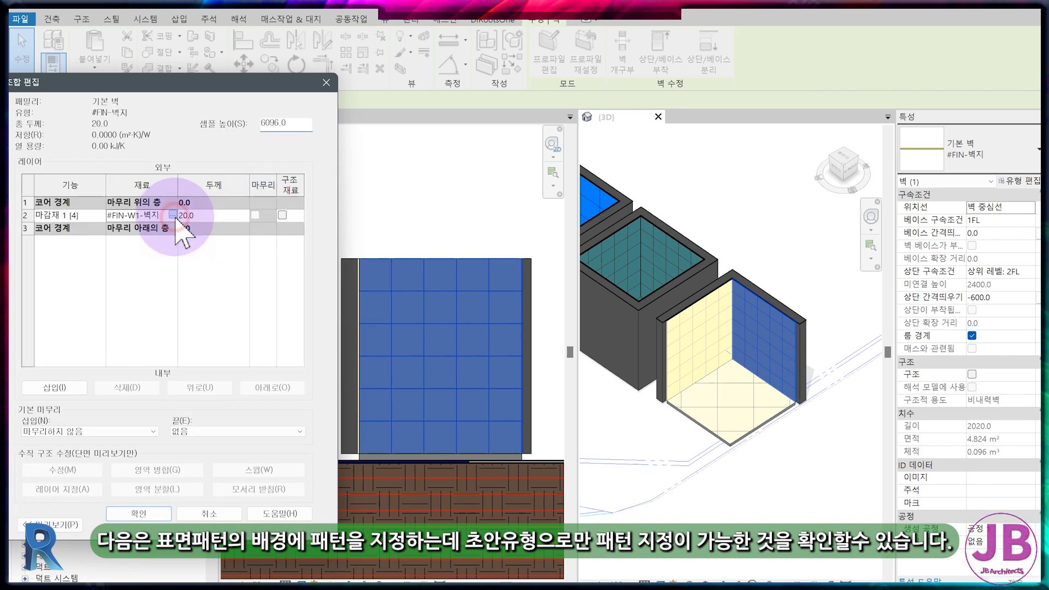
click(174, 216)
click(494, 176)
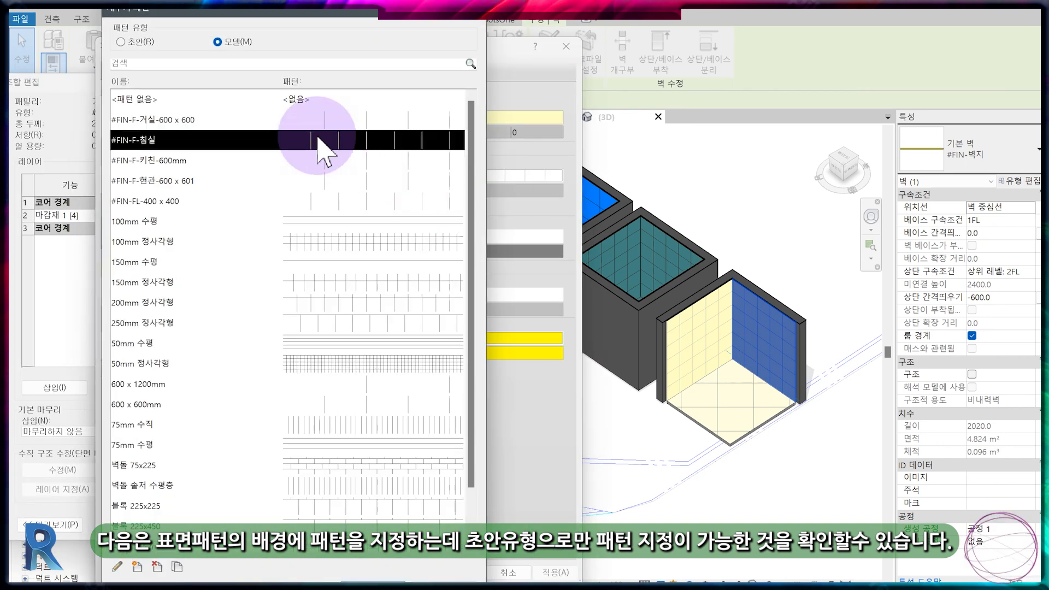
click(305, 99)
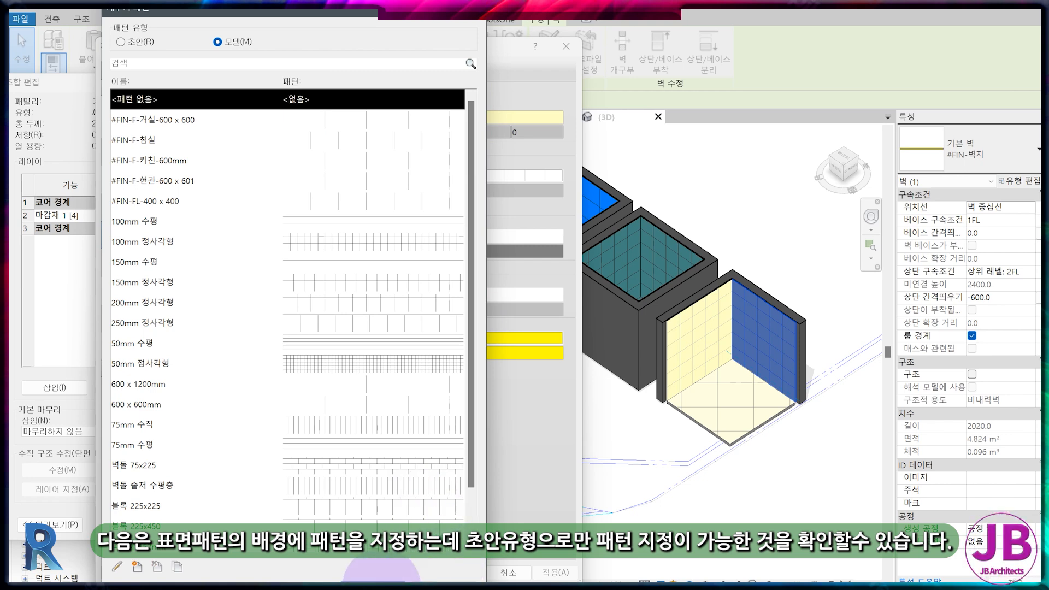
click(382, 571)
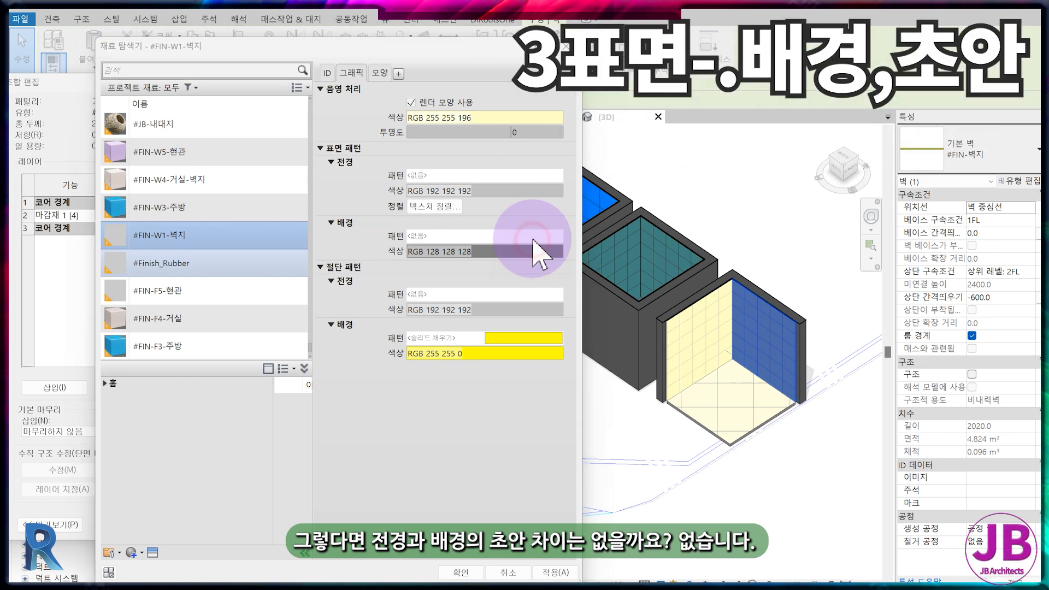
Set the wall material's surface background to the drafting pattern #FIN-W1-침실, check its line spacing, apply it, and view it in the A동-남쪽 elevation
click(533, 237)
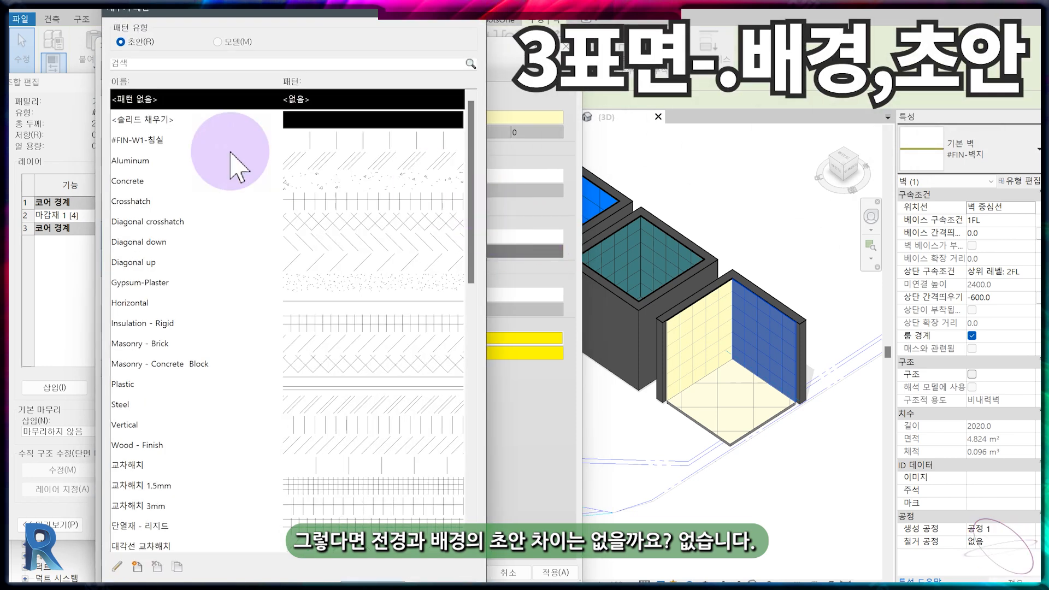
click(156, 140)
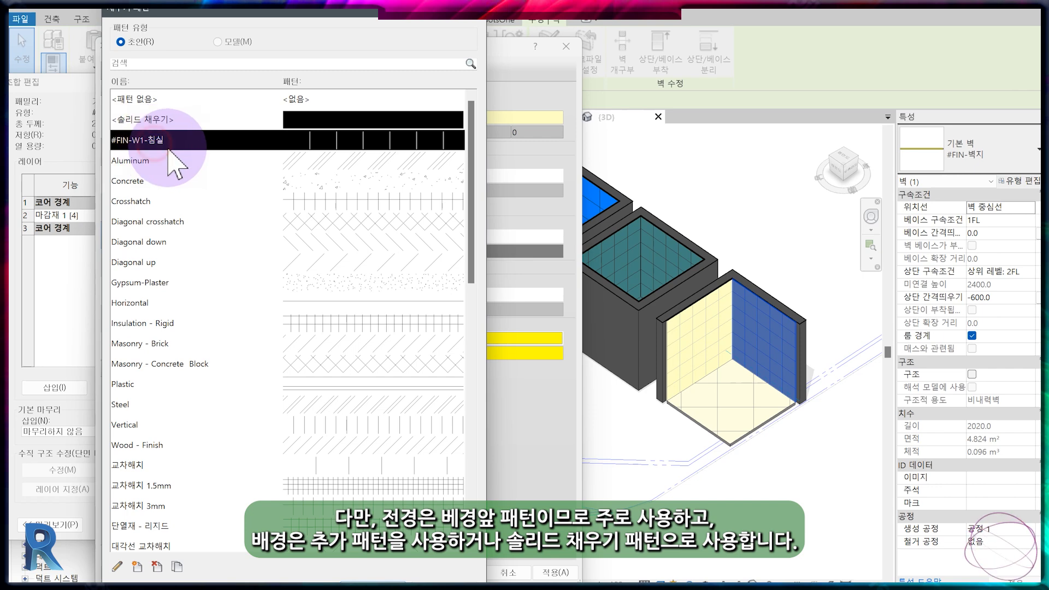
click(118, 566)
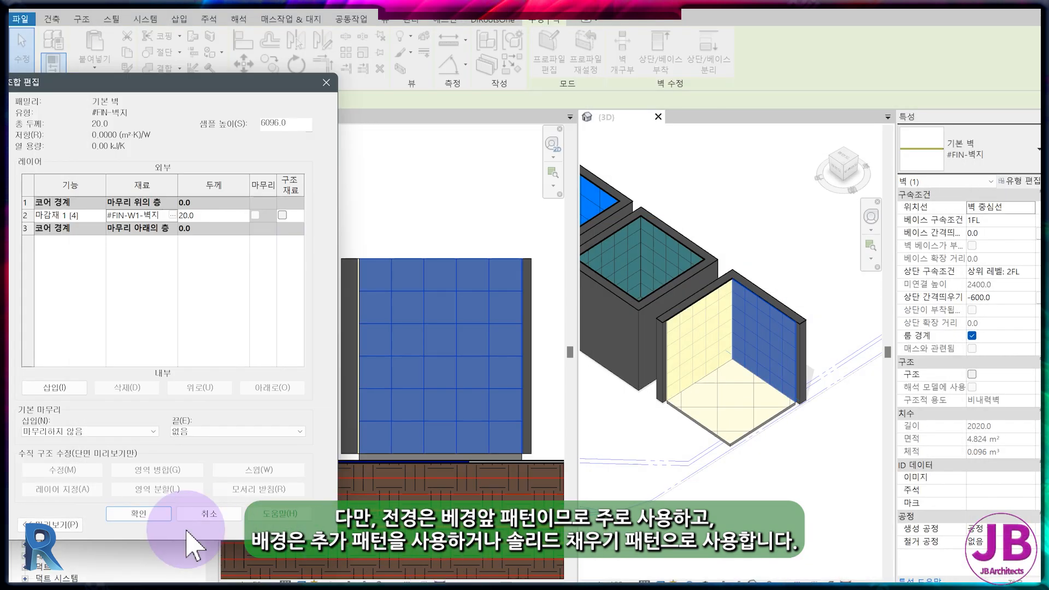
click(241, 519)
click(243, 522)
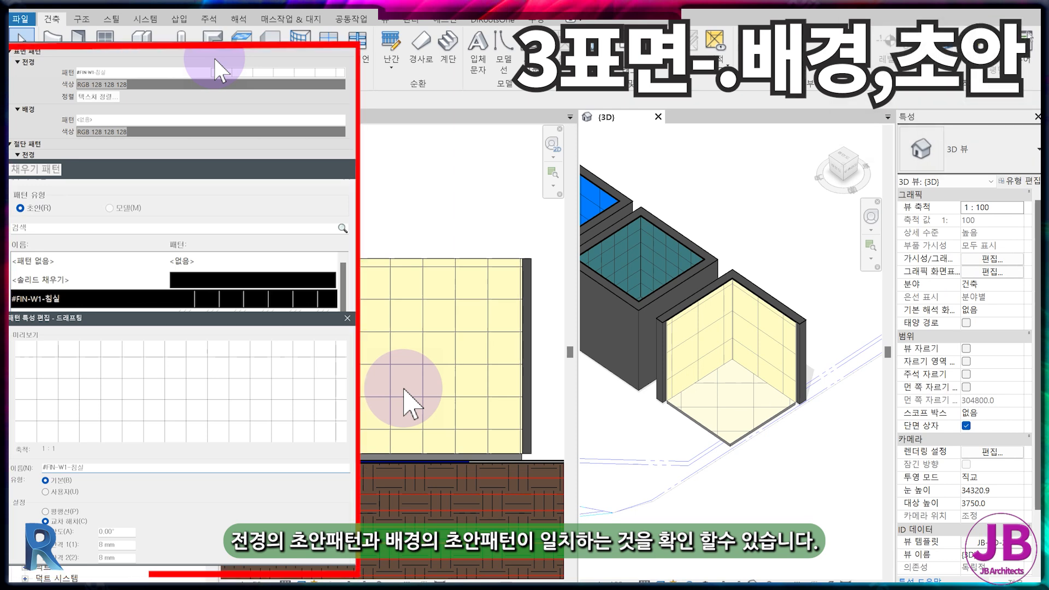
click(420, 276)
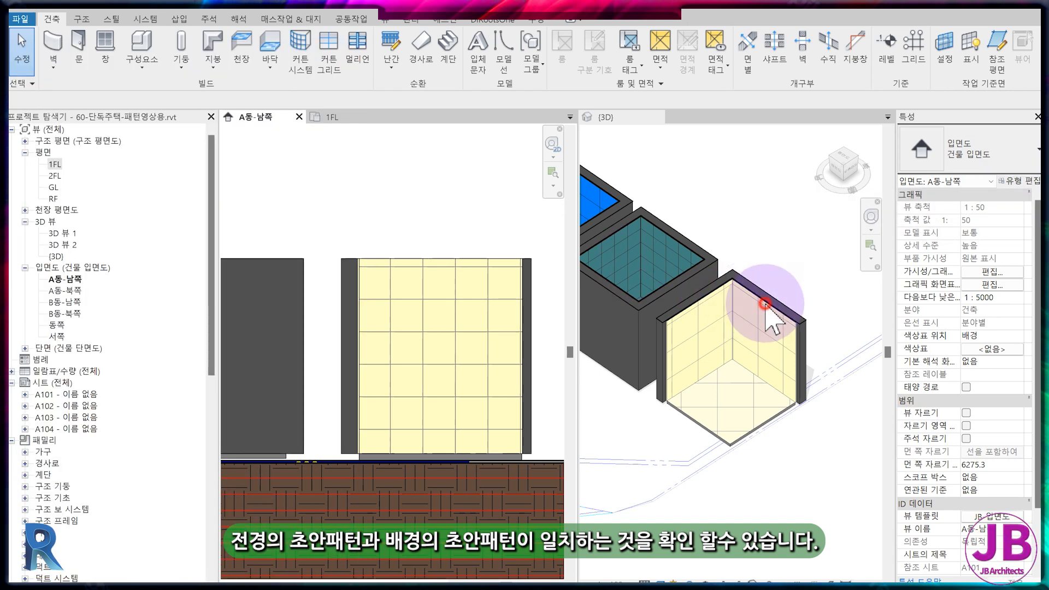
Reopen the #FIN-벽지 wall's #FIN-W1-벽지 material through its type structure and check which pattern types the surface background offers
click(766, 307)
click(761, 302)
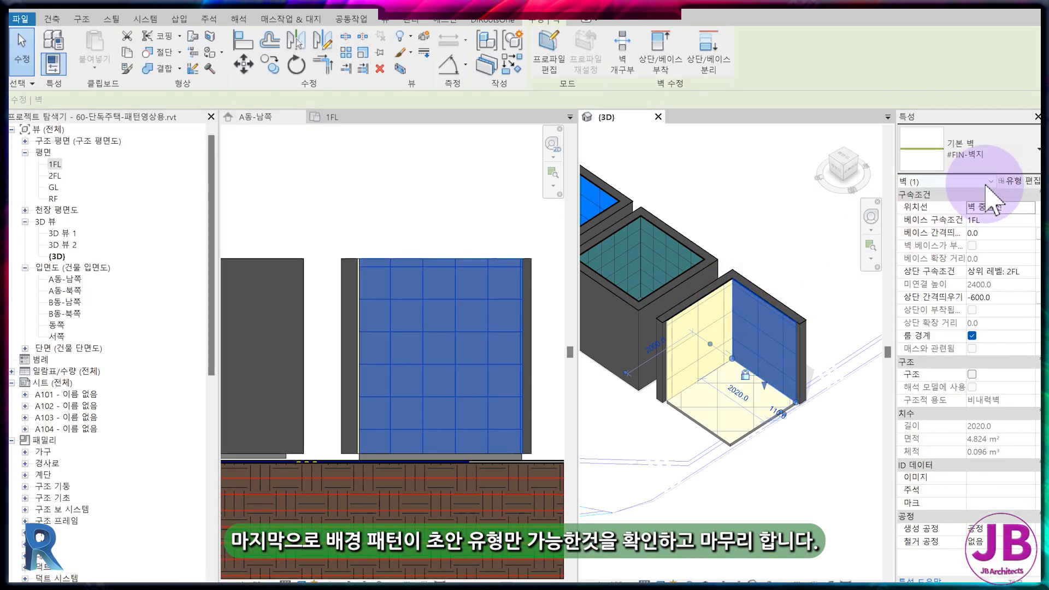
click(1010, 182)
click(235, 208)
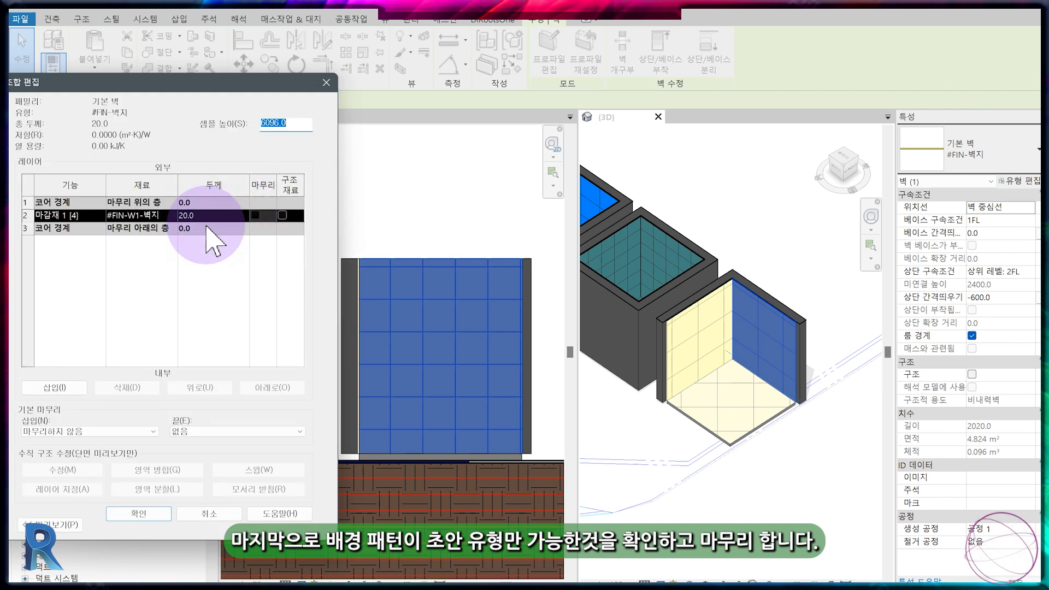
click(171, 217)
click(173, 217)
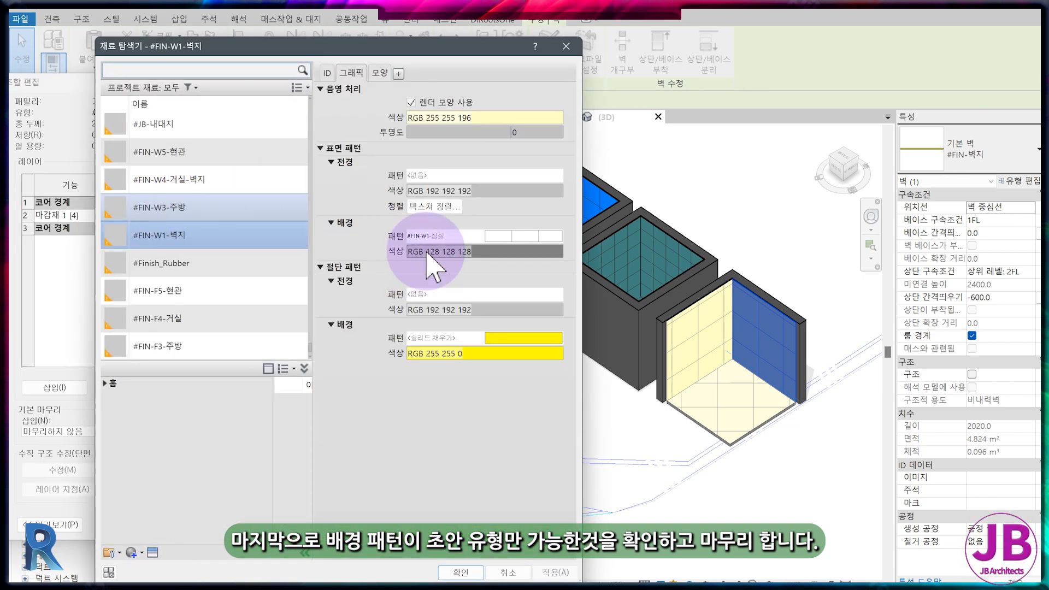
click(507, 236)
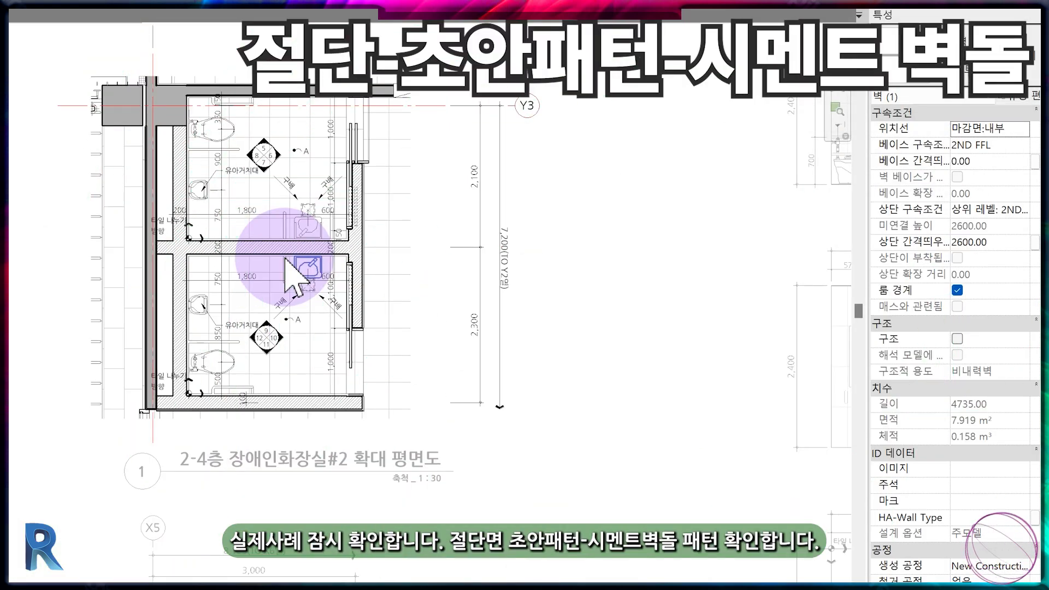
Inspect the Masonry_조적_200 wall in the accessible toilet plan, opening its type structure and layer material to check the cement brick cut pattern
scroll(283, 254, up, 4)
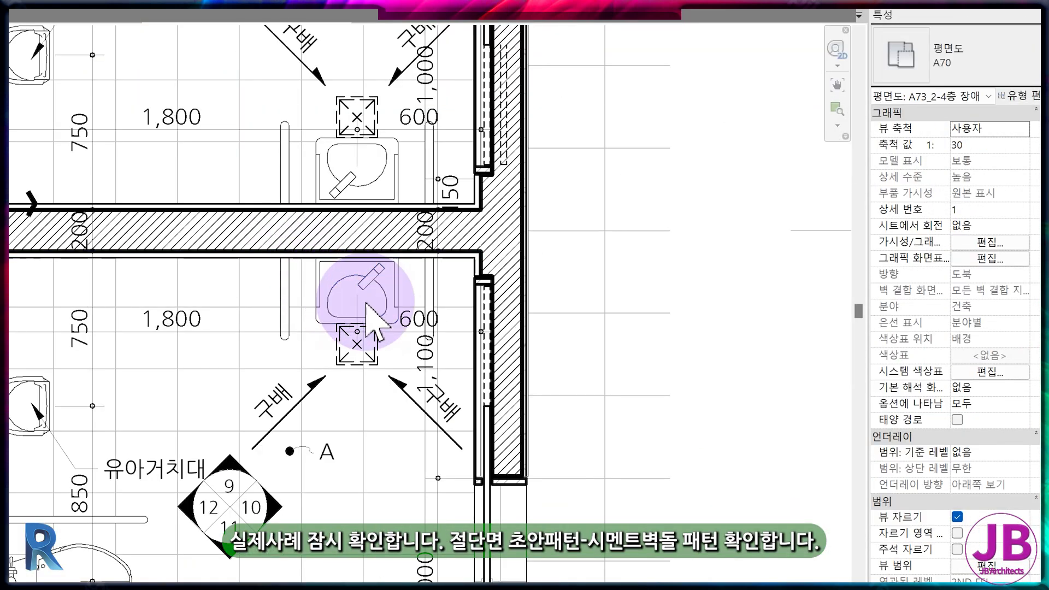
click(509, 226)
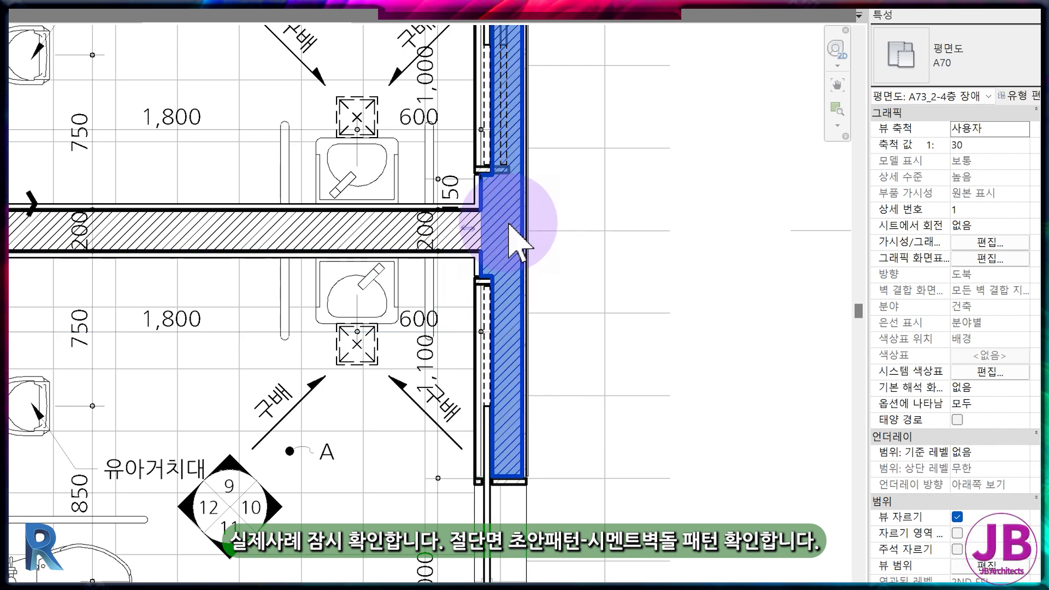
click(496, 349)
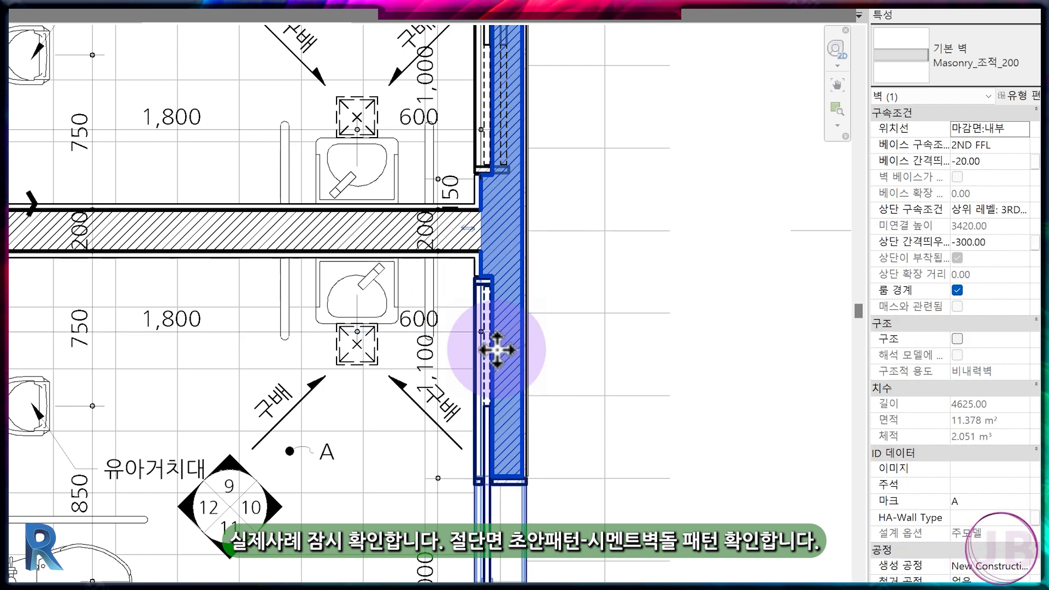
click(1016, 96)
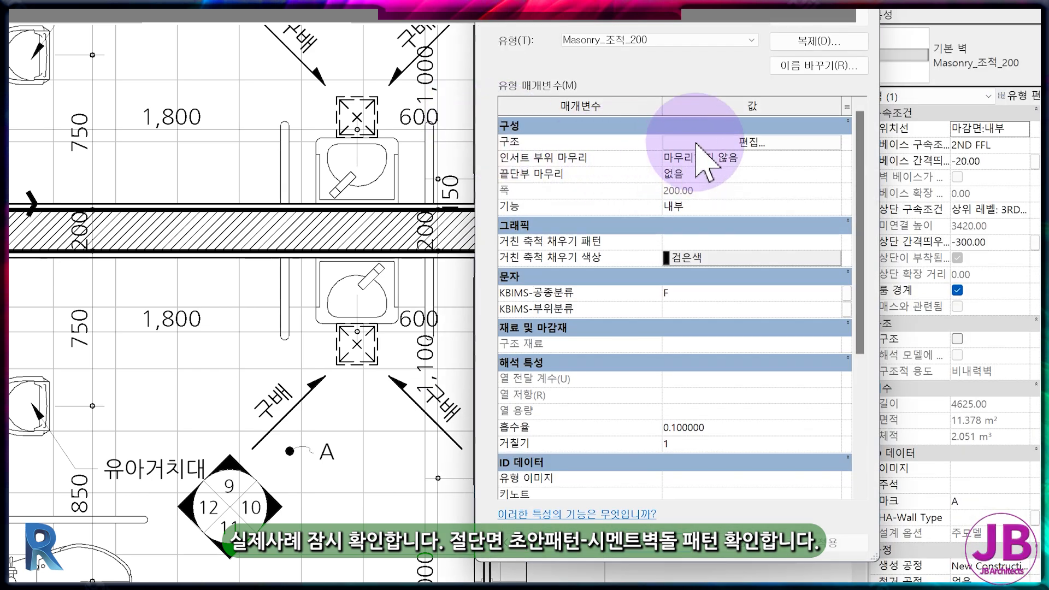
click(697, 145)
click(682, 153)
click(682, 153)
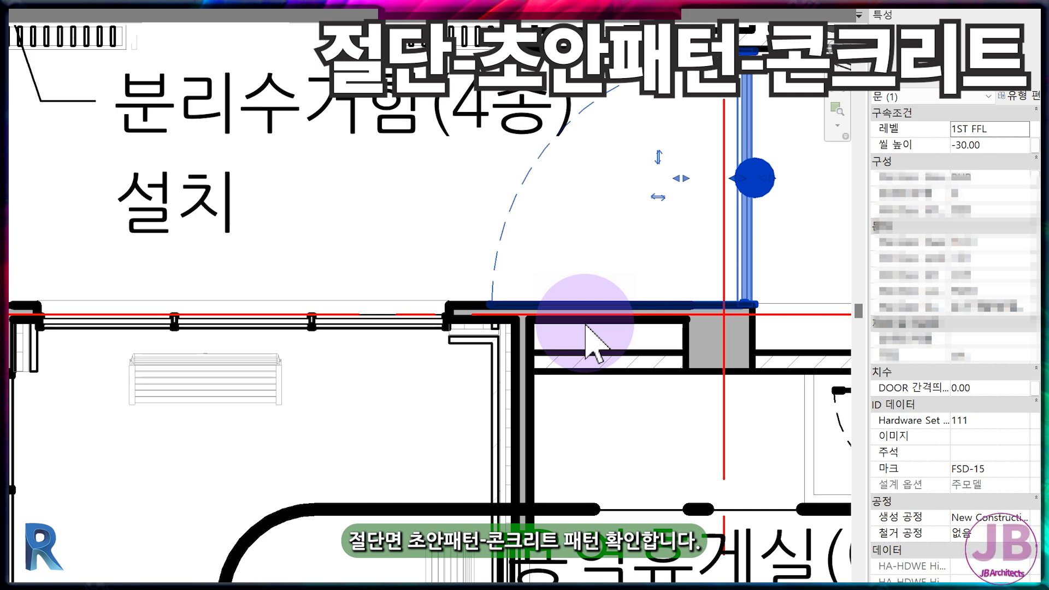
Open the structural concrete wall's type structure and its concrete layer material to check the drafting cut pattern
click(528, 342)
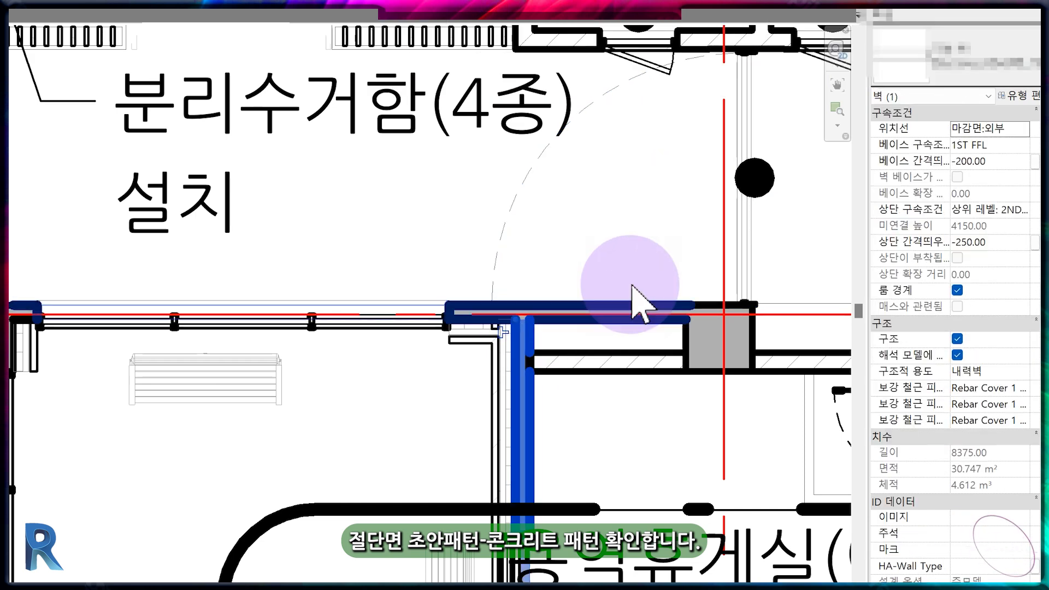
click(1015, 97)
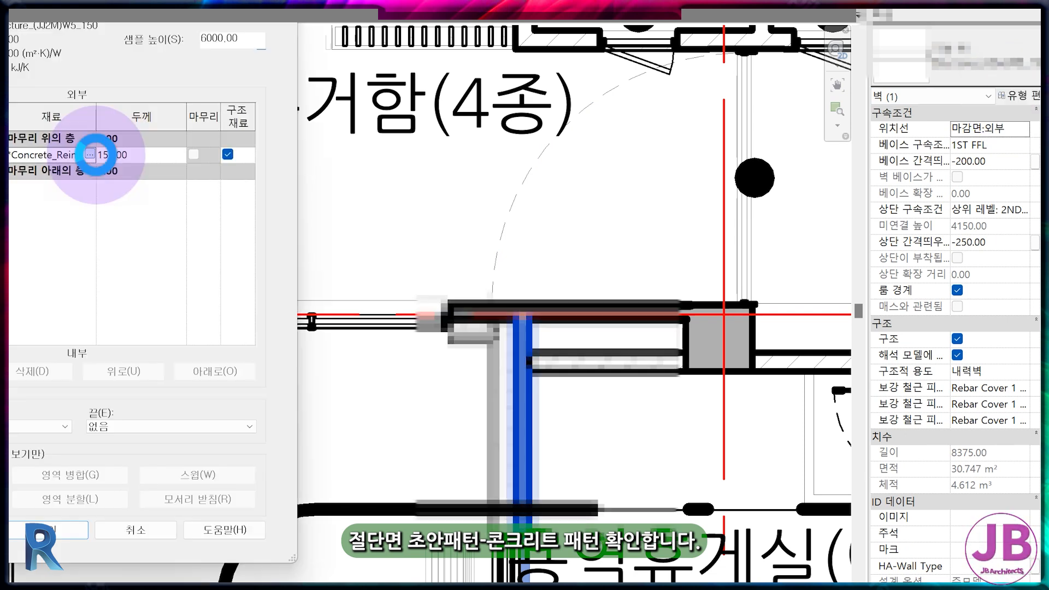
click(90, 155)
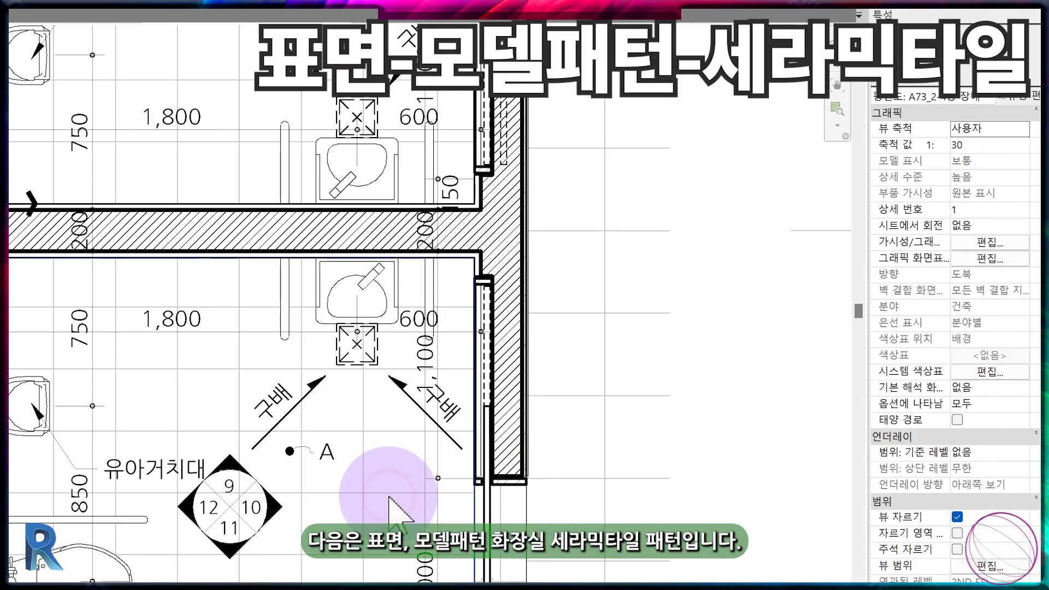
Open the toilet floor finish's type structure and its #Finish_Tile layer material to check the ceramic tile model surface pattern
click(396, 490)
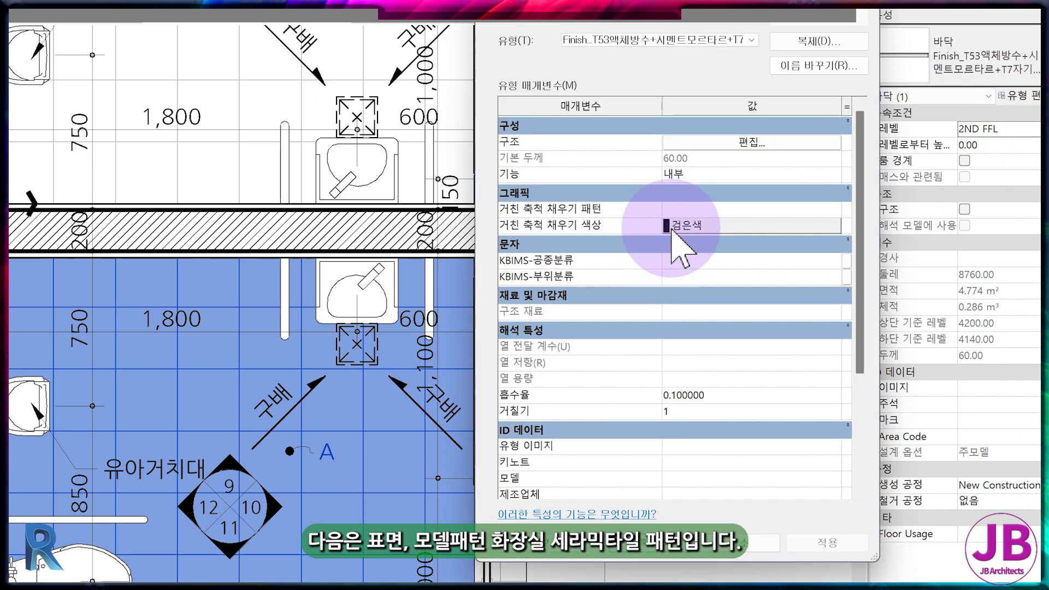
click(742, 142)
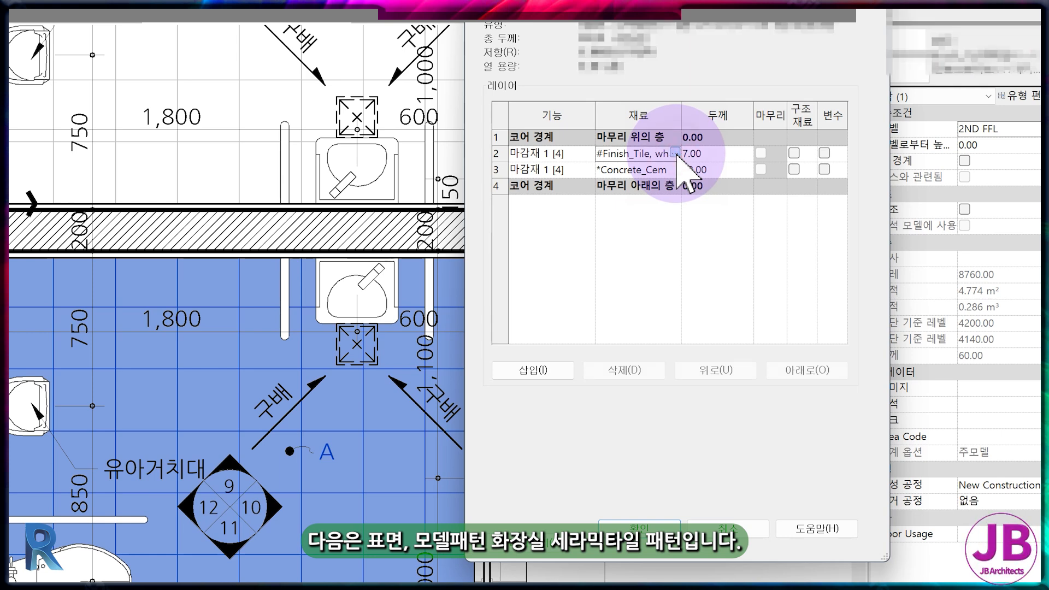
click(676, 153)
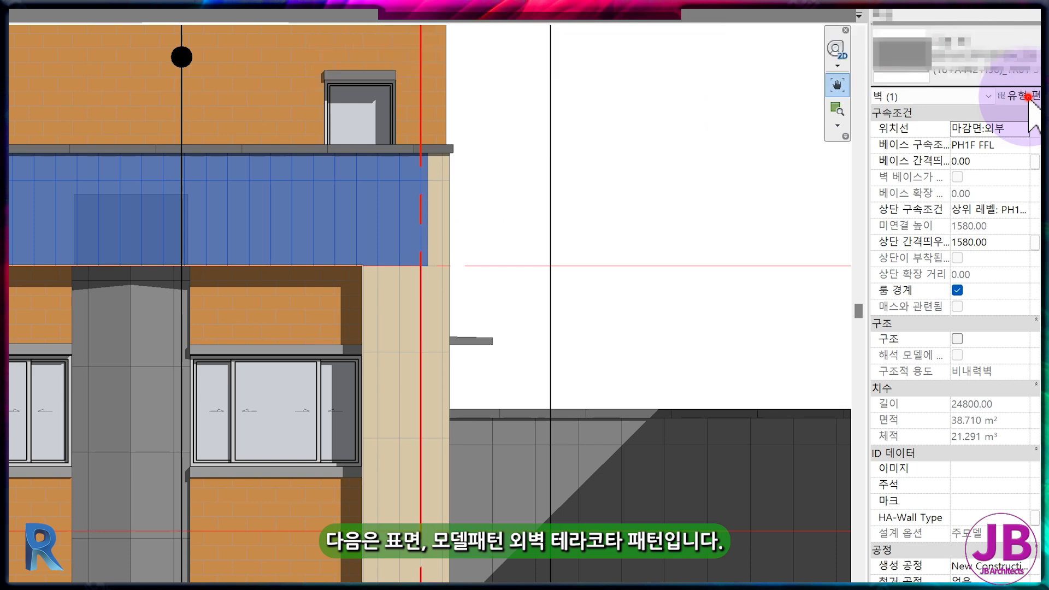
Open the exterior terracotta wall's #Stone_Teracota material through its type structure and examine its surface foreground model pattern
click(1030, 102)
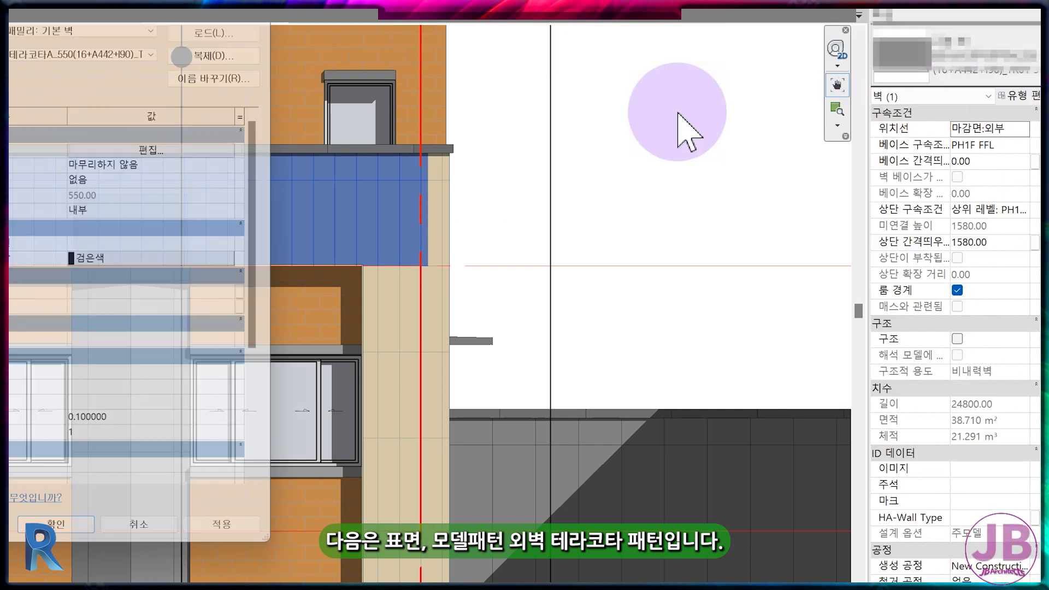
click(180, 143)
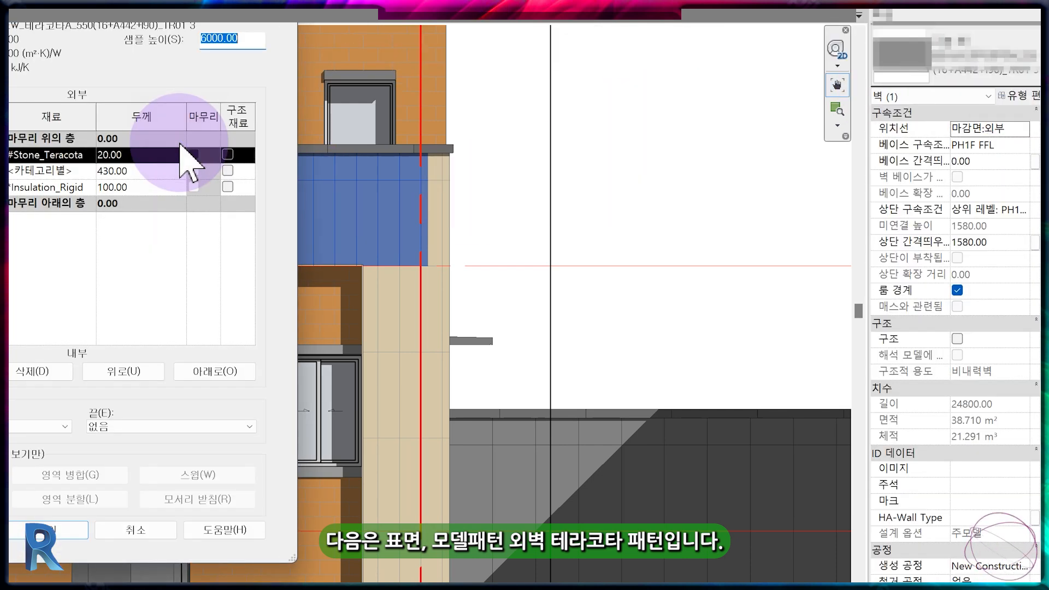
click(86, 154)
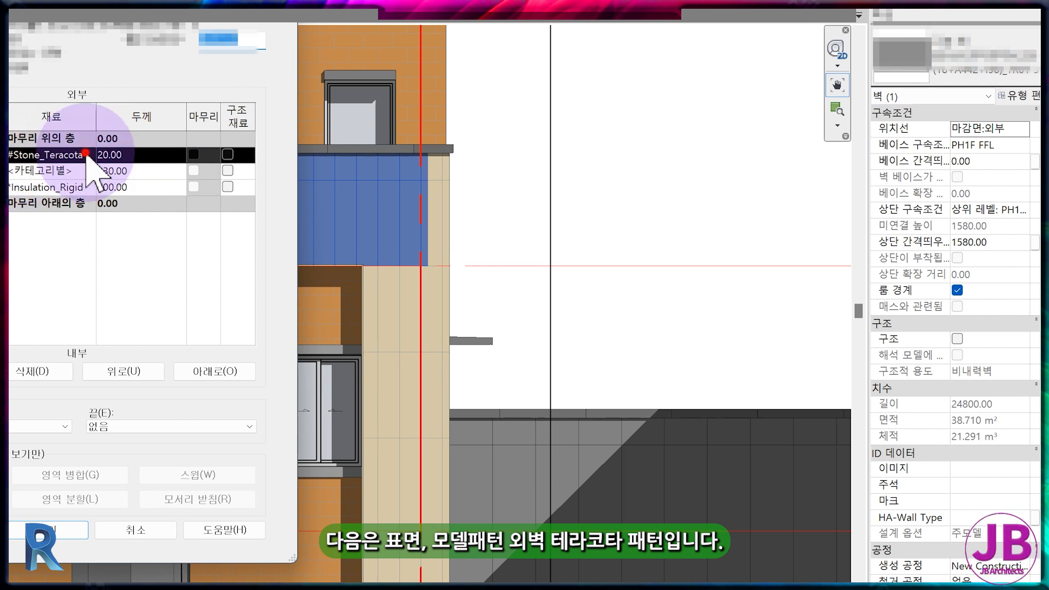
click(86, 154)
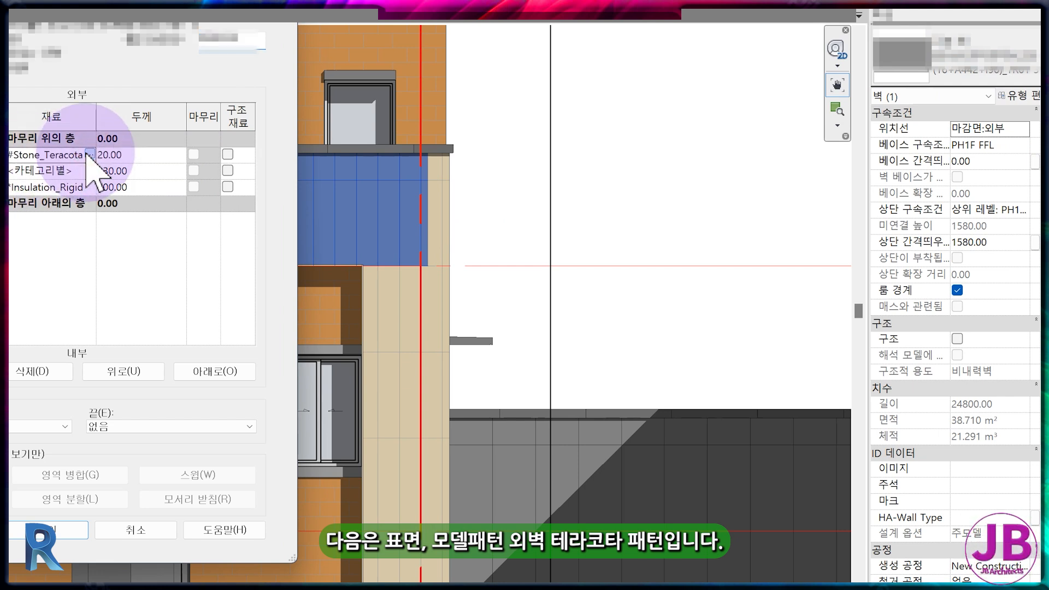
click(90, 155)
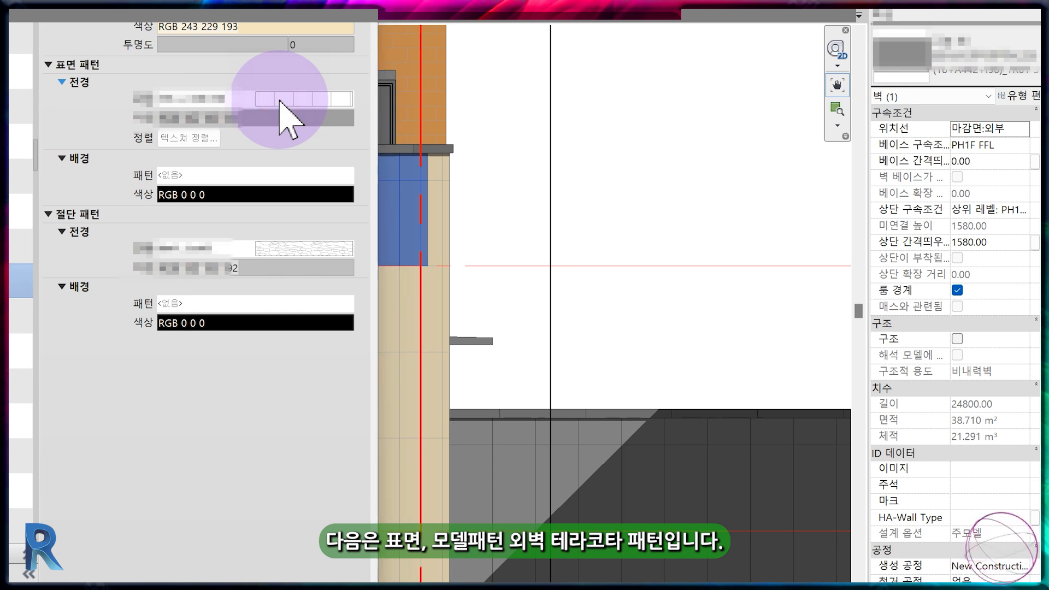
click(283, 104)
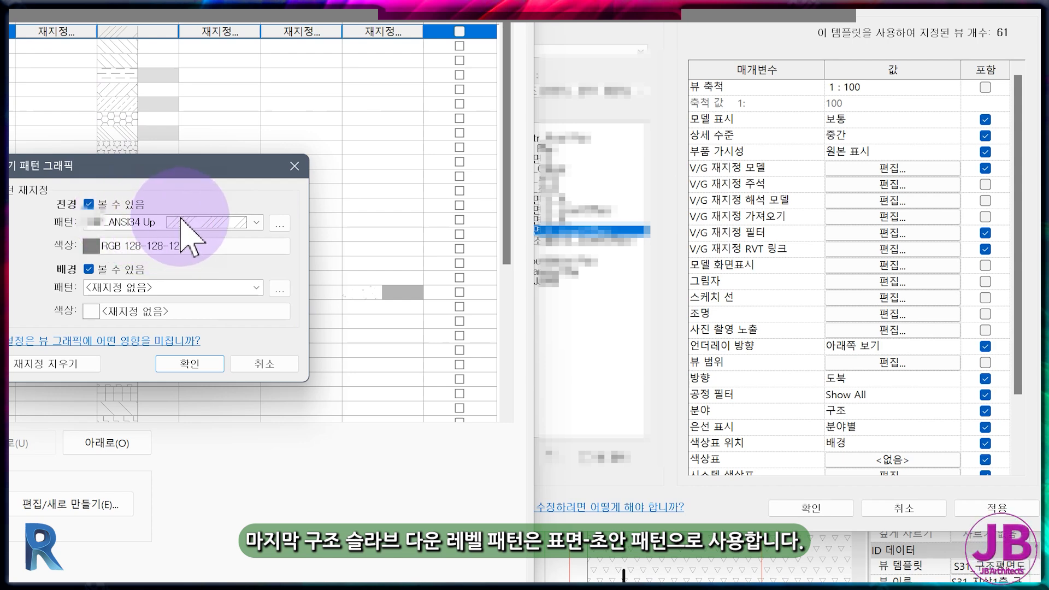
Examine the definition of the ANSI34 Up drafting pattern used in the view template's filter override, and close it without changes
click(279, 223)
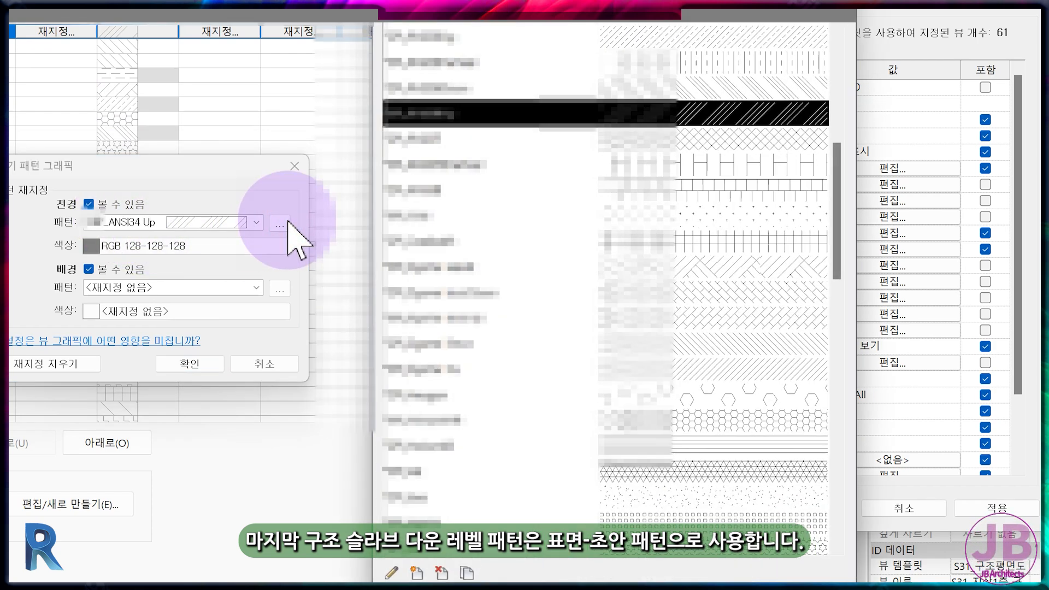
click(393, 573)
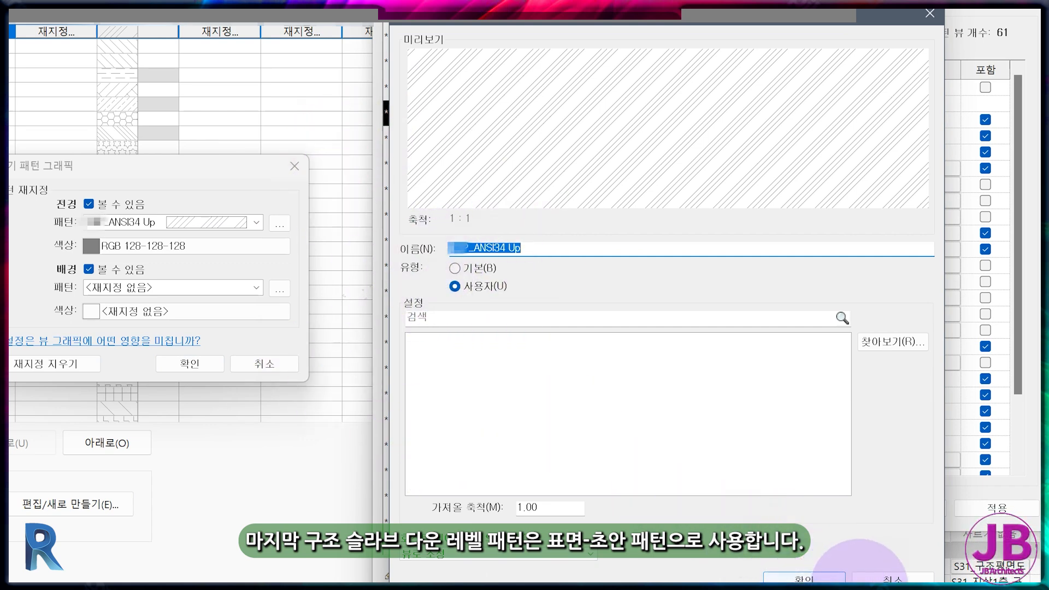
click(891, 578)
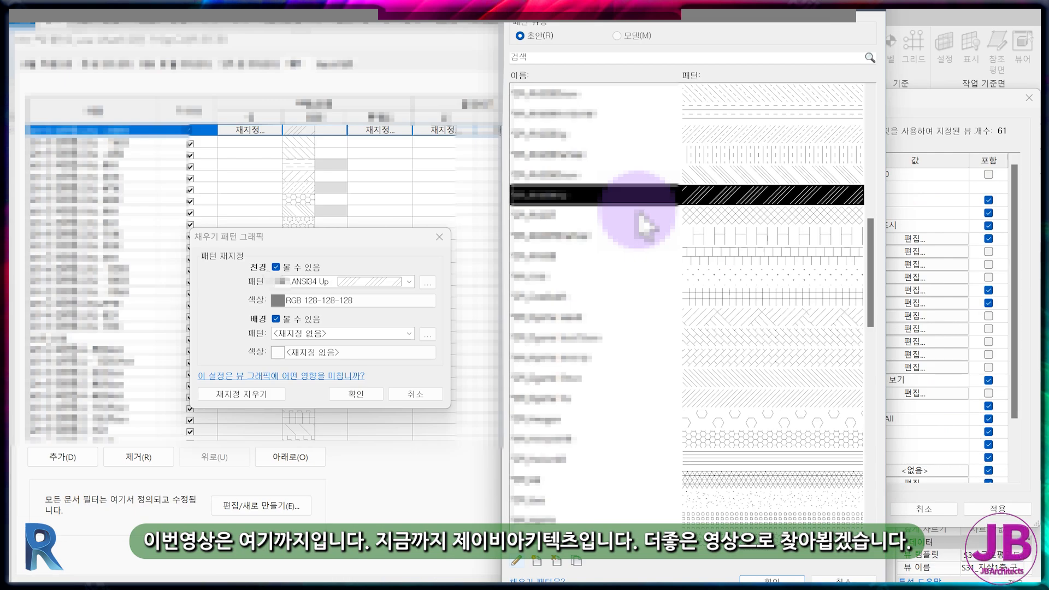